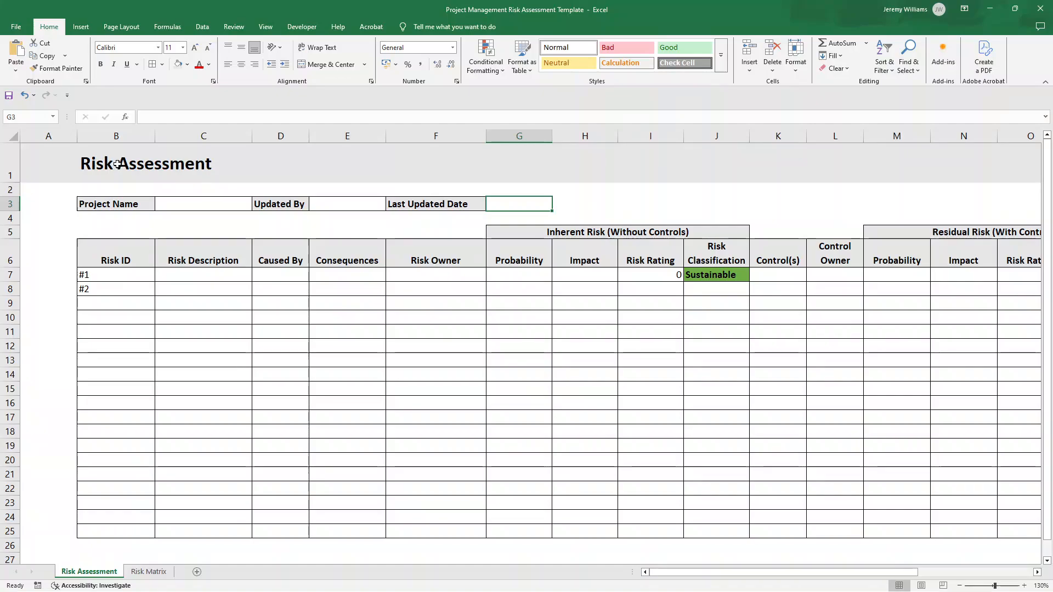
- Review the risk table's column headers from Risk ID through to Comments/Notes on the Risk Assessment sheet
click(120, 240)
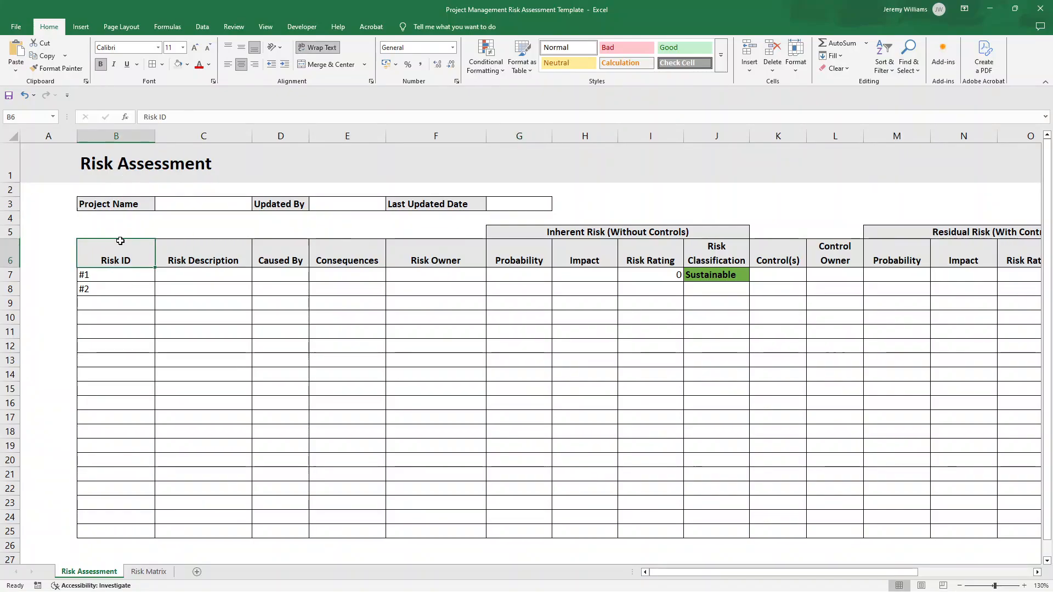
key(Right)
key(Right)
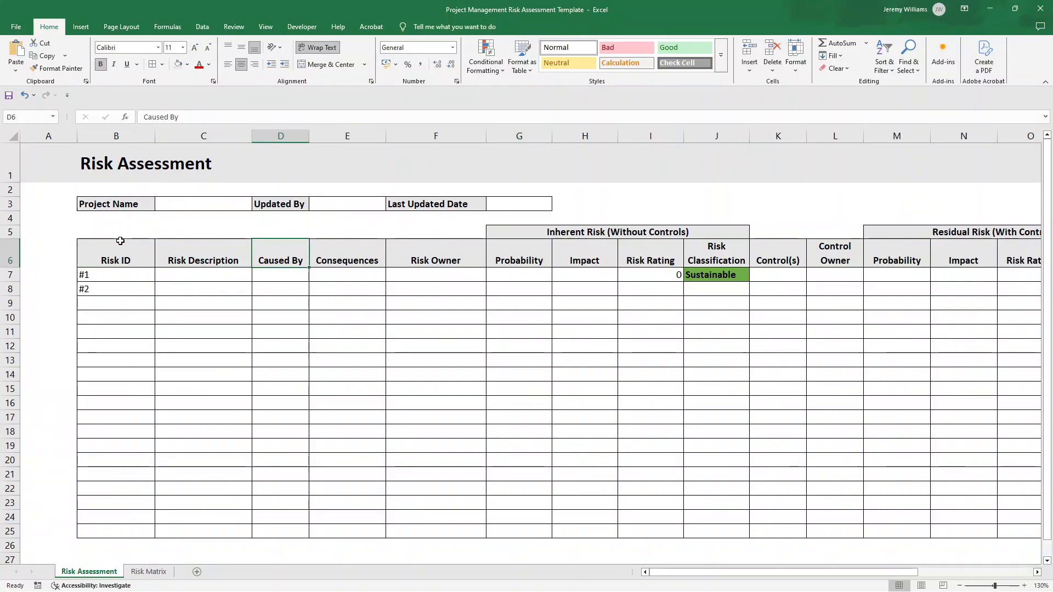
key(Right)
key(Right)
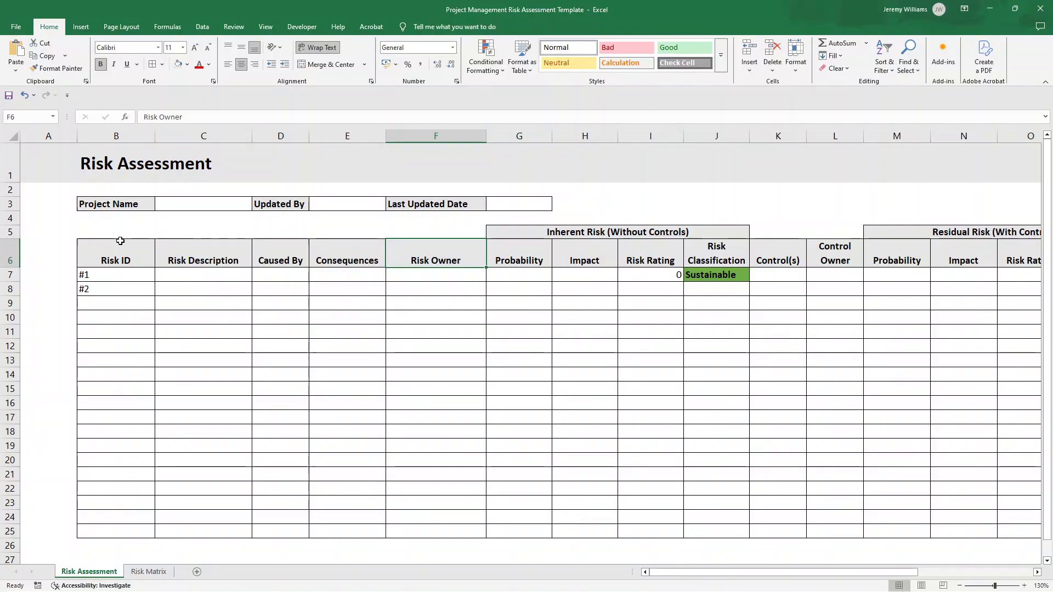
key(Right)
key(Up)
key(Right)
key(Down)
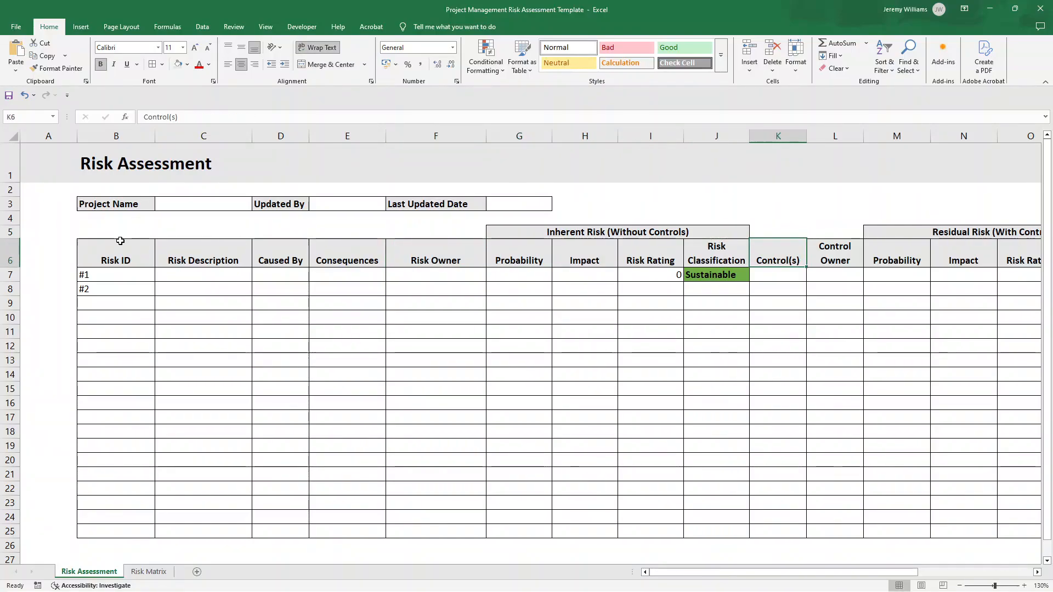
key(Right)
key(Right)
key(Right)
key(Right)
key(Right)
key(Right)
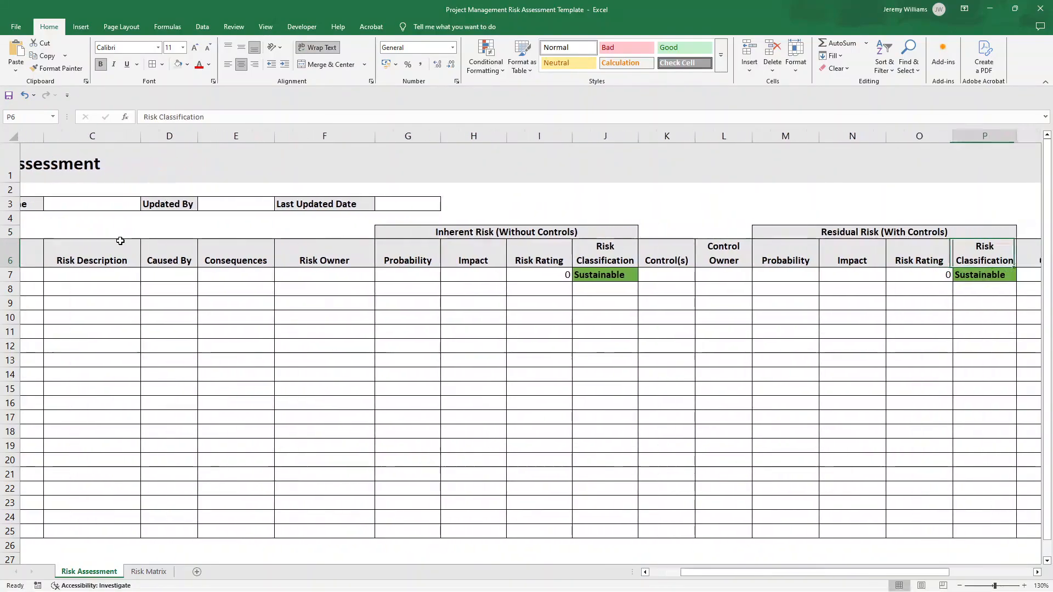
key(Right)
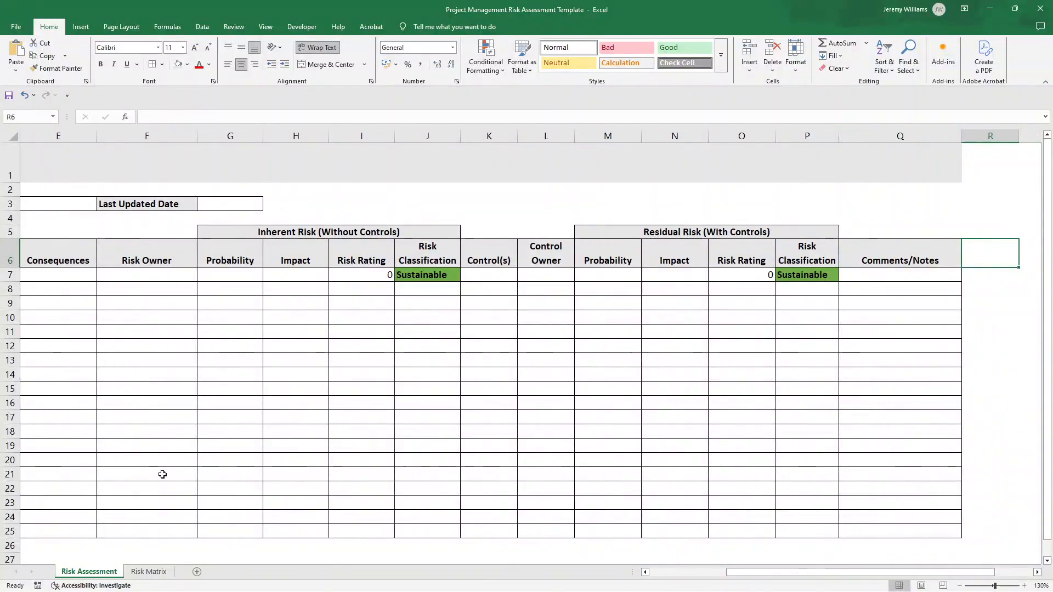
- Look over the scale and matrices on the Risk Matrix sheet and return to the Risk Assessment title in B1
click(169, 572)
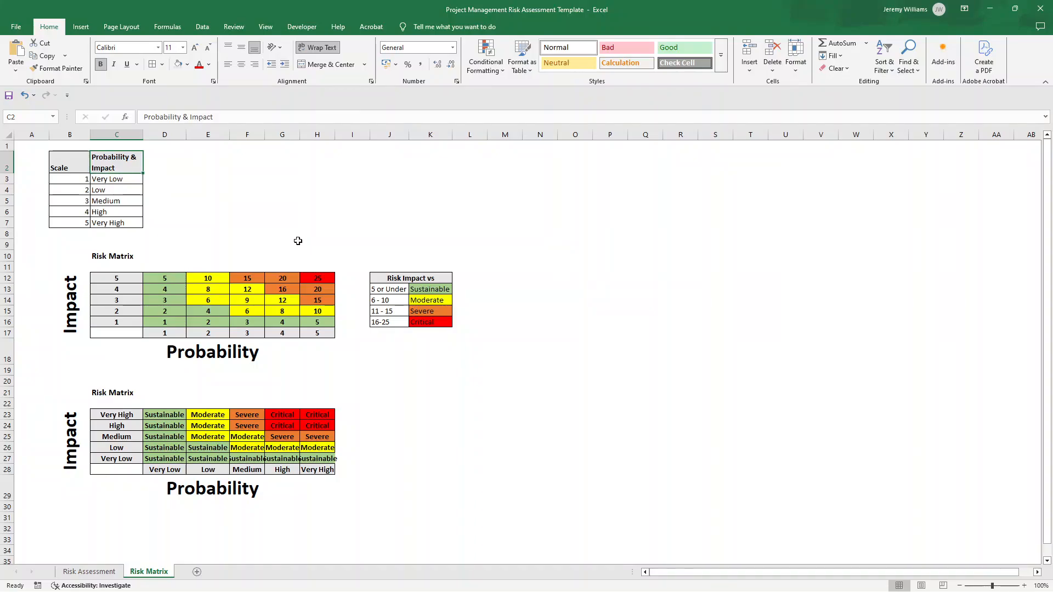
click(104, 572)
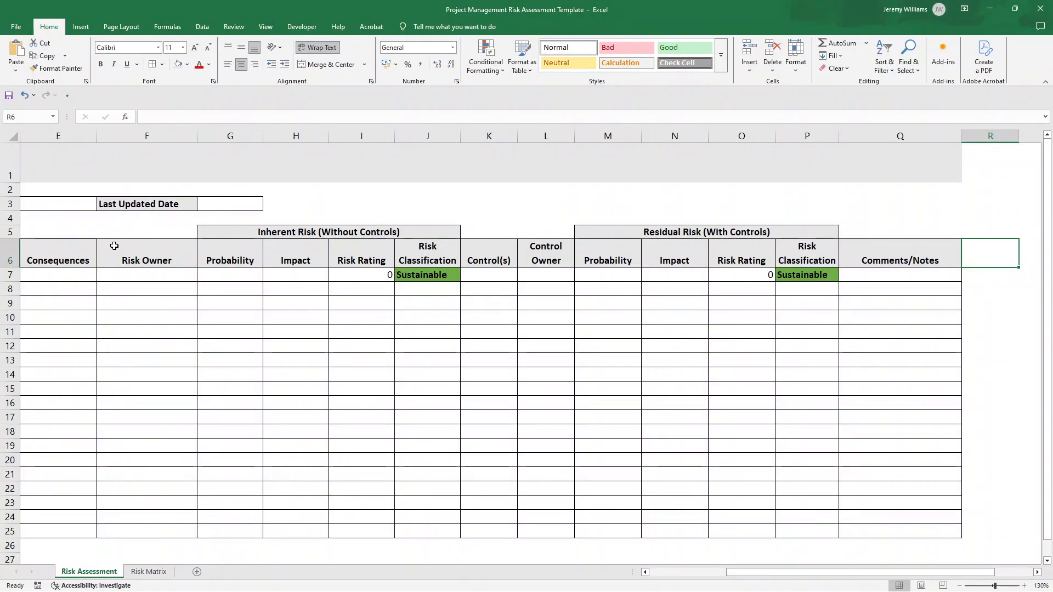
key(Left)
key(Left)
key(Left)
key(Left)
key(Left)
key(Left)
key(Left)
key(Left)
key(Left)
key(Left)
key(Left)
key(Left)
key(Left)
key(Left)
key(Left)
key(Left)
key(Left)
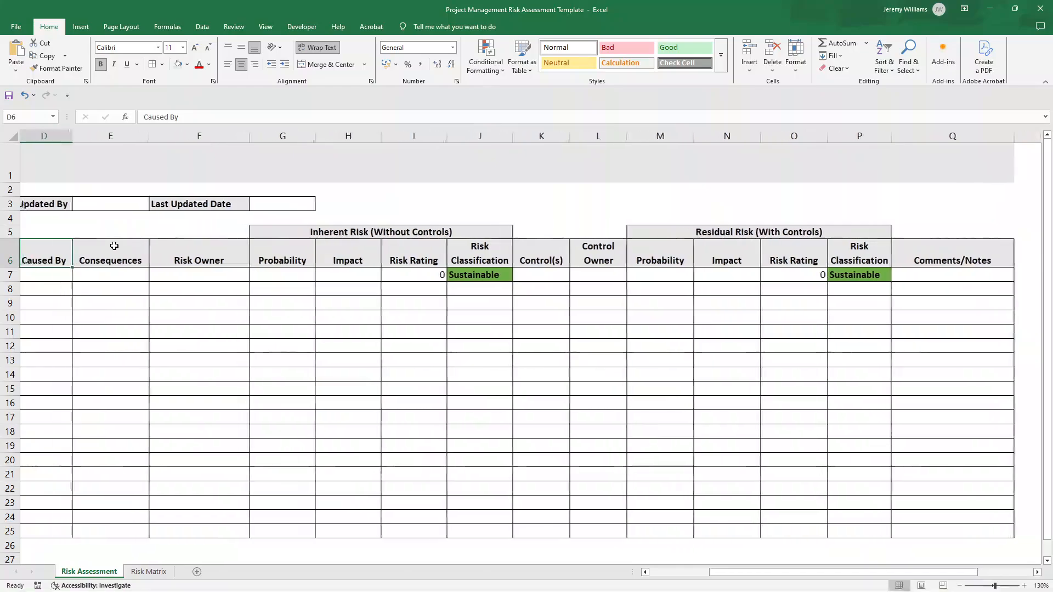
key(Up)
key(Up)
key(Up)
click(118, 170)
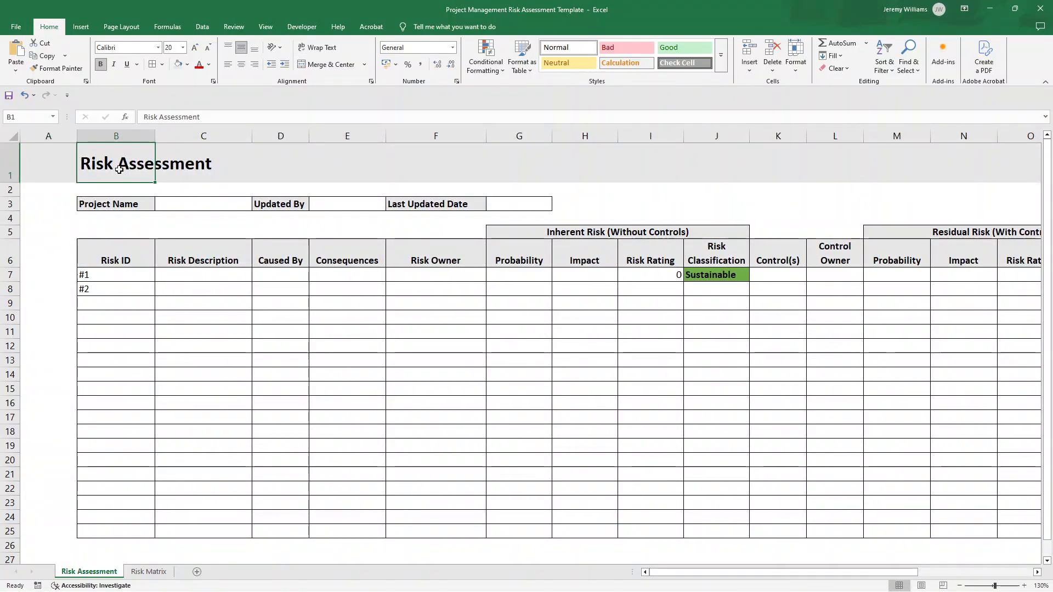
- Inspect the names of the Risk Assessment and Risk Matrix sheets, ending on the Risk Assessment sheet
double_click(86, 571)
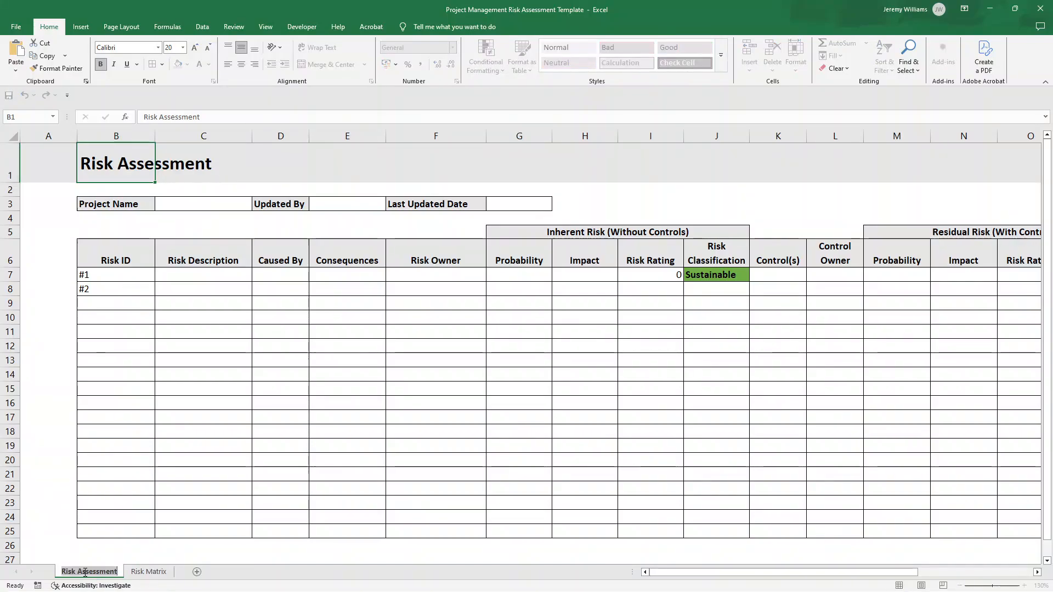
click(151, 572)
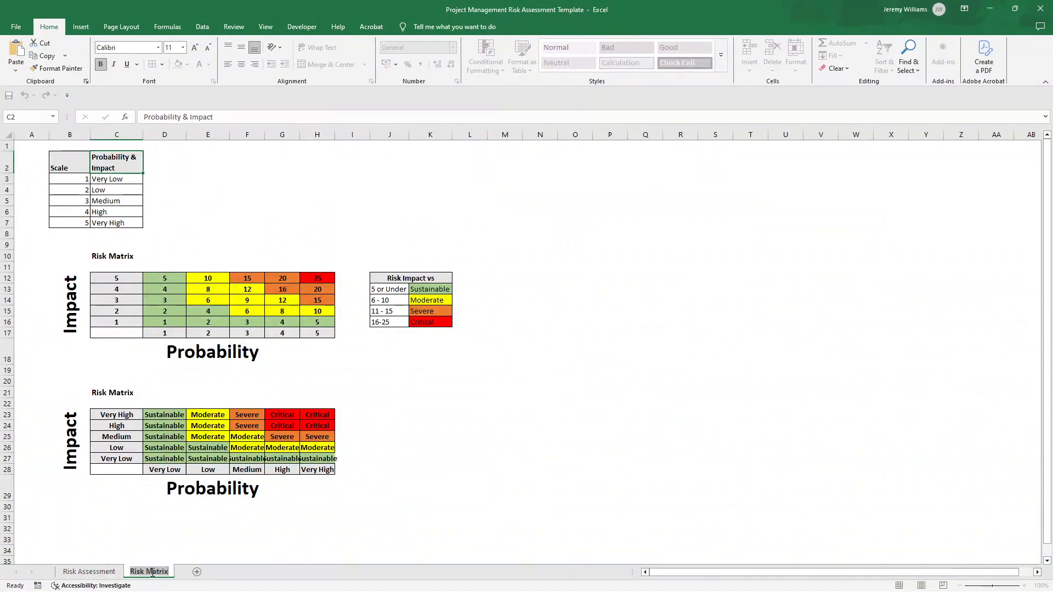
click(91, 572)
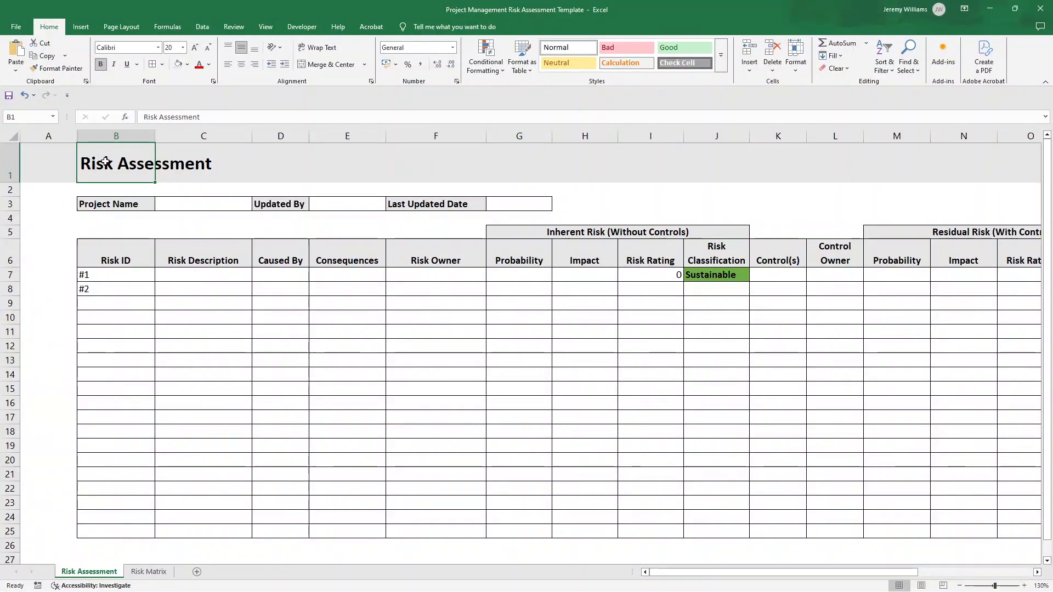
- Examine the Risk Assessment title row and the fill colour options for its banner
click(49, 158)
click(11, 159)
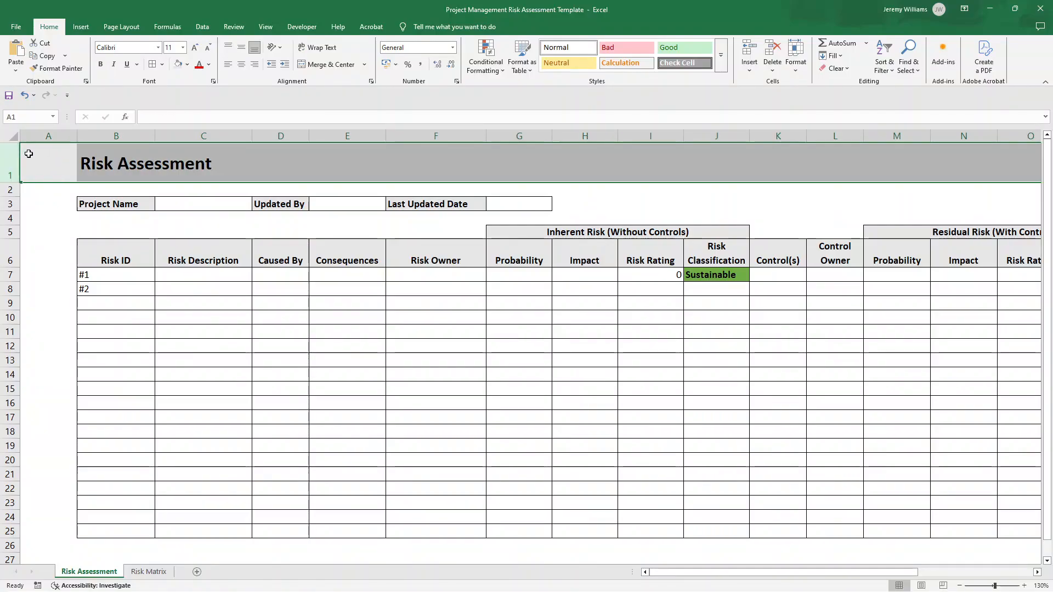
click(28, 153)
click(116, 163)
click(187, 64)
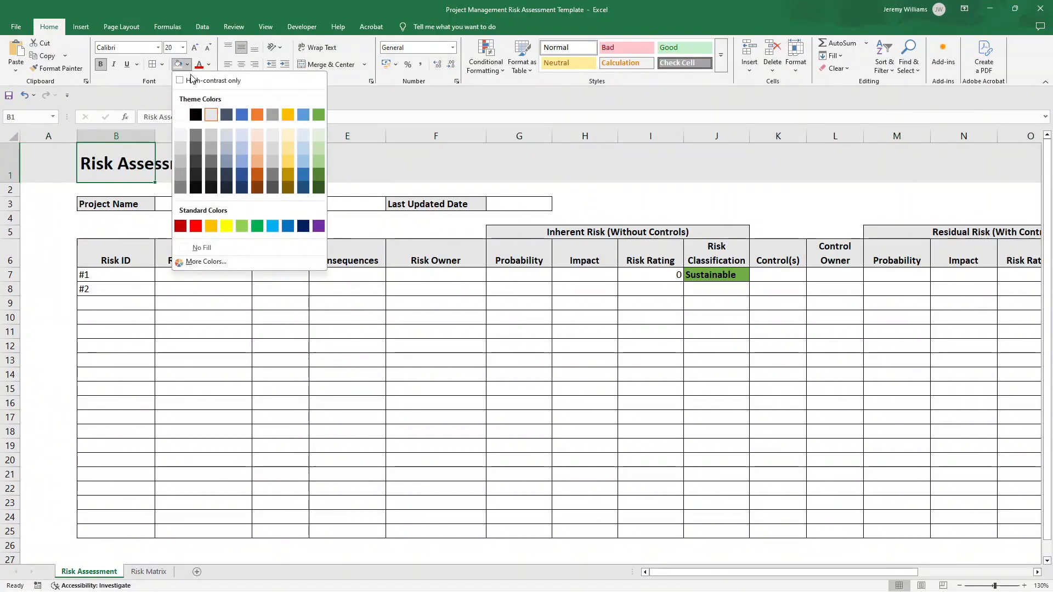
click(97, 157)
click(33, 160)
click(126, 159)
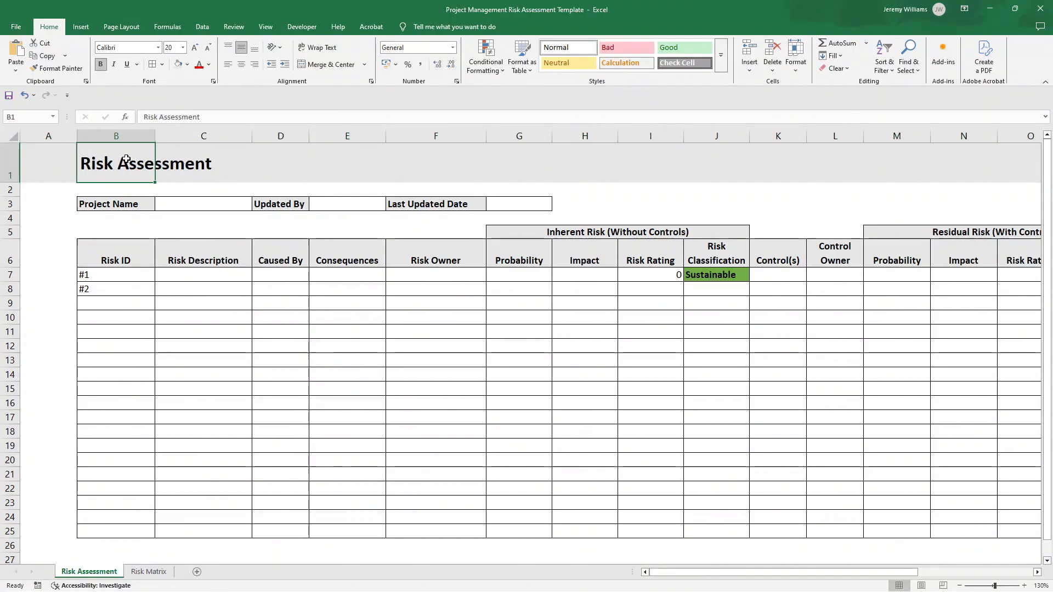
key(Right)
key(Right)
key(Right)
key(Right)
key(Right)
key(Right)
key(Right)
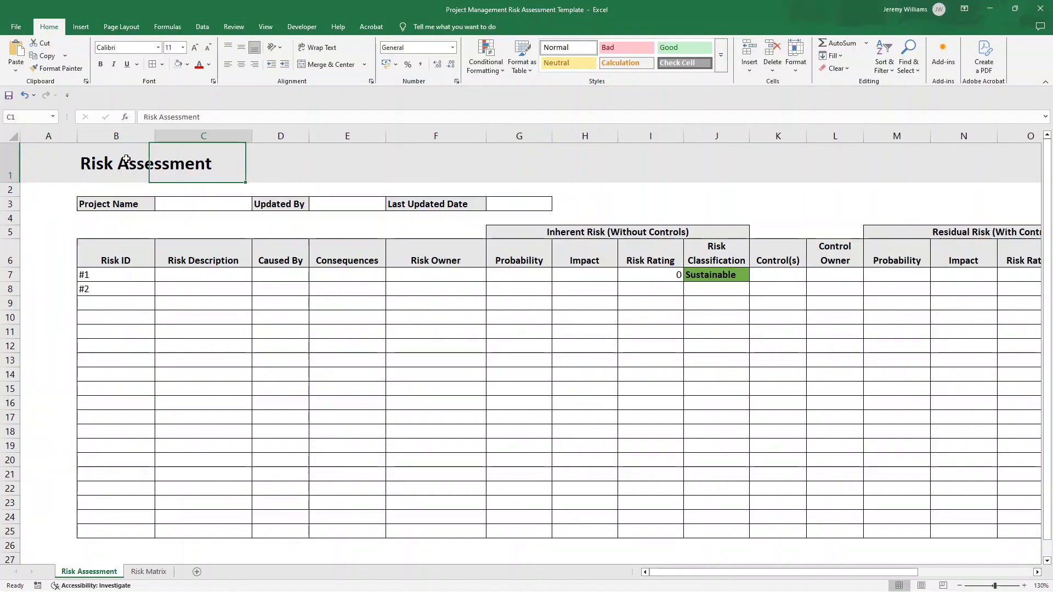
key(Left)
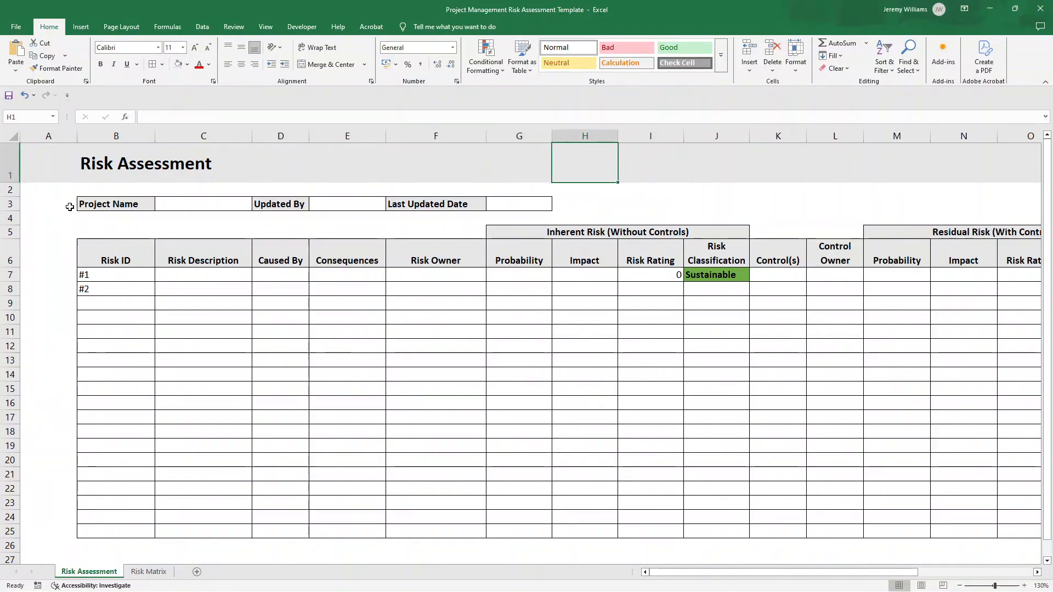
- Examine the entry cells for Project Name, Updated By and Last Updated Date in row 3
click(81, 204)
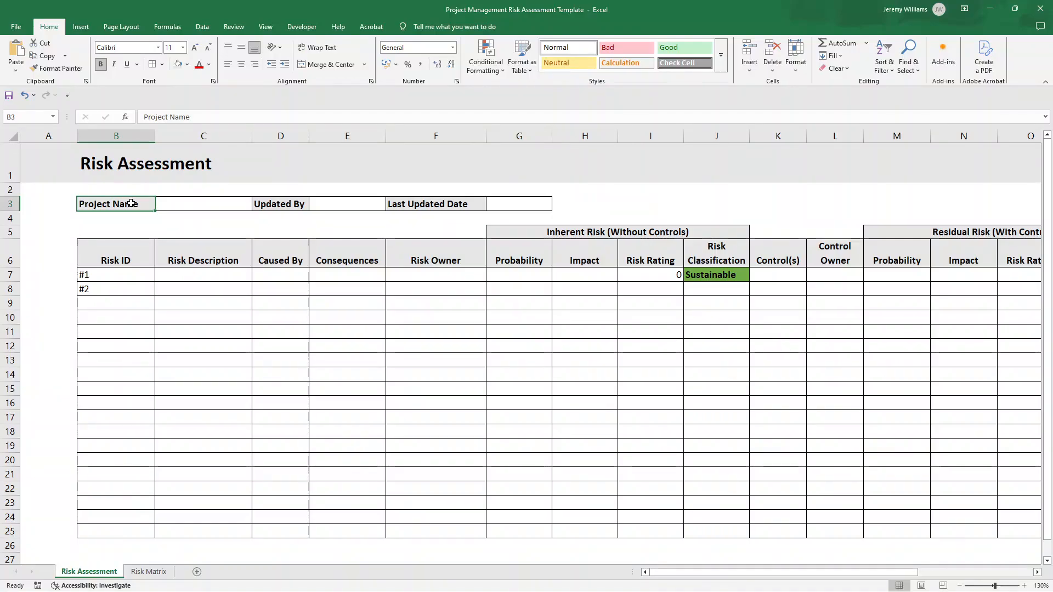
click(169, 205)
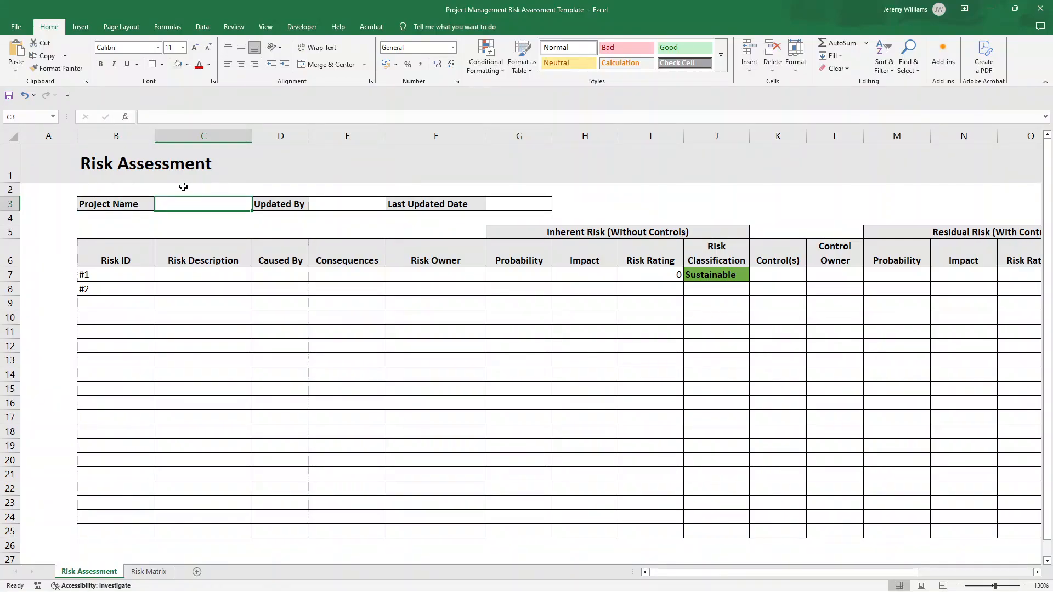
click(149, 167)
click(198, 204)
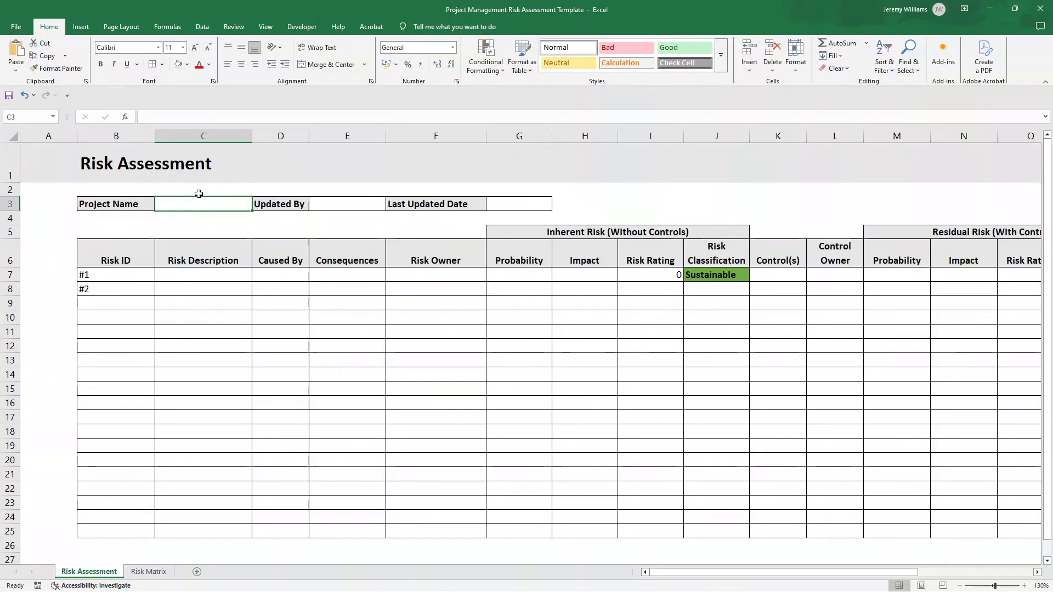
click(317, 202)
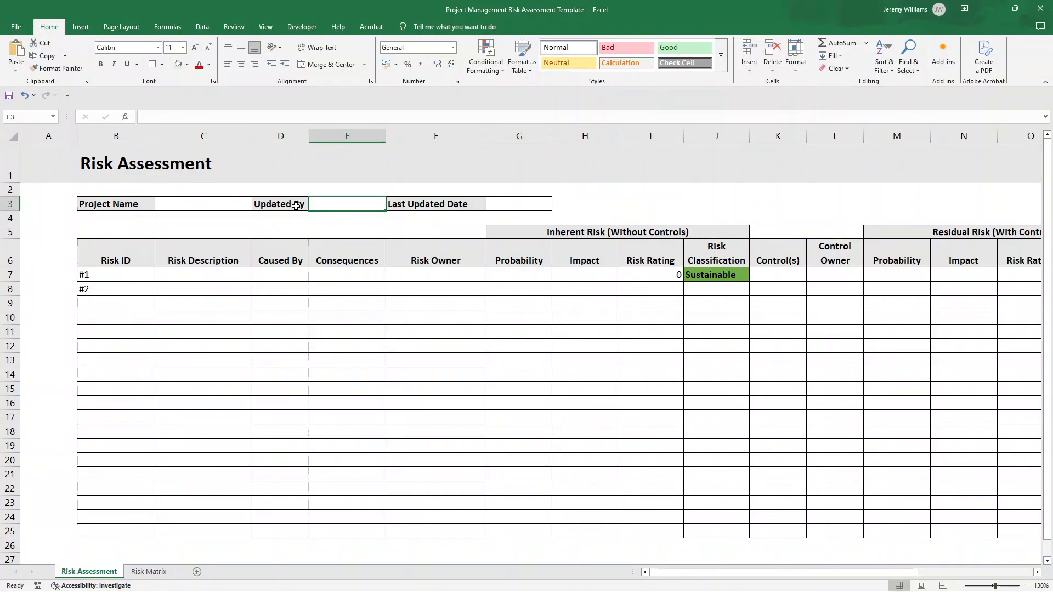
click(519, 203)
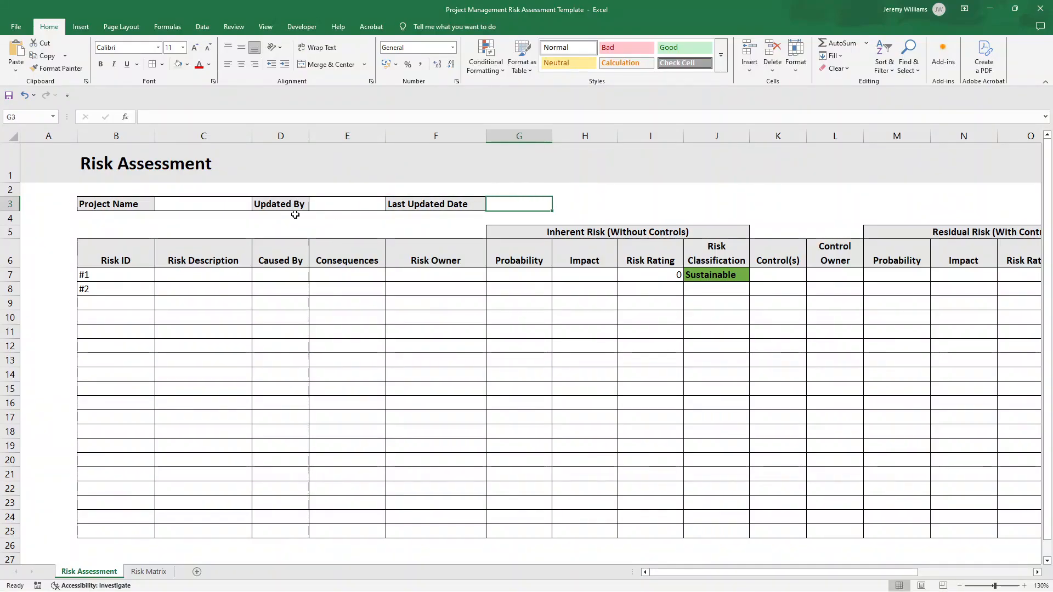
- Compare the formatting of the project detail labels with their blank entry cells across B3:G3
click(144, 205)
click(144, 219)
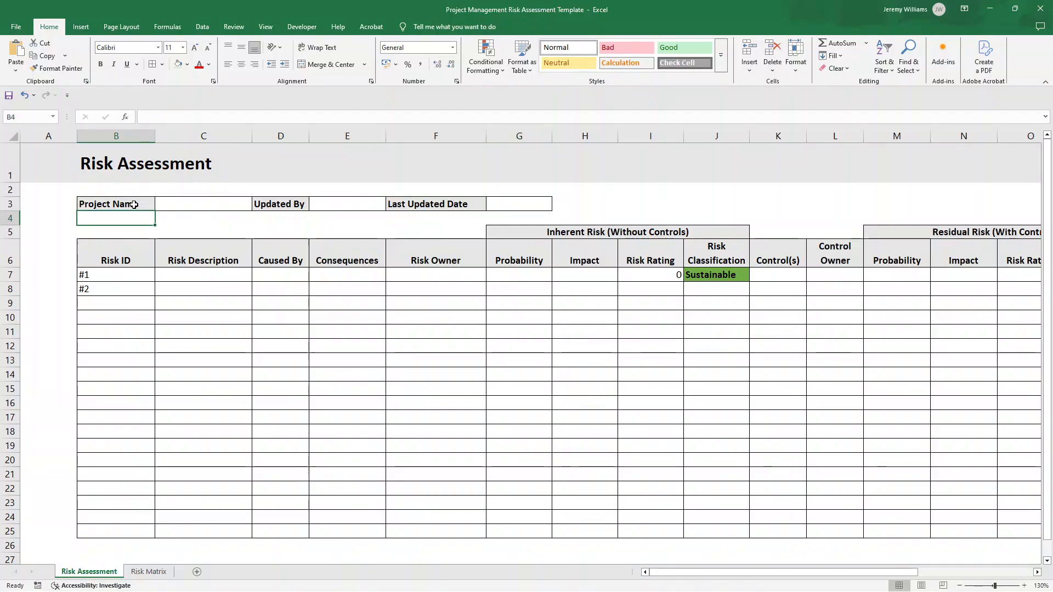
click(134, 204)
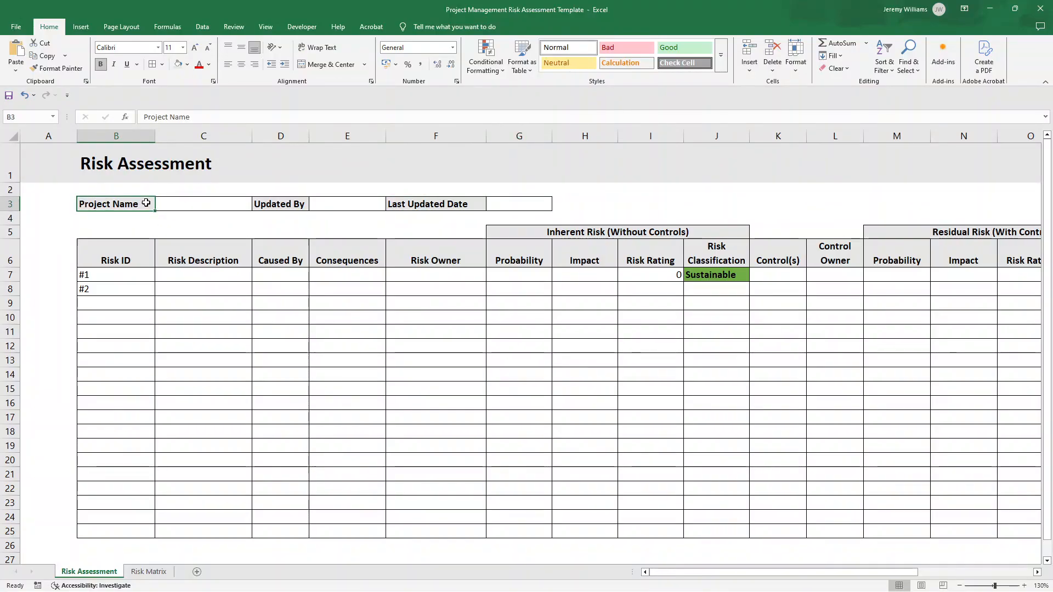
click(281, 202)
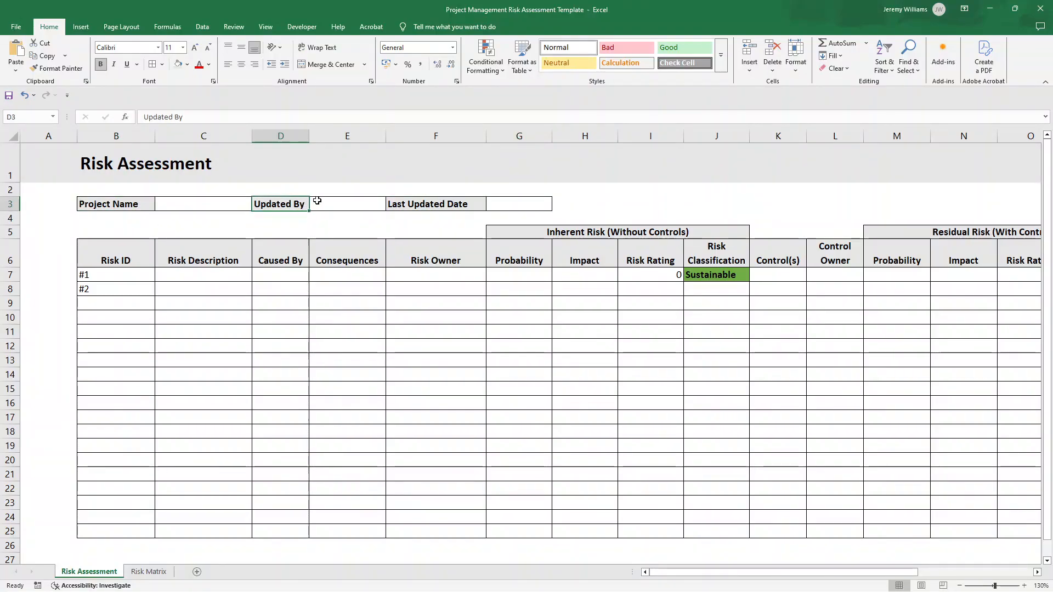
click(432, 202)
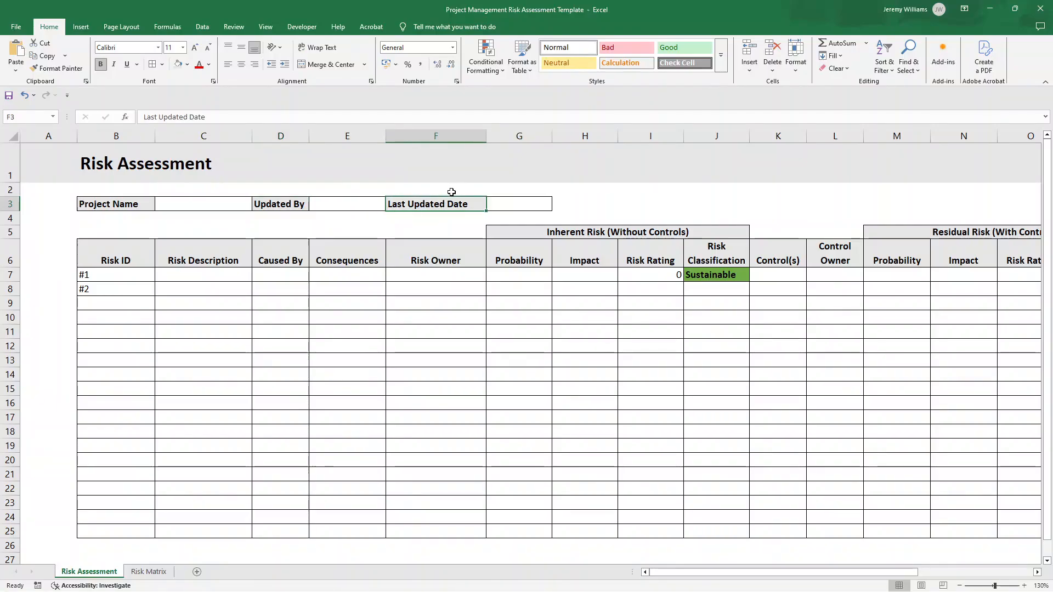
click(147, 204)
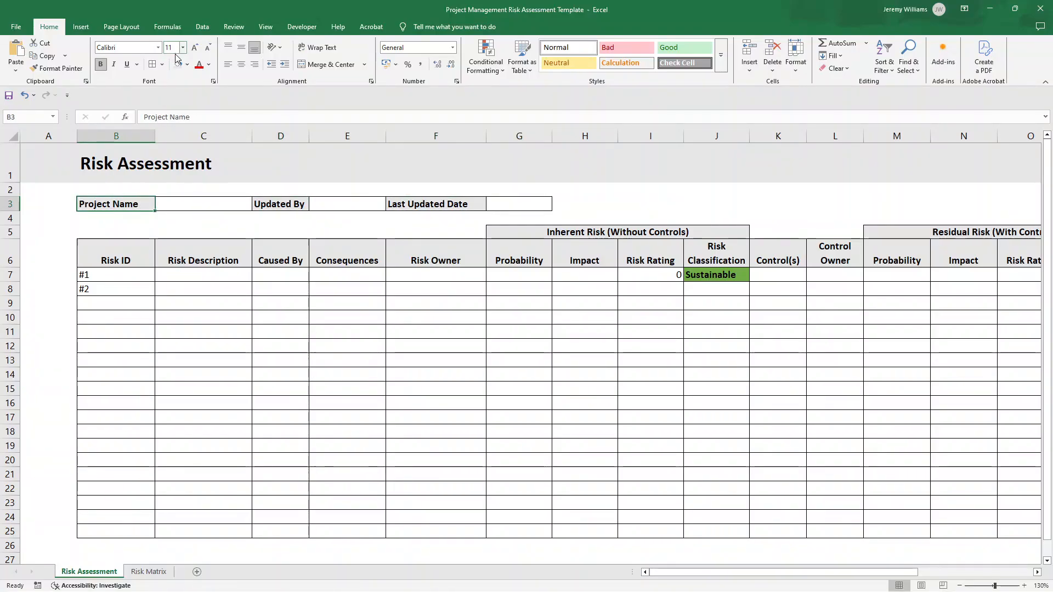
click(184, 202)
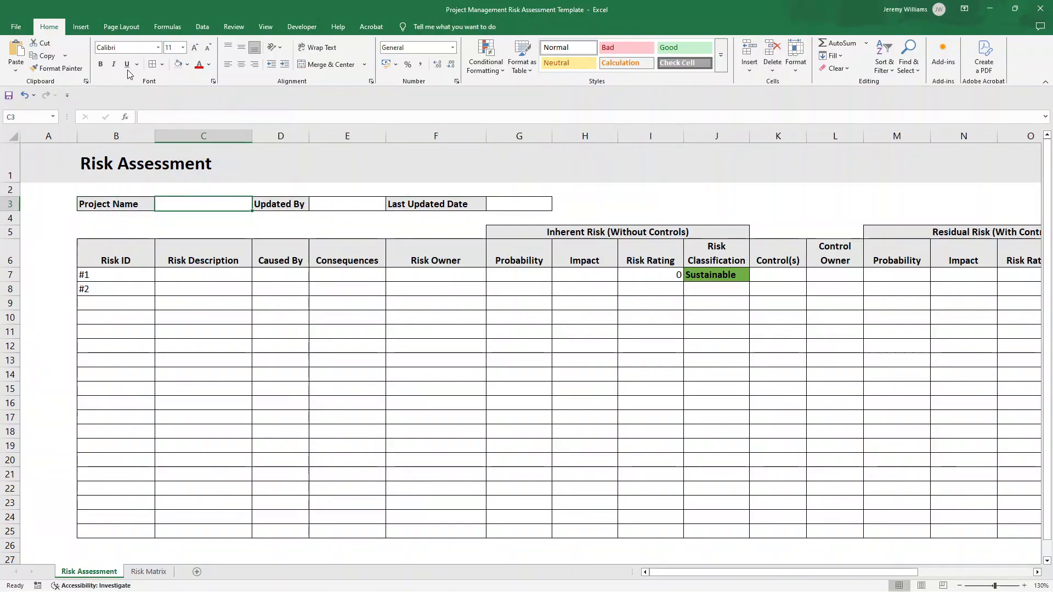
drag(151, 204, 490, 199)
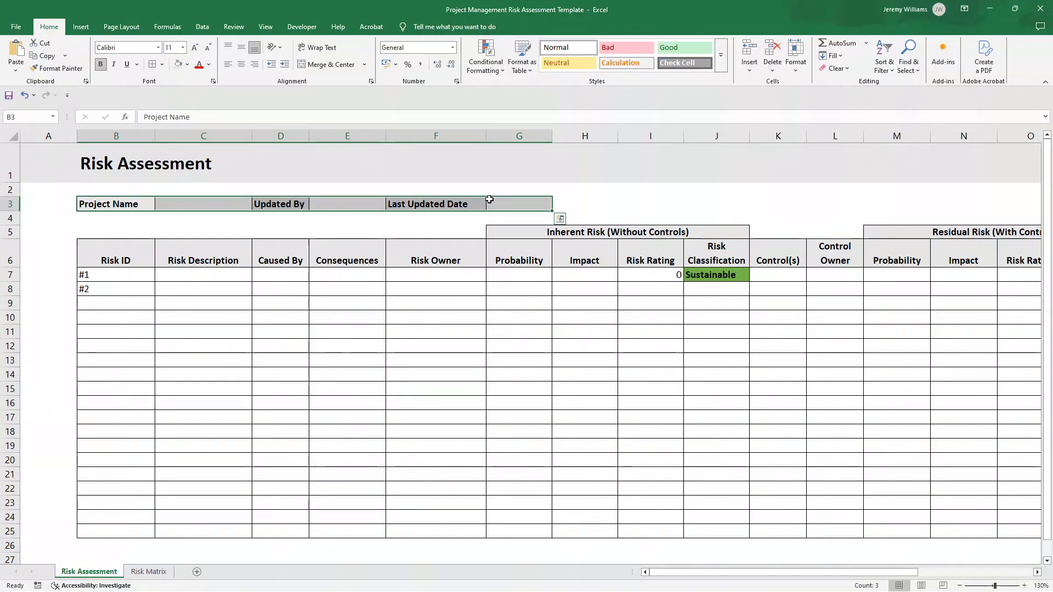
click(187, 222)
click(183, 204)
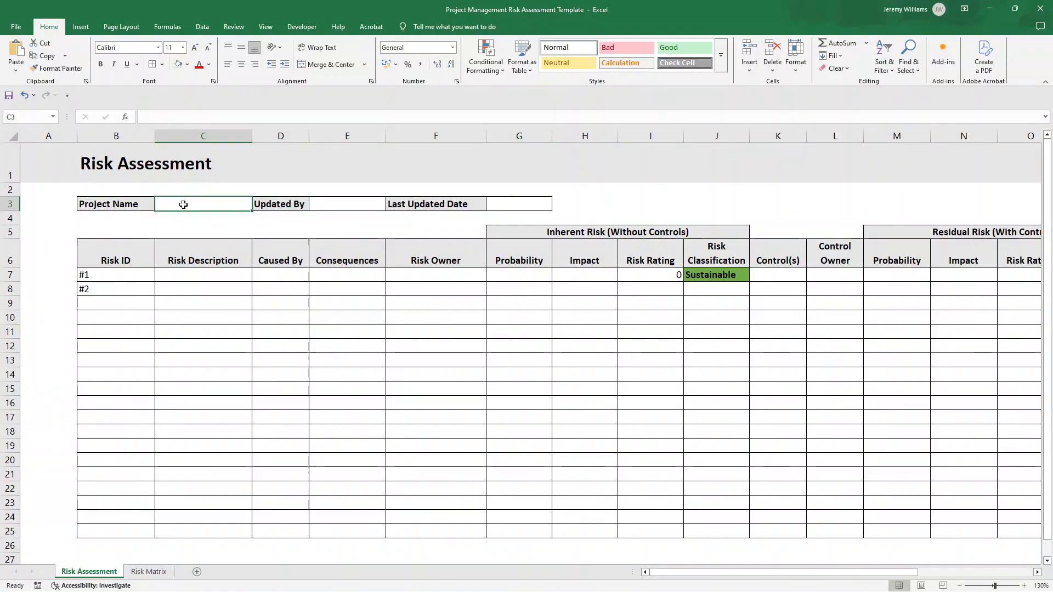
double_click(221, 205)
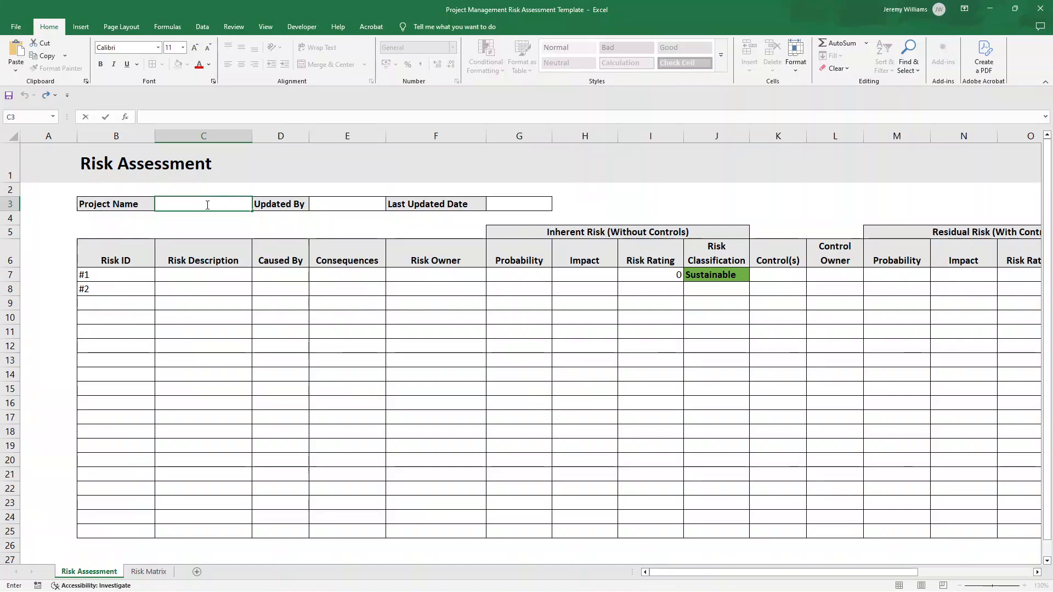
- Review the Risk ID, Risk Description, Caused By, Consequences and Risk Owner columns of the risk table
click(114, 244)
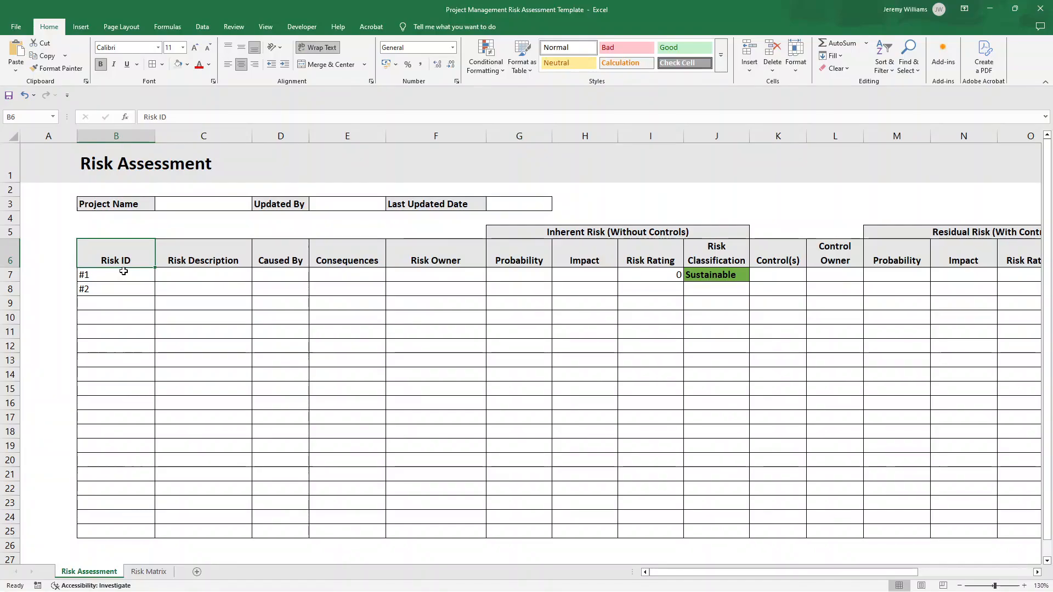
click(164, 274)
click(186, 260)
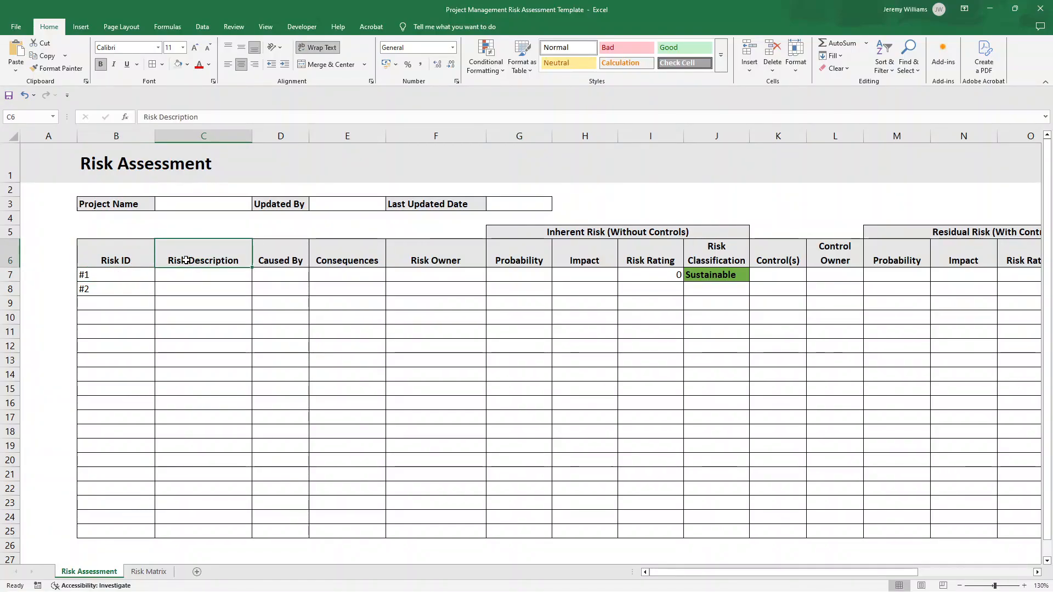
click(199, 279)
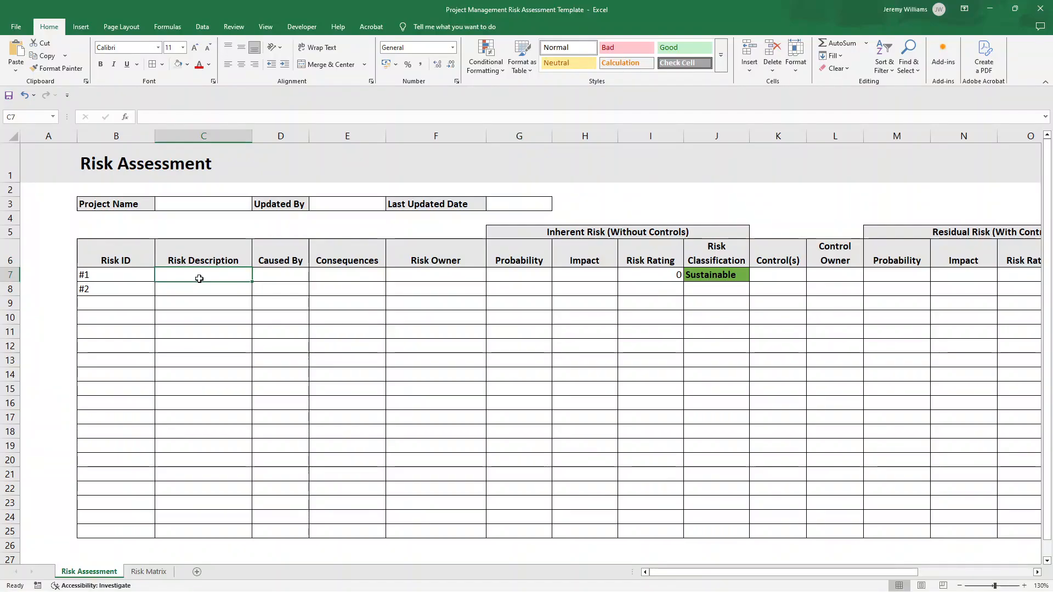
click(261, 275)
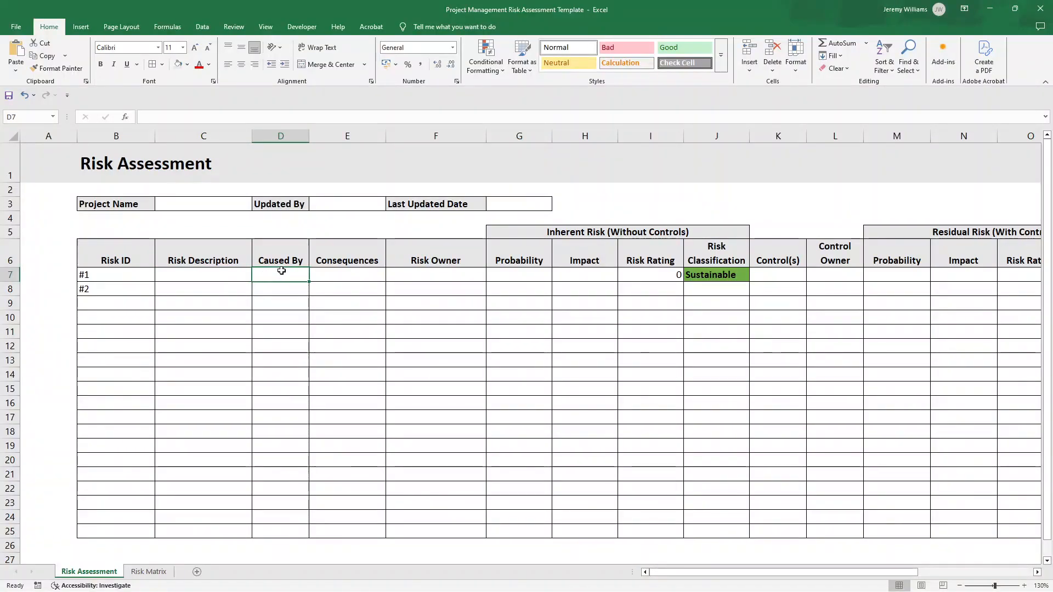
click(335, 274)
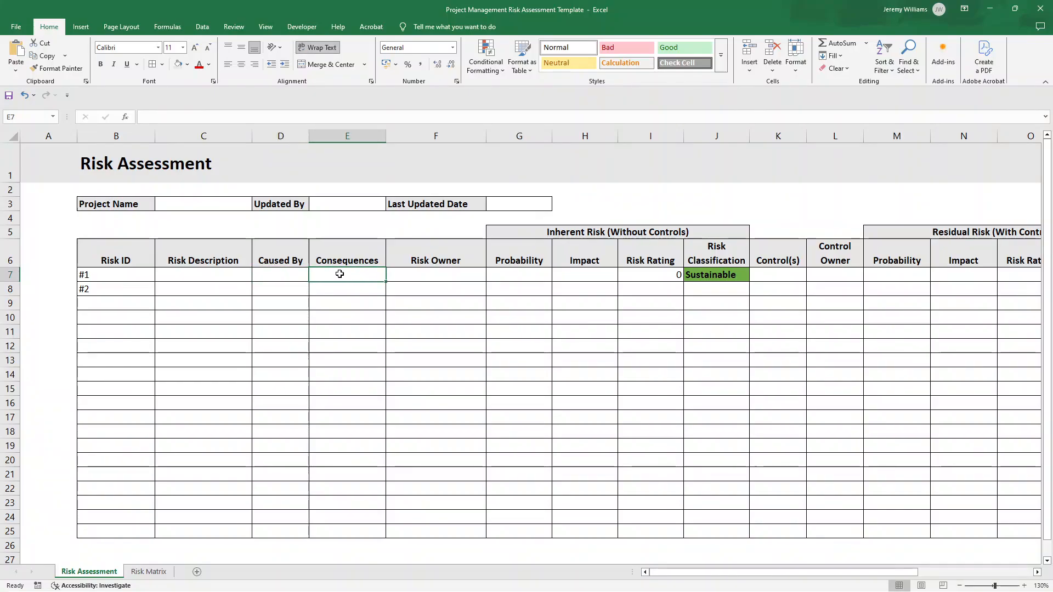
click(346, 246)
click(427, 258)
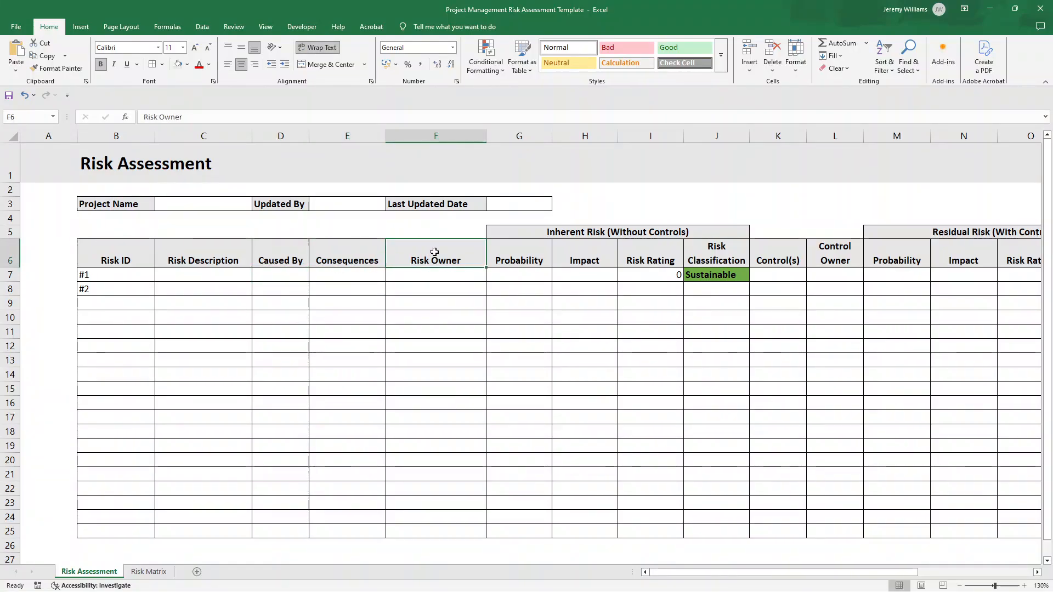
- Locate the Inherent Risk (Without Controls) and Residual Risk (With Controls) group headings in row 5
click(492, 231)
key(Right)
key(Right)
key(Right)
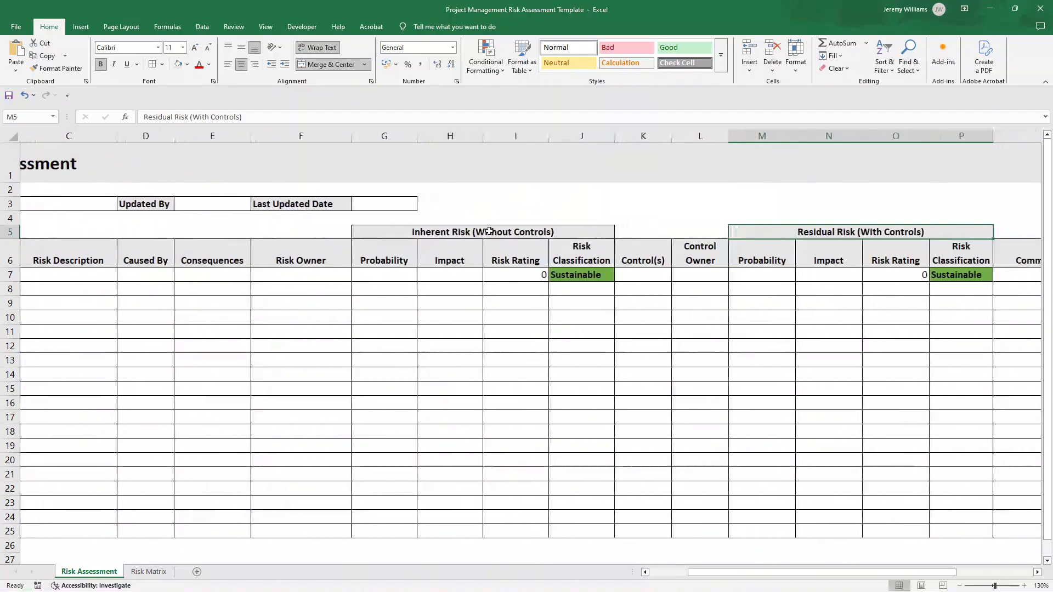
click(384, 236)
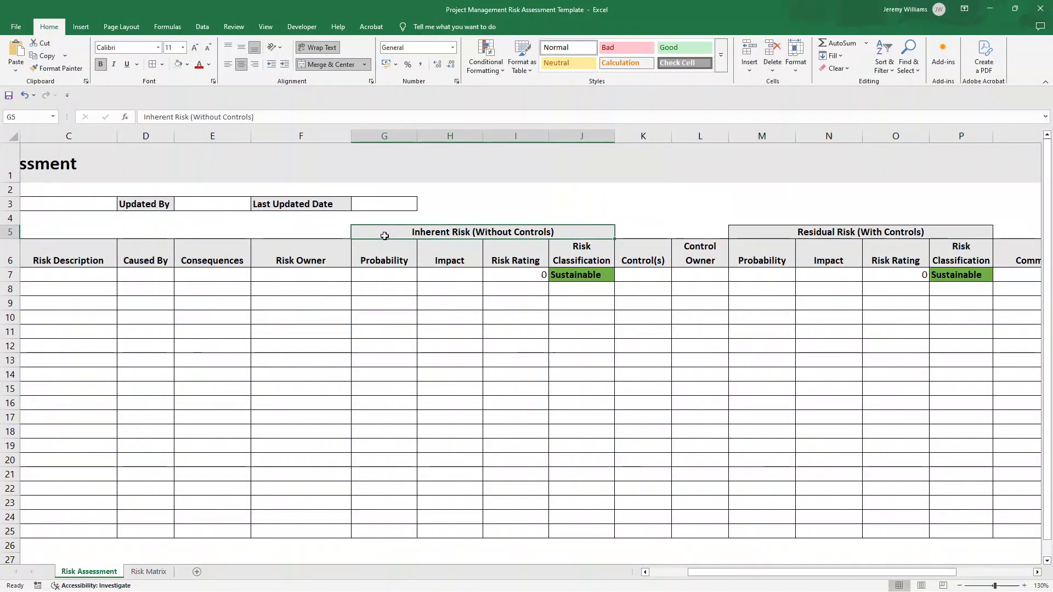
- Return to the start of the risk table and select the whole column header row 6
key(Home)
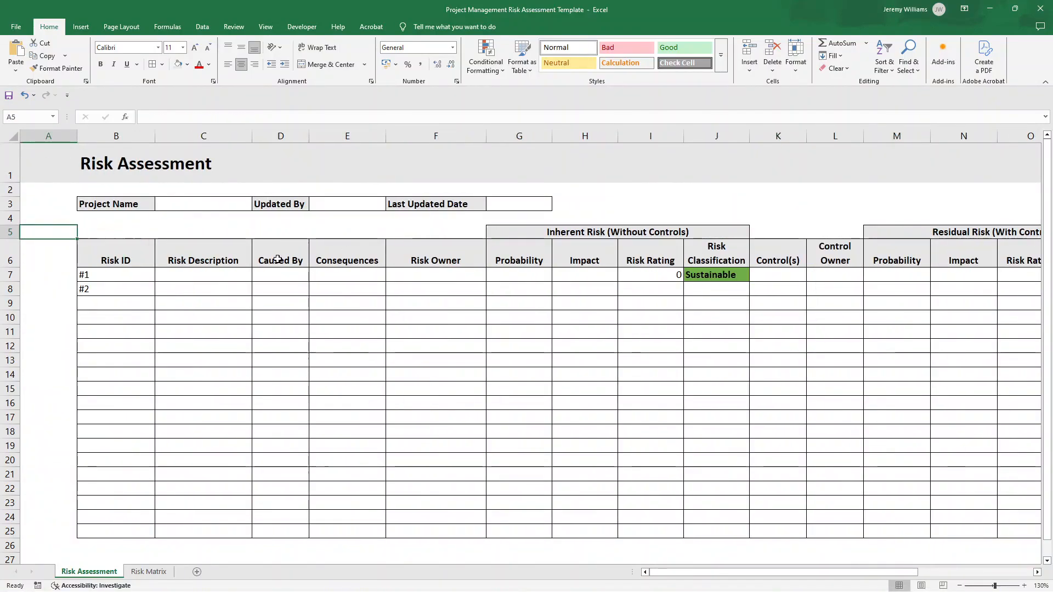
click(89, 261)
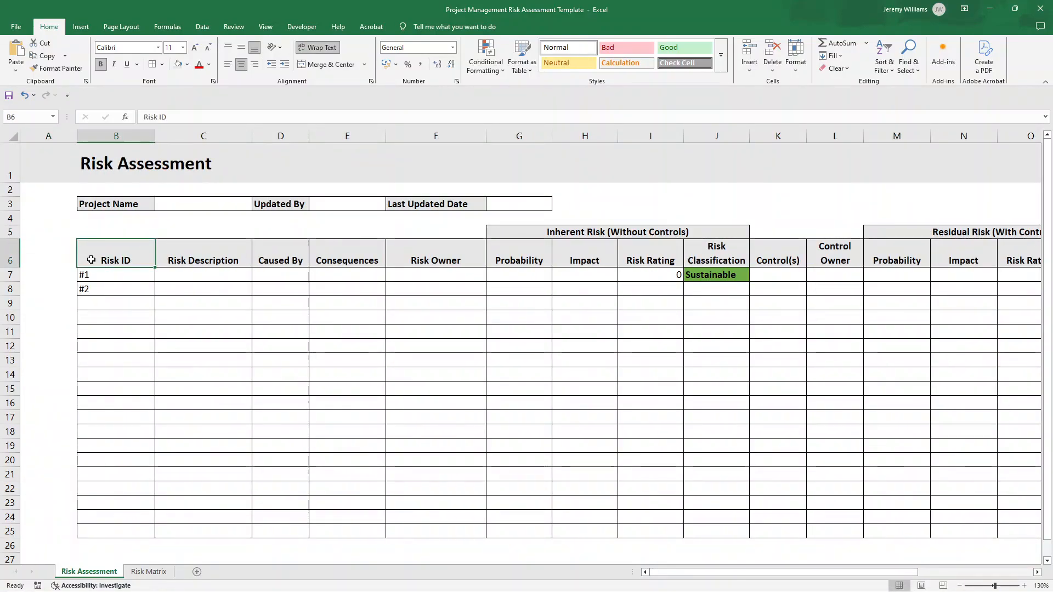
click(13, 255)
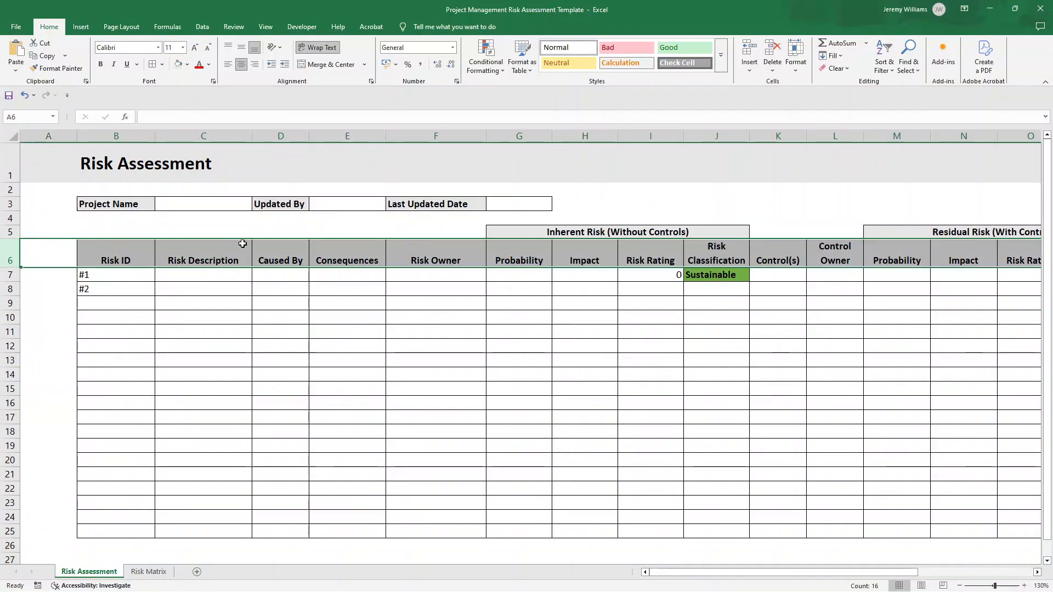
- Unmerge the Inherent Risk (Without Controls) heading in G5:J5, then merge and centre it across the same cells again
click(521, 231)
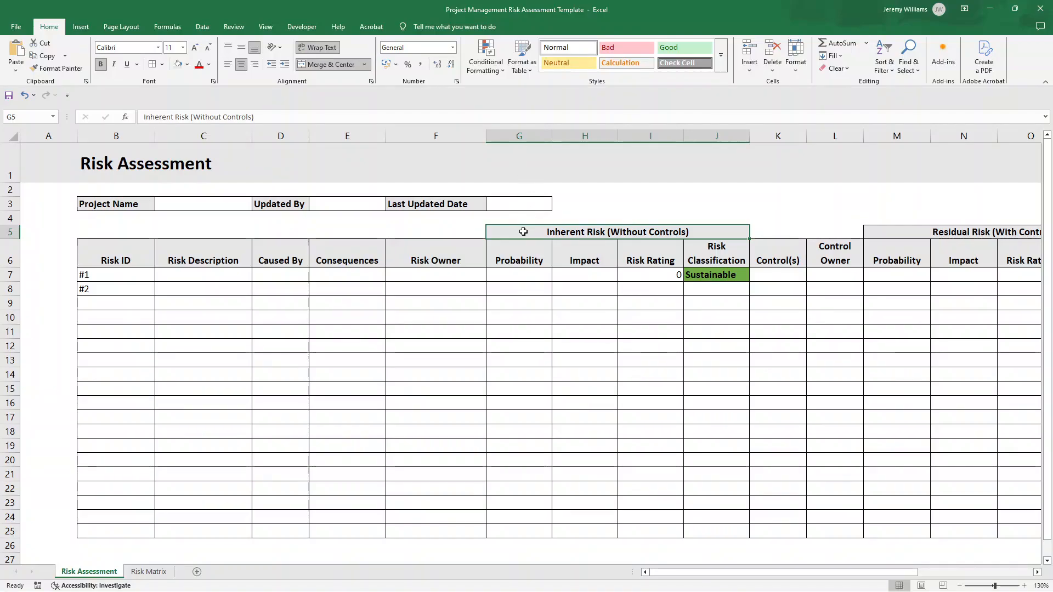
click(327, 66)
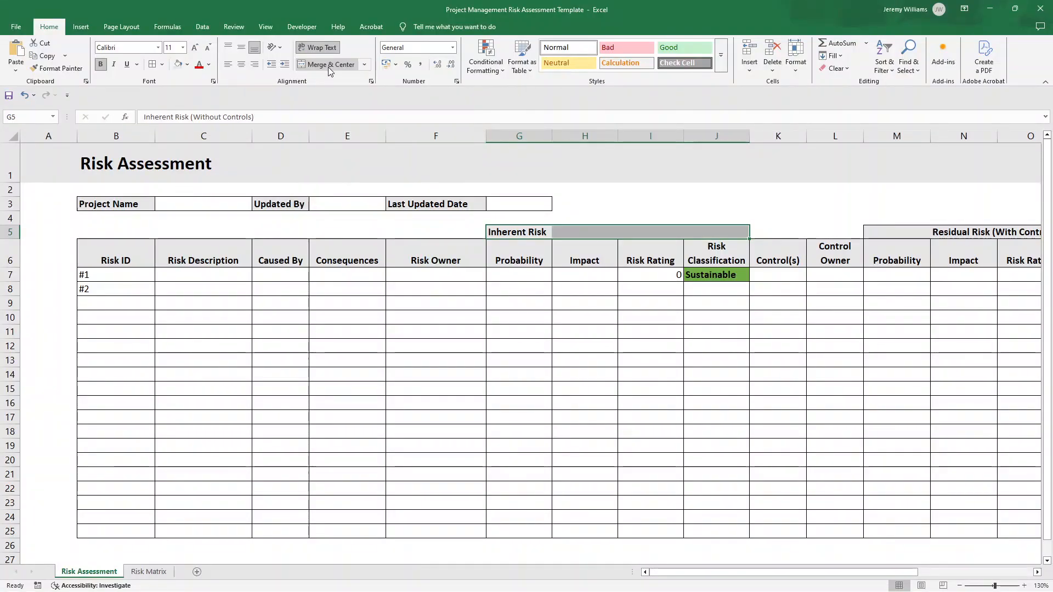
click(627, 217)
click(527, 232)
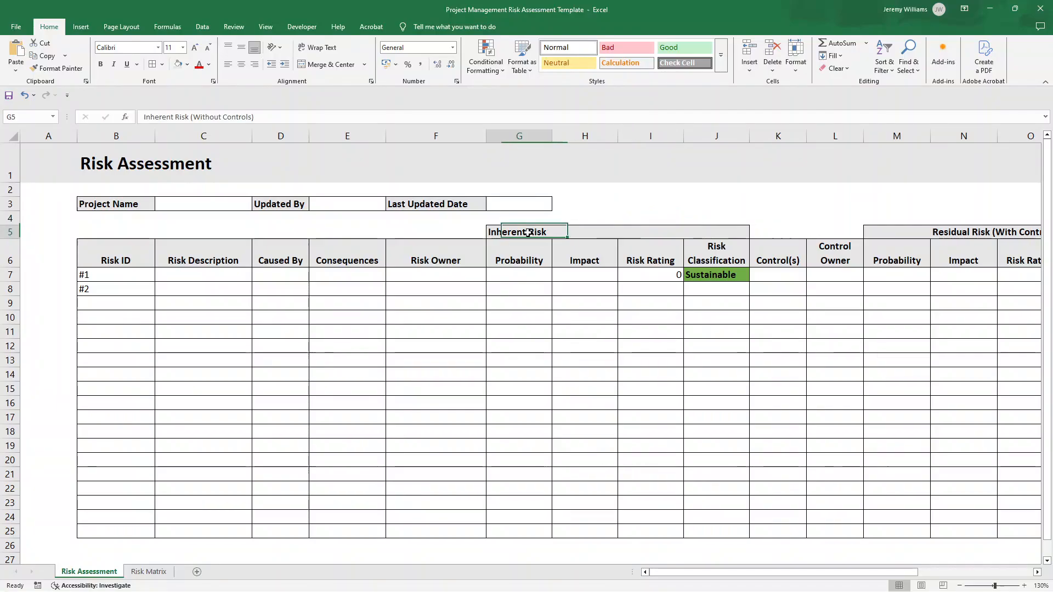
drag(527, 233, 696, 234)
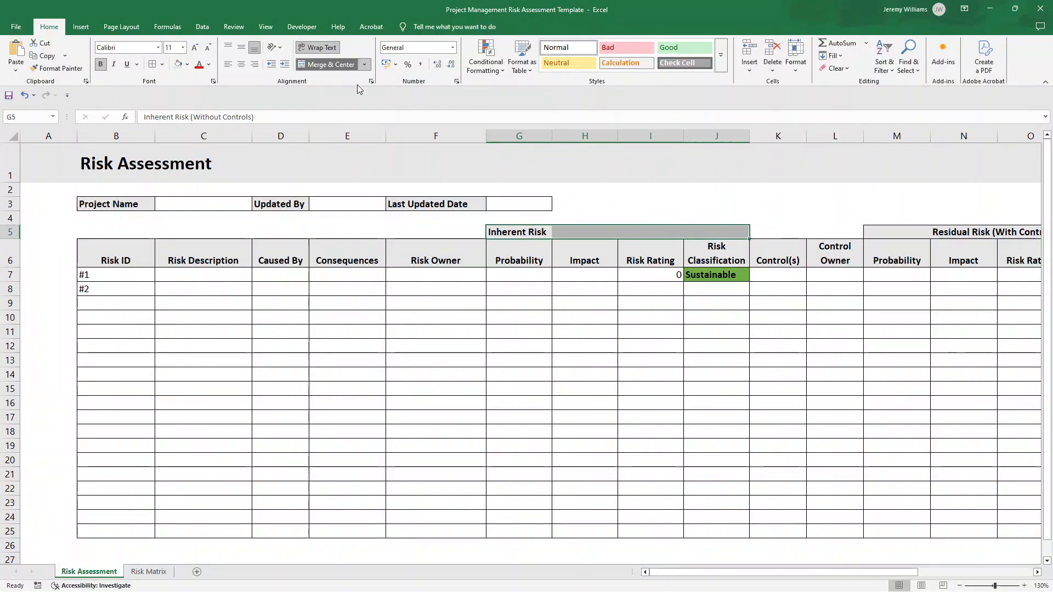
click(329, 64)
- Examine the Probability, Impact, Risk Rating and Risk Classification columns grouped under the Inherent Risk heading
click(537, 252)
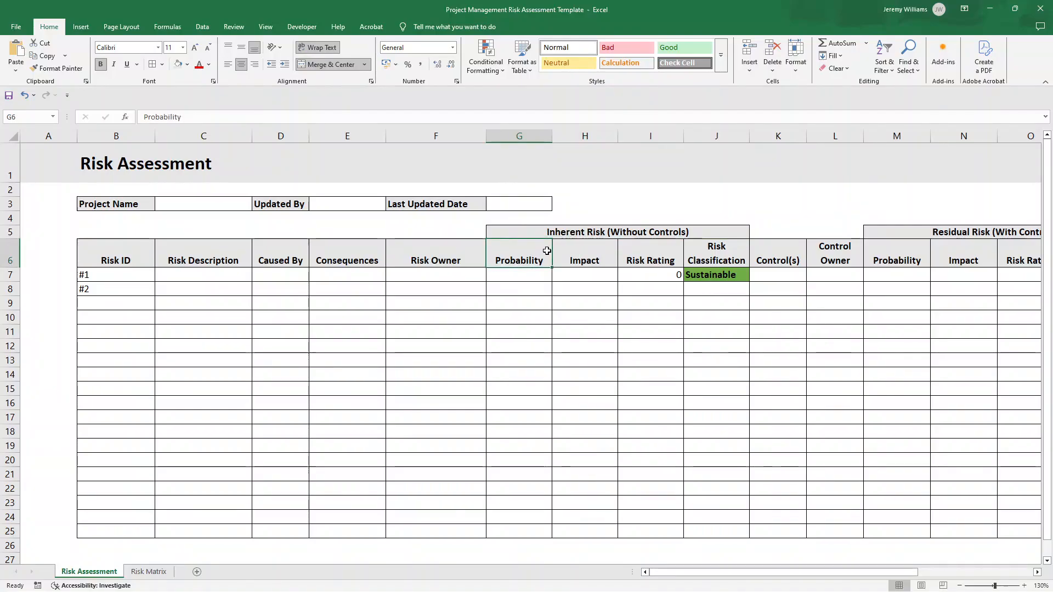
click(581, 249)
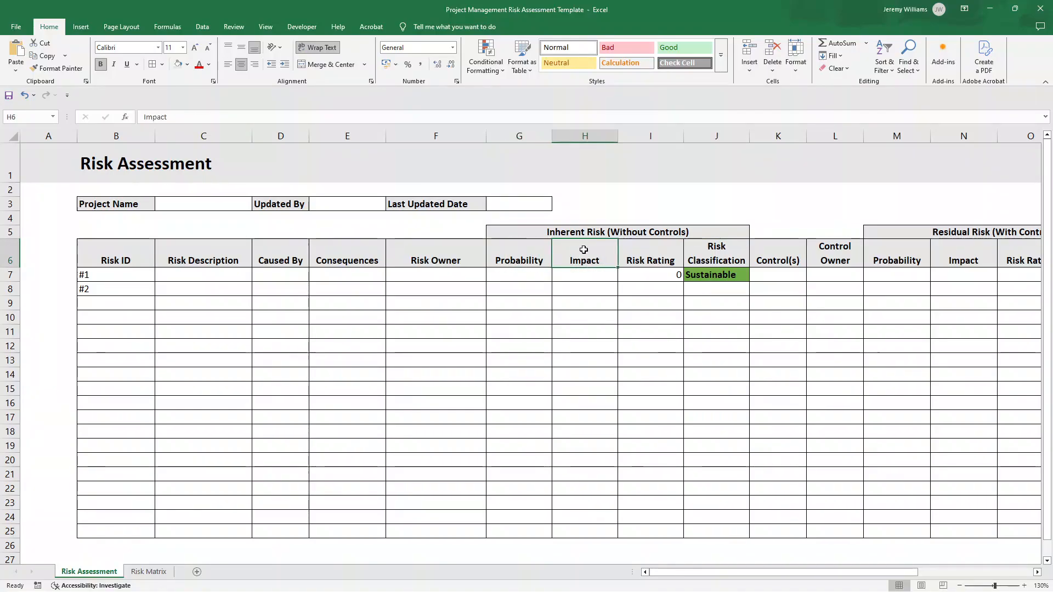
click(649, 252)
click(713, 250)
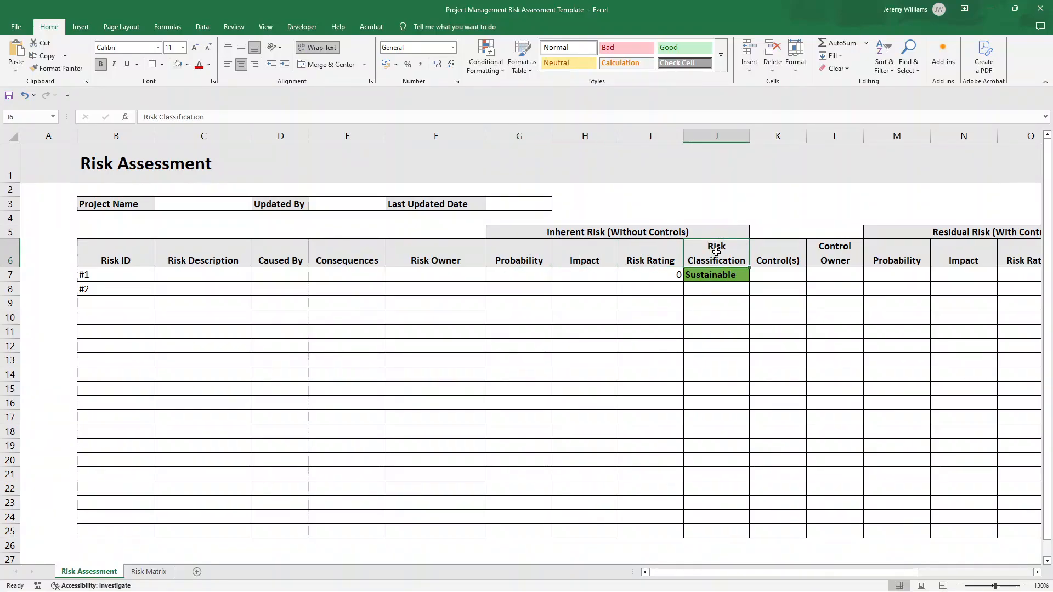
click(641, 231)
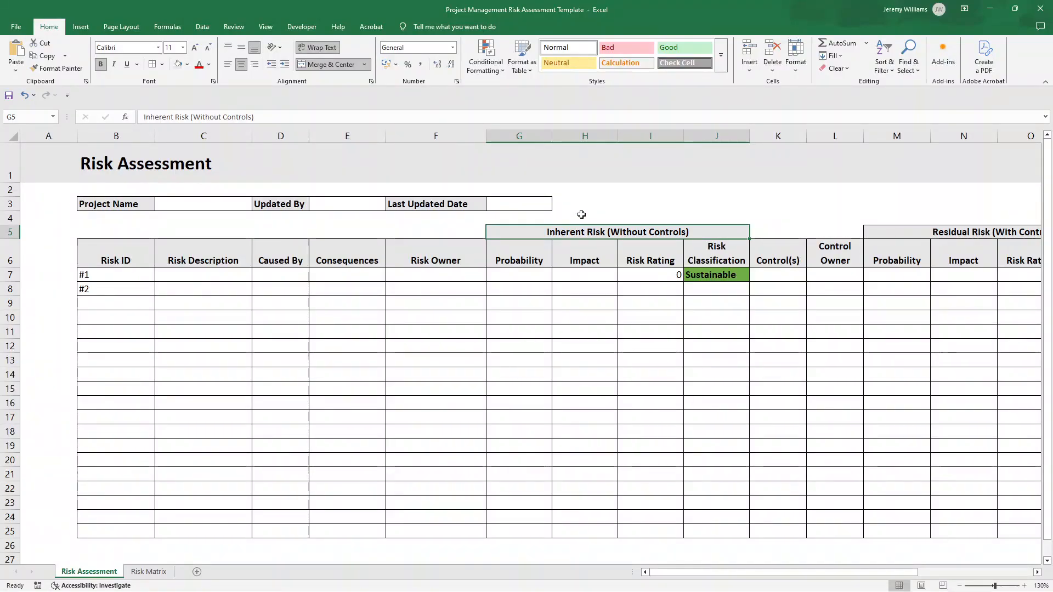
click(512, 259)
click(559, 234)
drag(559, 235, 573, 261)
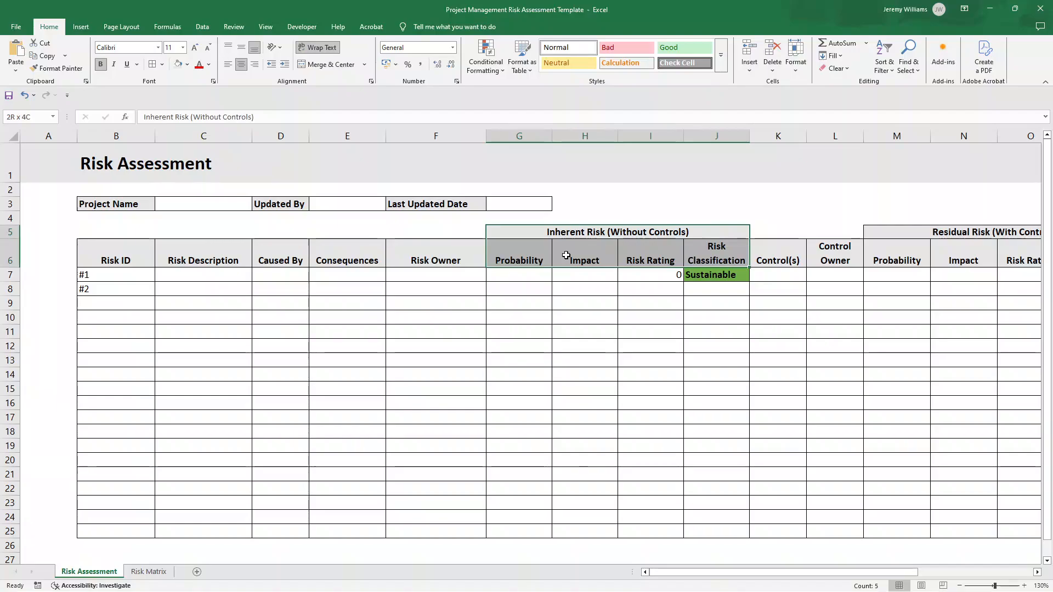
- Examine the Control(s) and Control Owner headers and their entry cells for the first risk
click(770, 255)
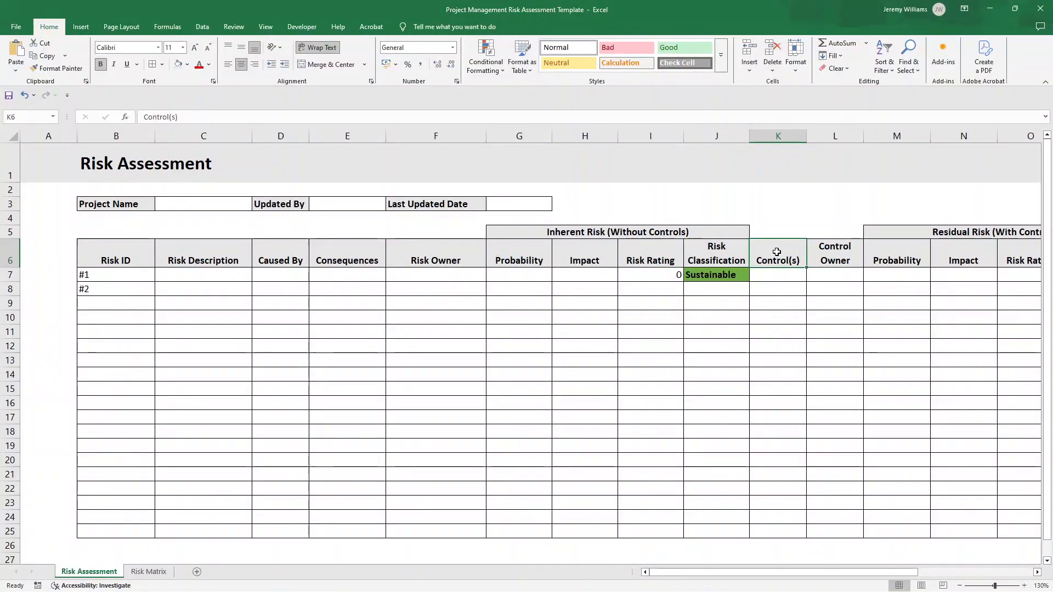
key(Tab)
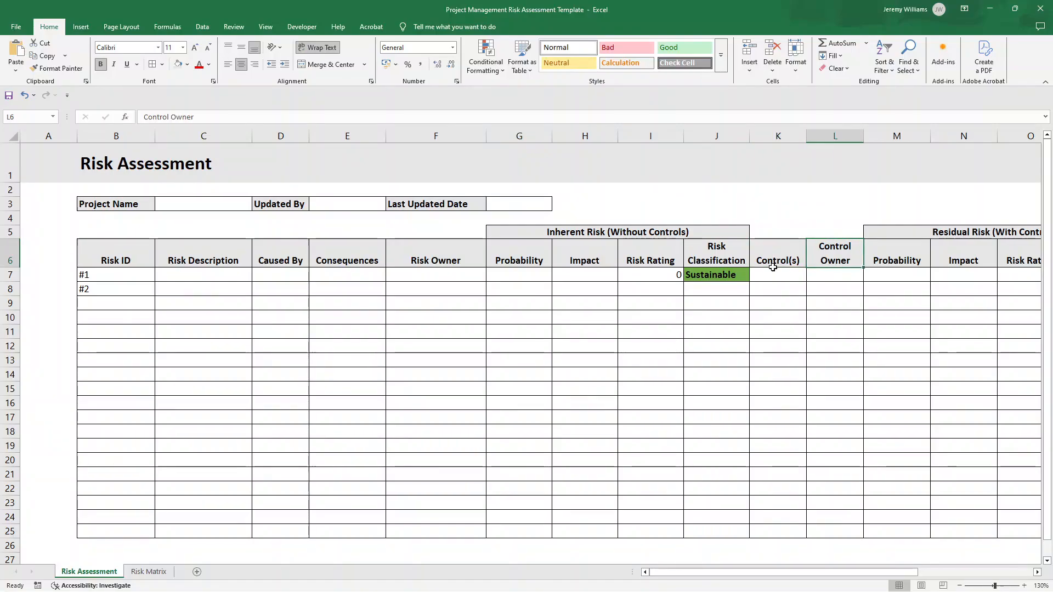
click(773, 272)
click(773, 260)
click(811, 256)
click(812, 273)
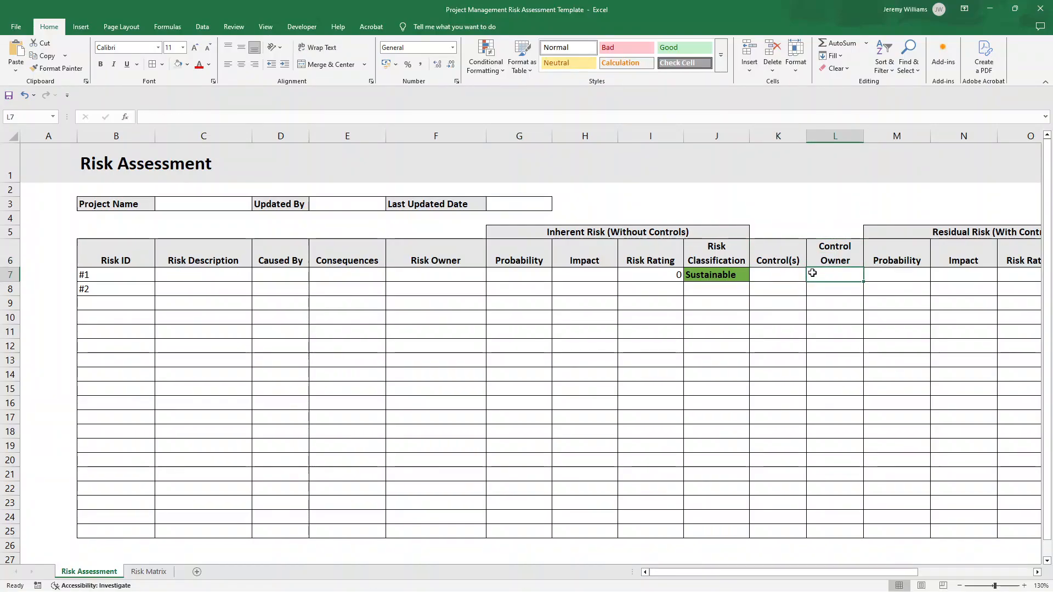
- Compare the Inherent Risk and Residual Risk column blocks, and check the Comments/Notes column with its first entry cell
key(Right)
key(Right)
key(Right)
key(Right)
key(Right)
key(Right)
key(Right)
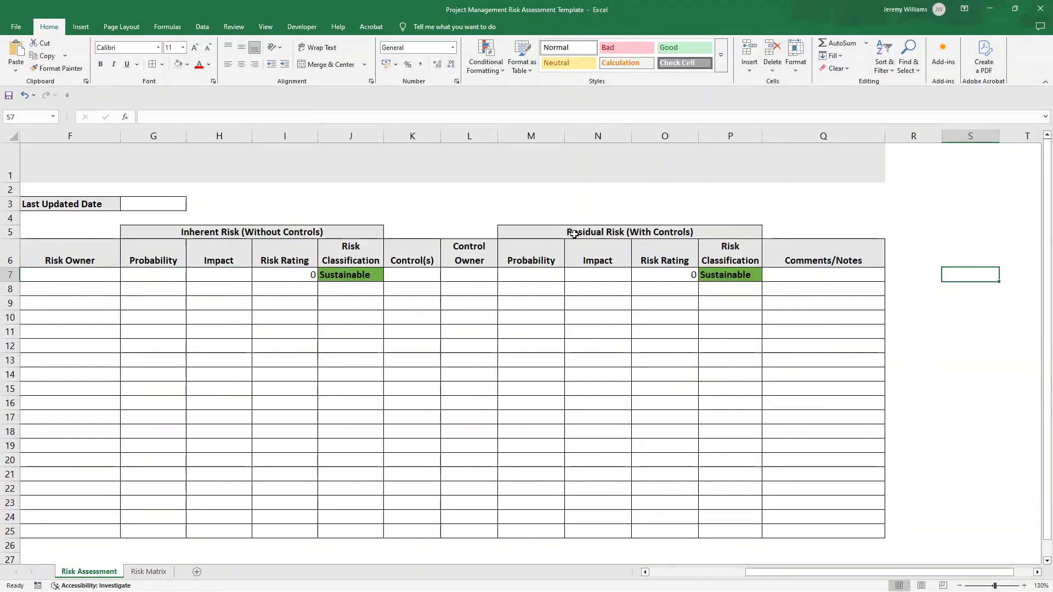
drag(208, 232, 310, 343)
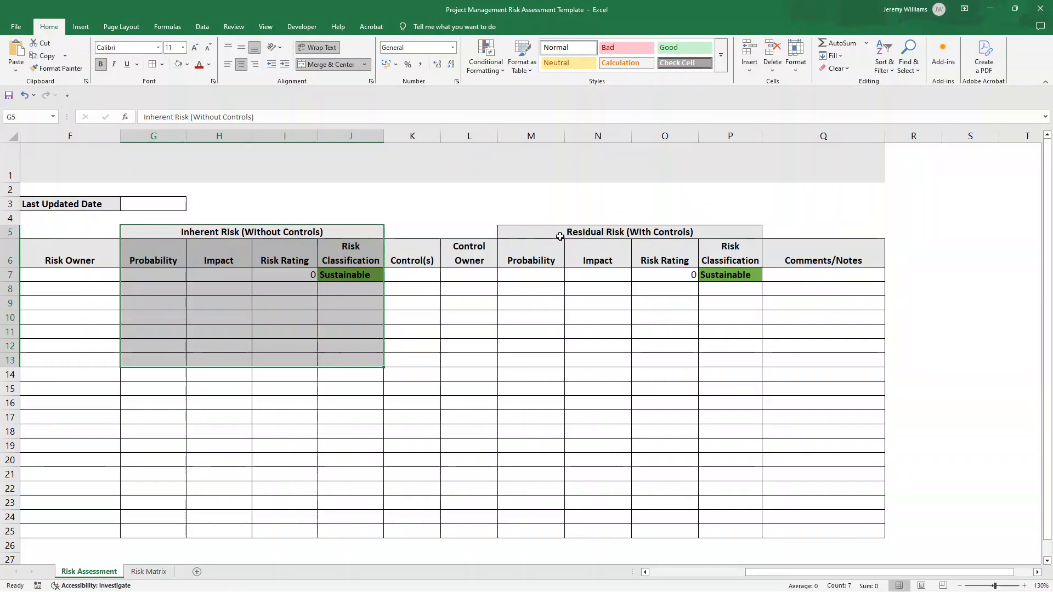
drag(568, 232, 592, 348)
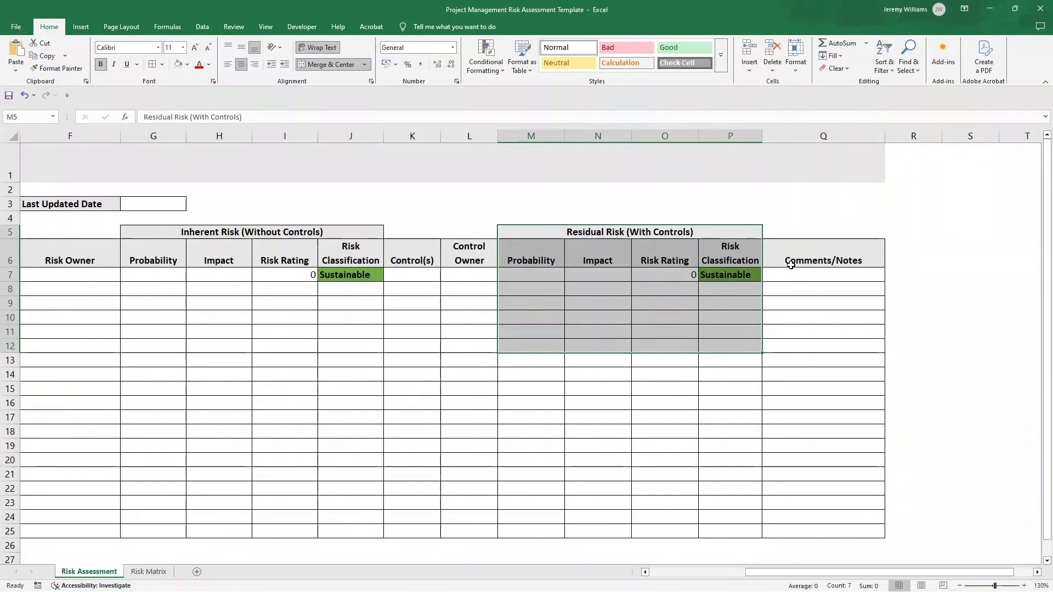
click(793, 261)
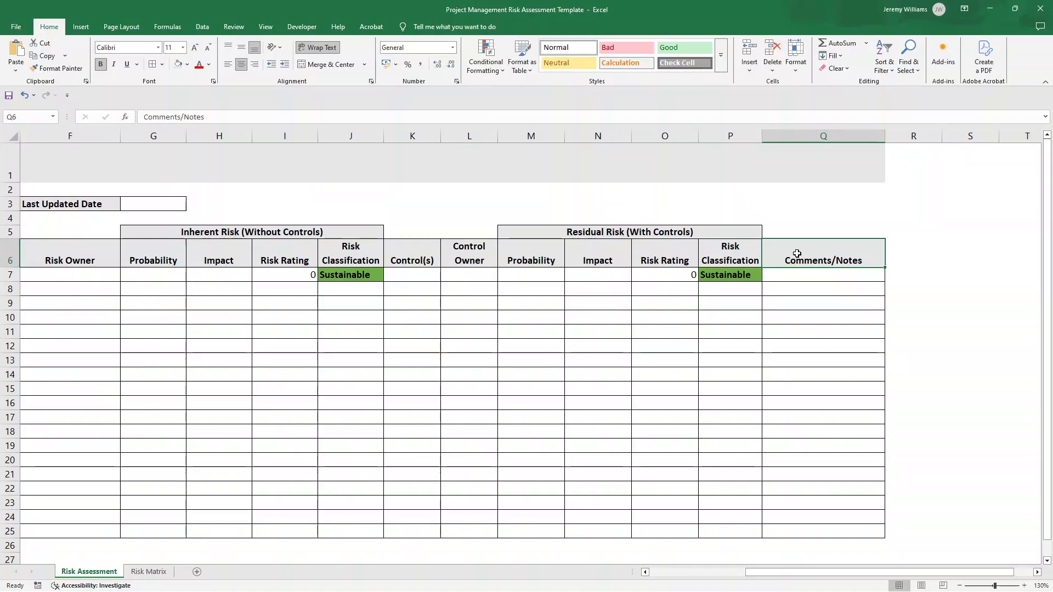
click(796, 273)
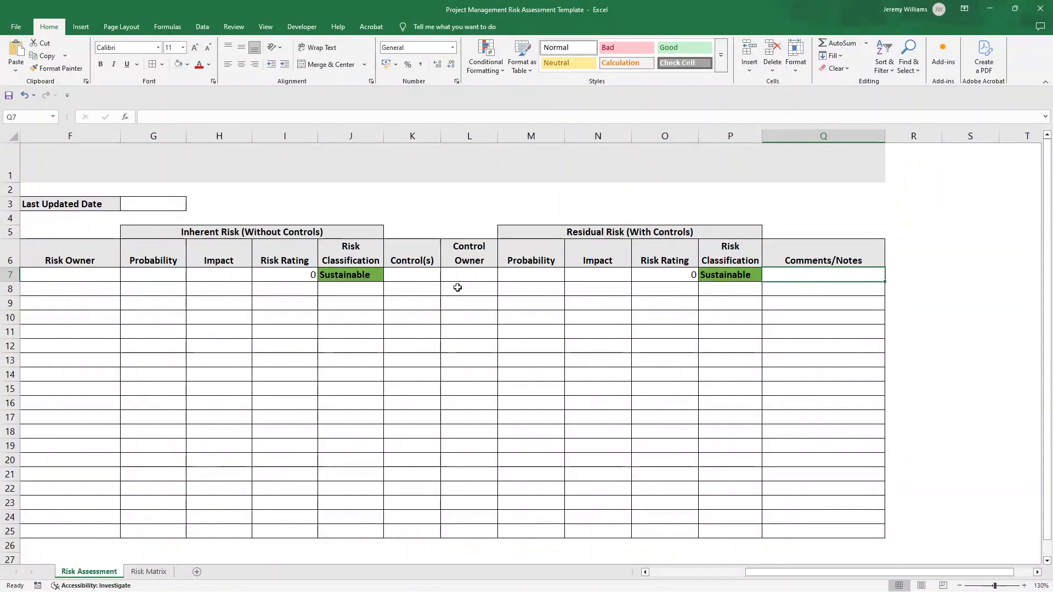
- Go back through the entry cells of row 7 and select the inherent Probability cell G7 for risk #1
click(190, 275)
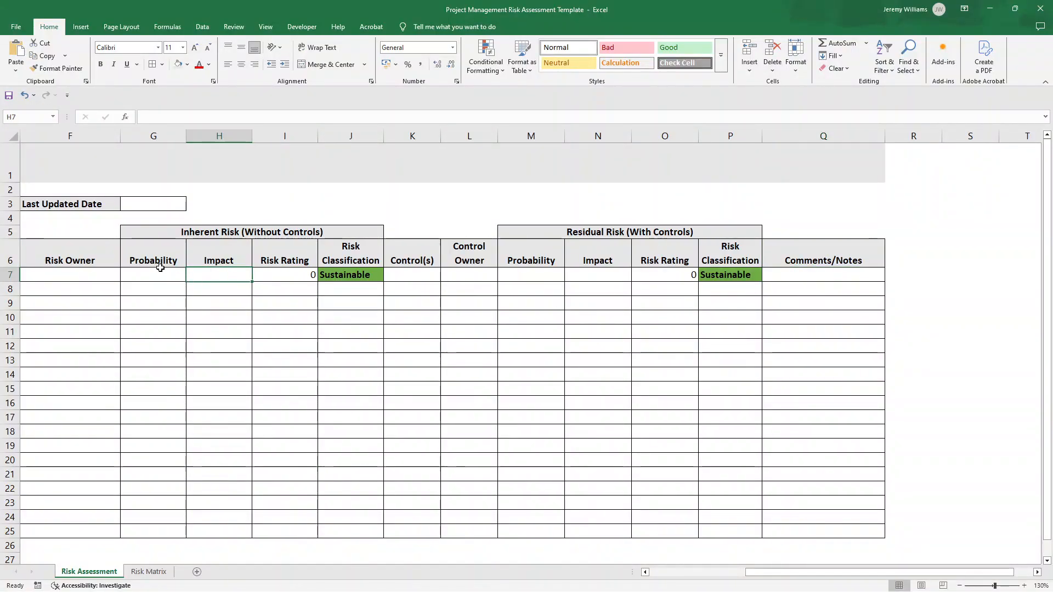
drag(160, 269, 160, 265)
click(170, 277)
key(Left)
key(Left)
key(Left)
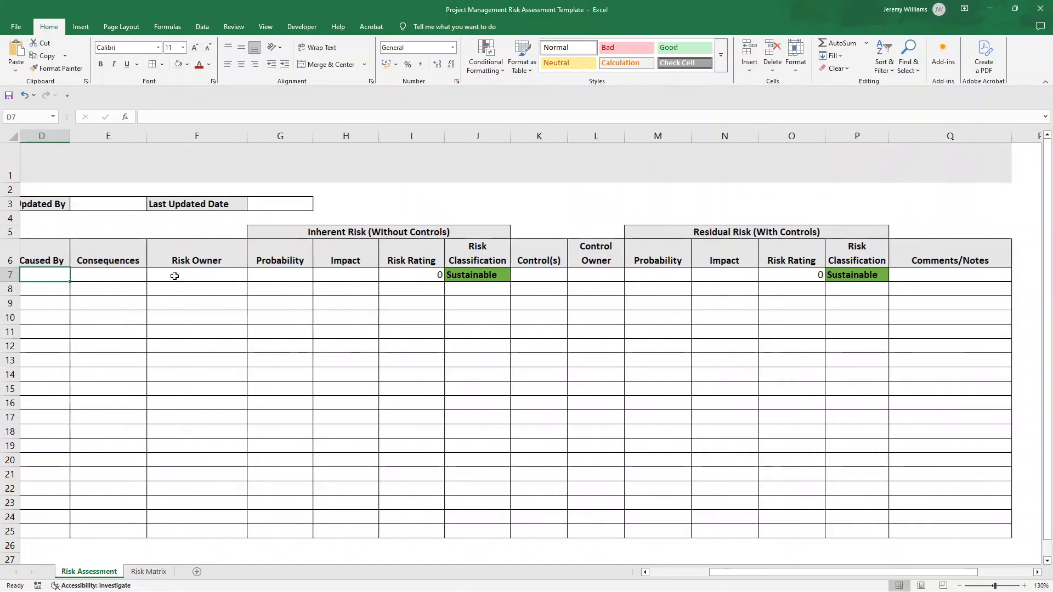
key(Left)
key(Left)
click(460, 275)
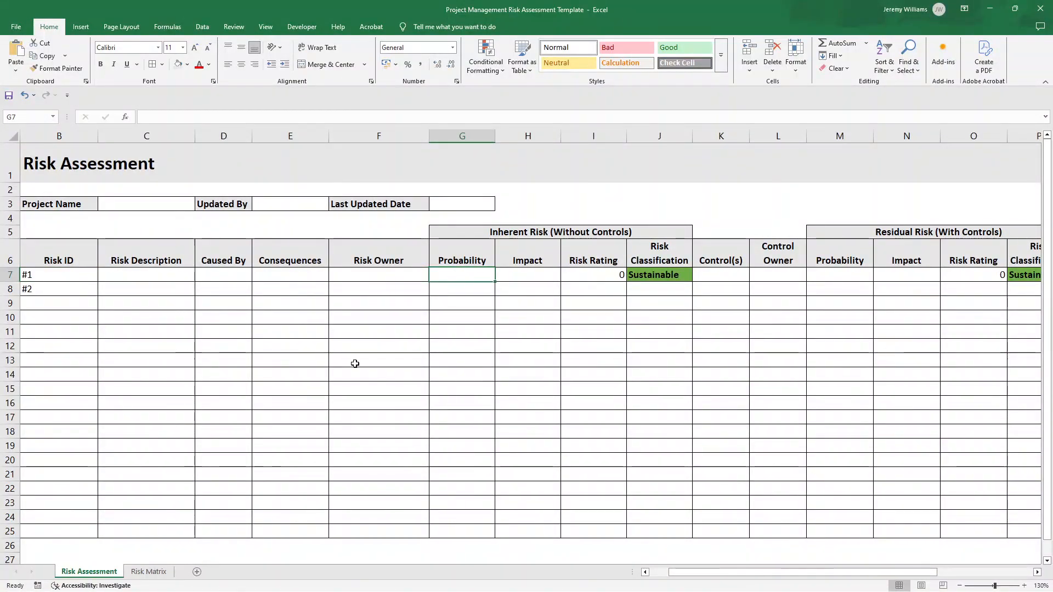
- Open the Risk Matrix sheet and examine the Scale and Probability & Impact table, selecting the scale values in B3:B7
click(159, 572)
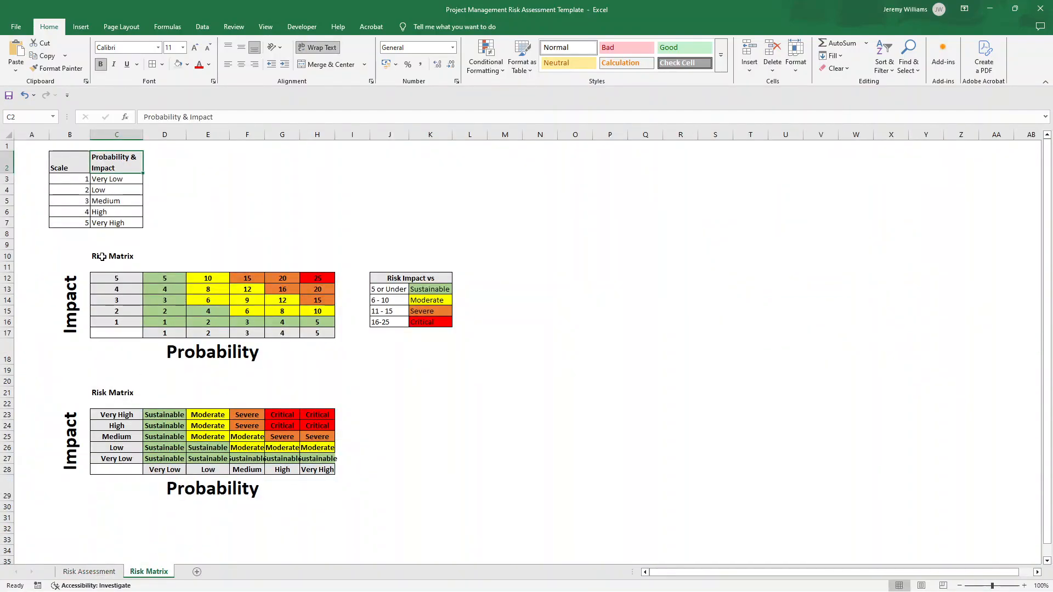
click(76, 162)
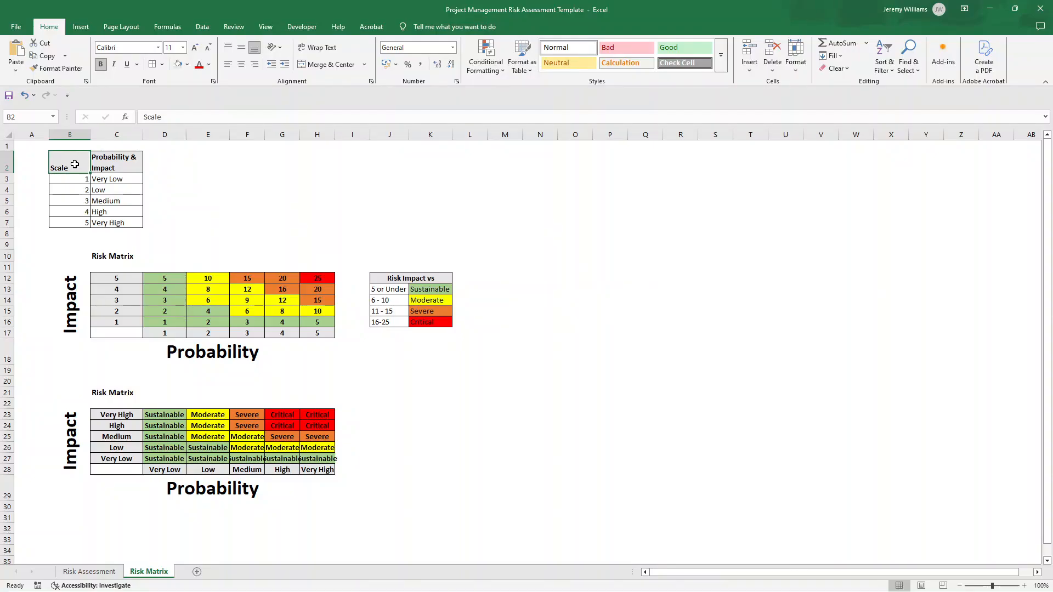
click(125, 162)
click(76, 179)
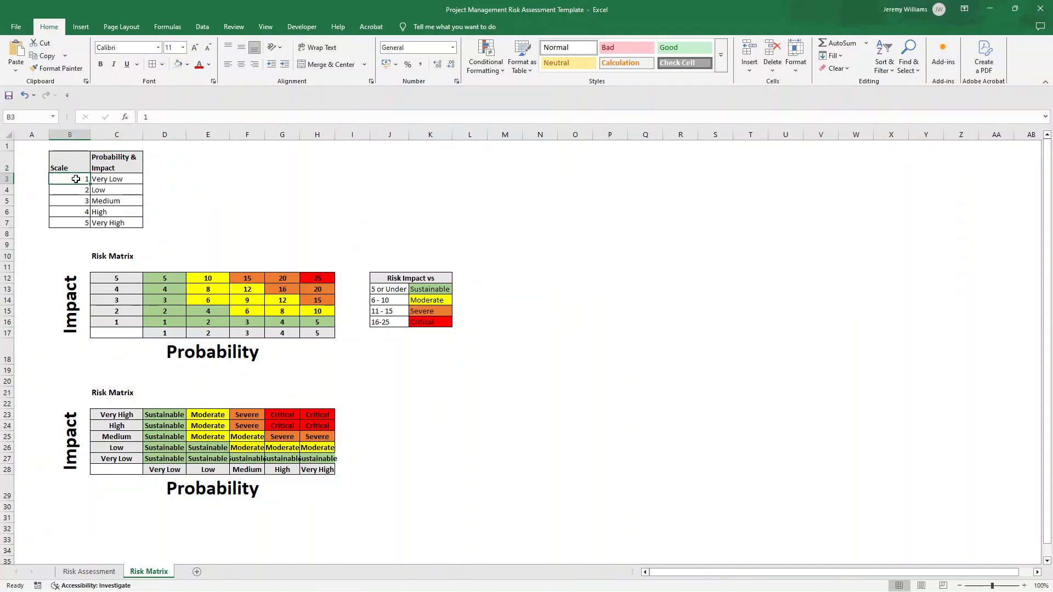
drag(75, 179, 74, 222)
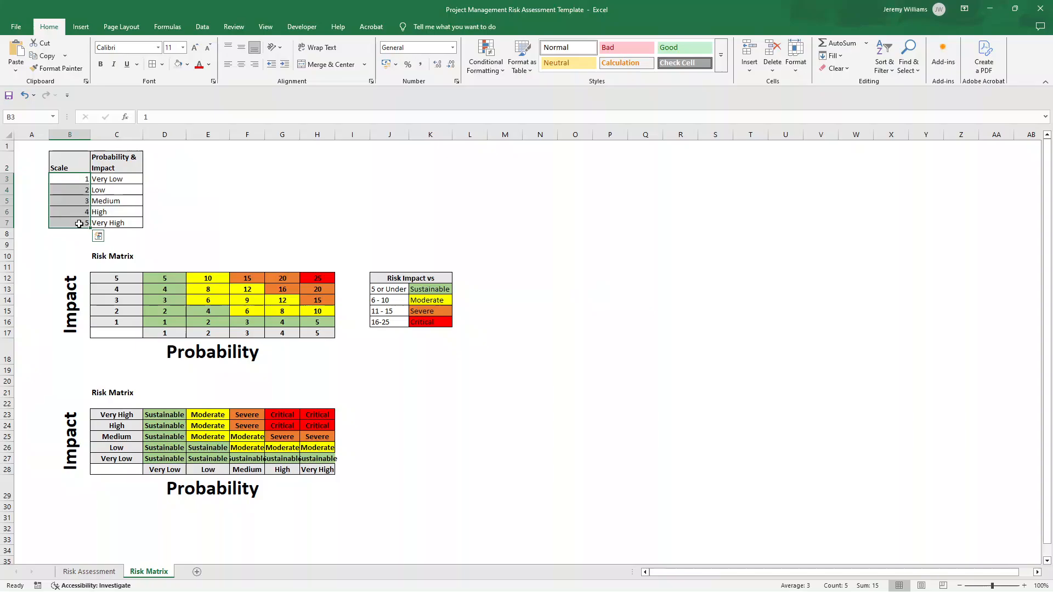
- Examine the Scale and Probability & Impact entries from 1 Very Low to 5 Very High, selecting the whole table B2:C7
click(77, 180)
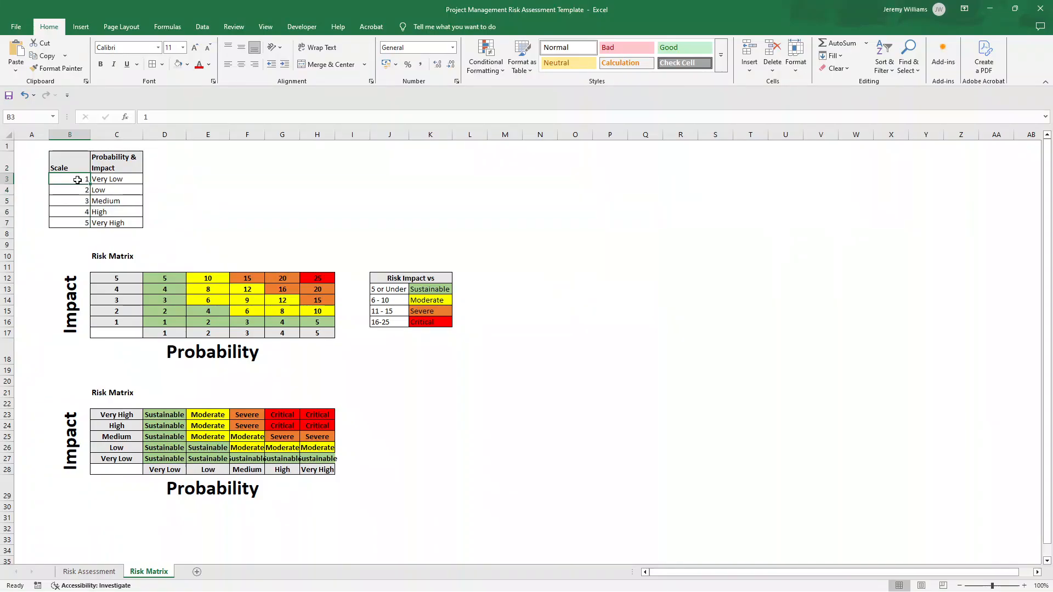
click(115, 179)
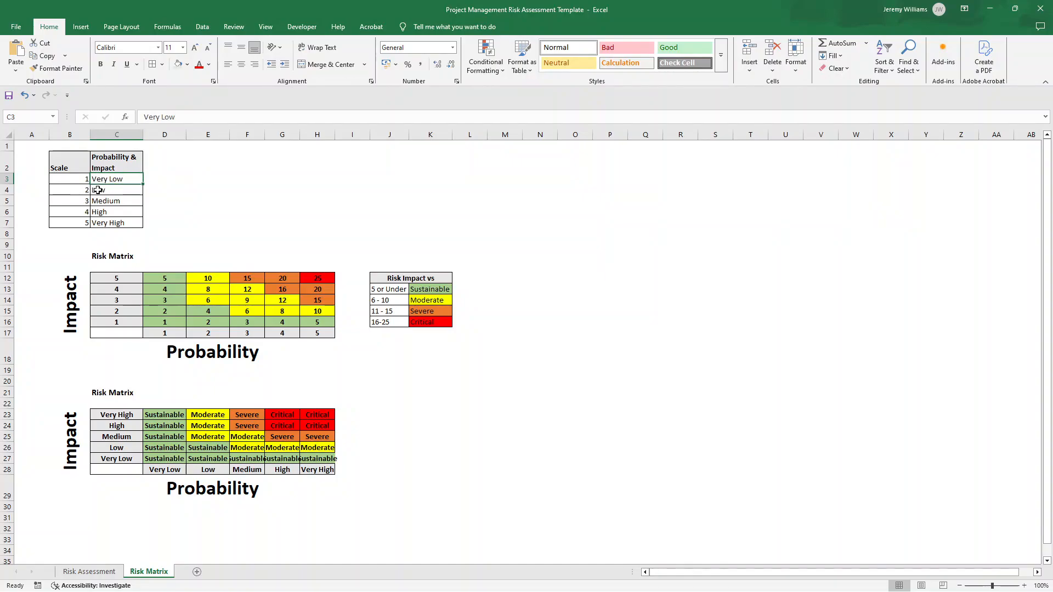
click(81, 219)
drag(97, 220, 94, 216)
click(87, 220)
click(211, 226)
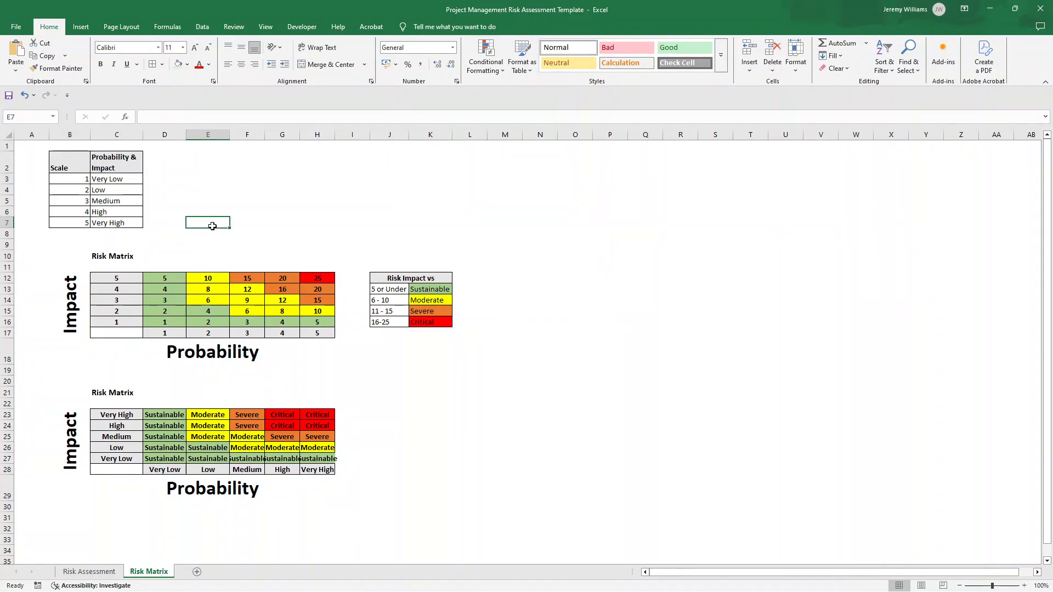
drag(67, 167, 115, 223)
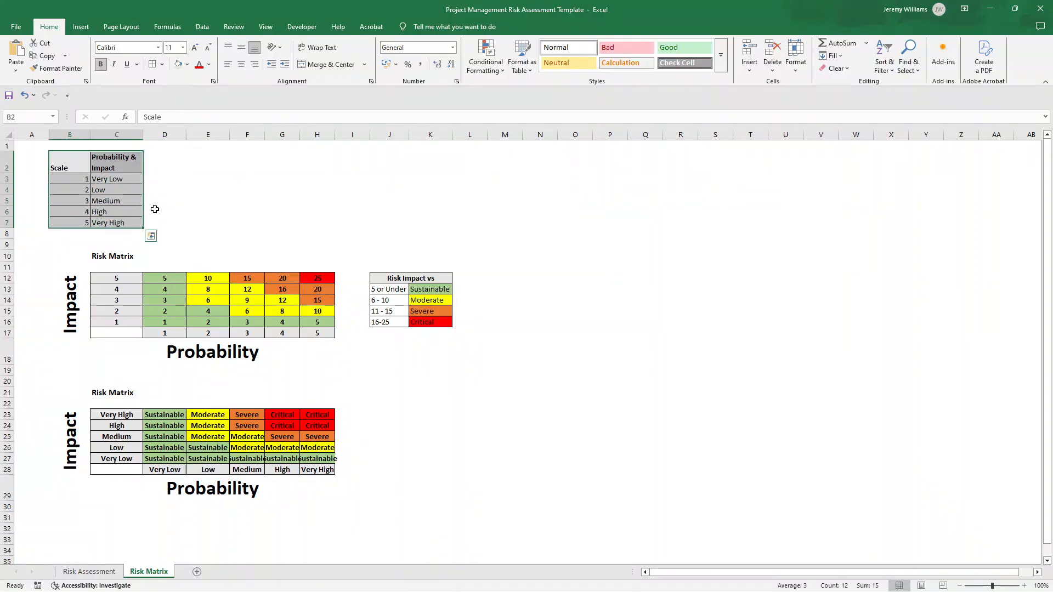
- Check the heading of the numeric Risk Matrix and its Impact and Probability axis labels
click(82, 258)
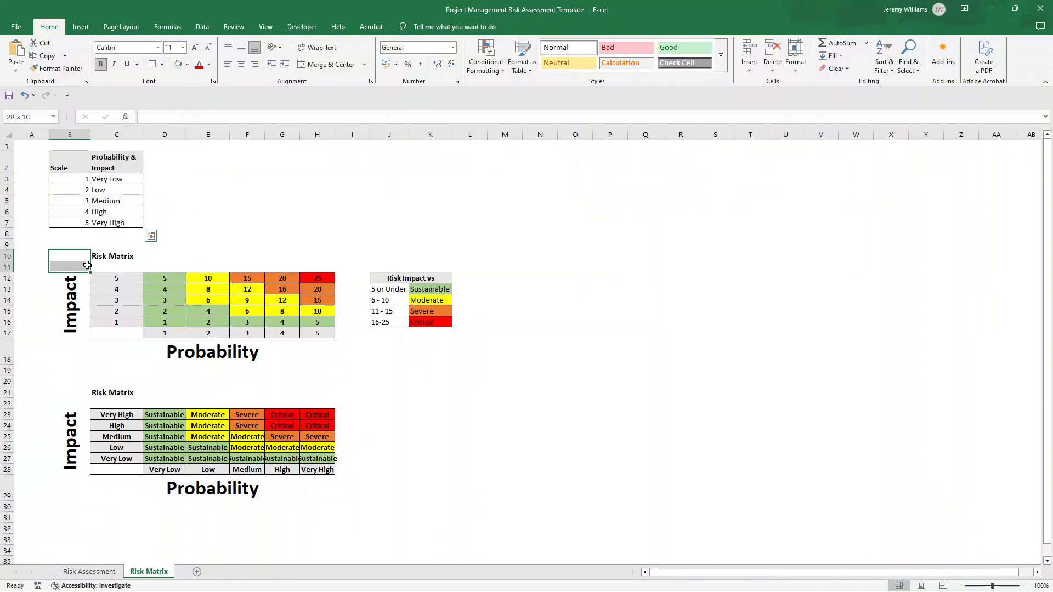
click(105, 261)
click(85, 286)
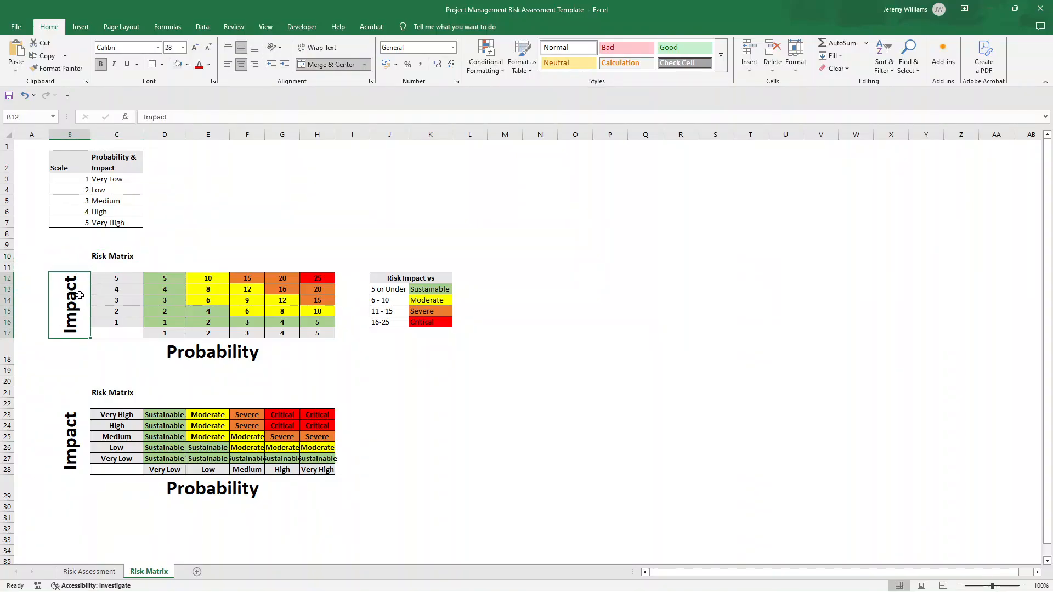
click(198, 355)
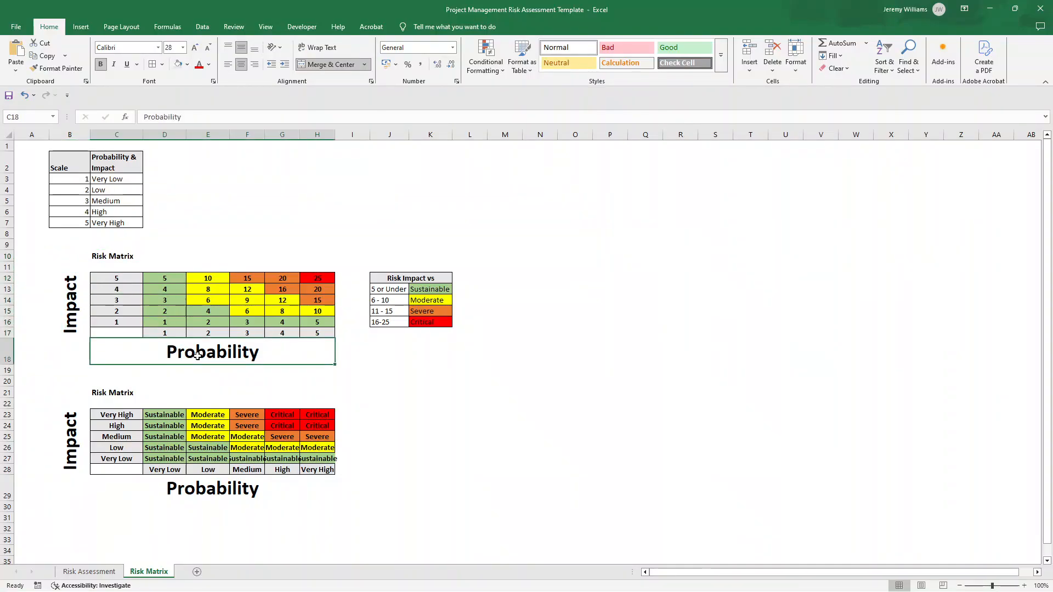
click(134, 335)
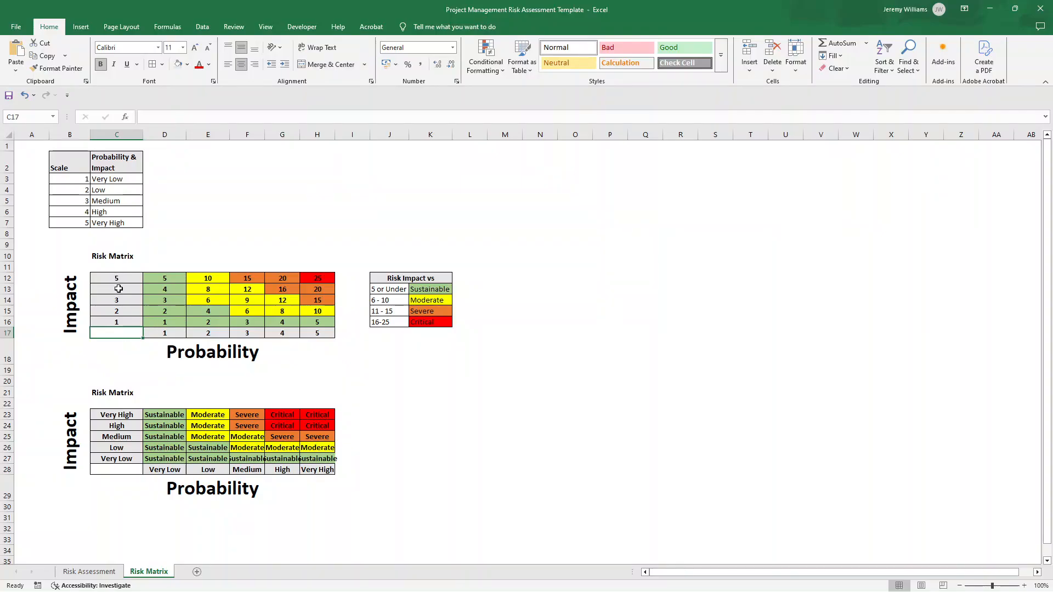
- Go through the Impact values of the numeric Risk Matrix one by one, from 1 in C16 up to 5 in C12
click(122, 323)
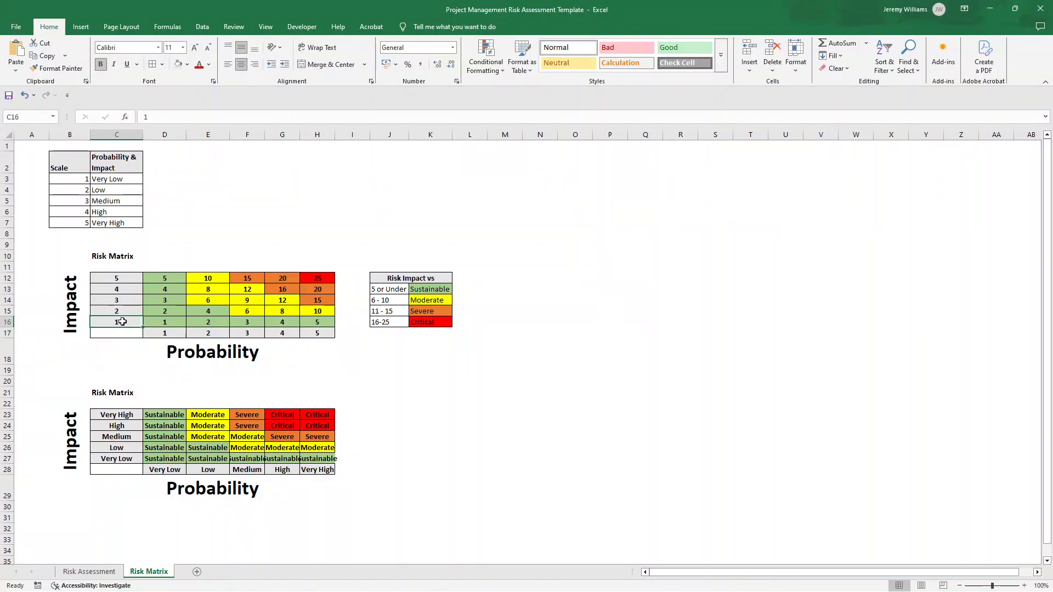
click(122, 312)
click(121, 301)
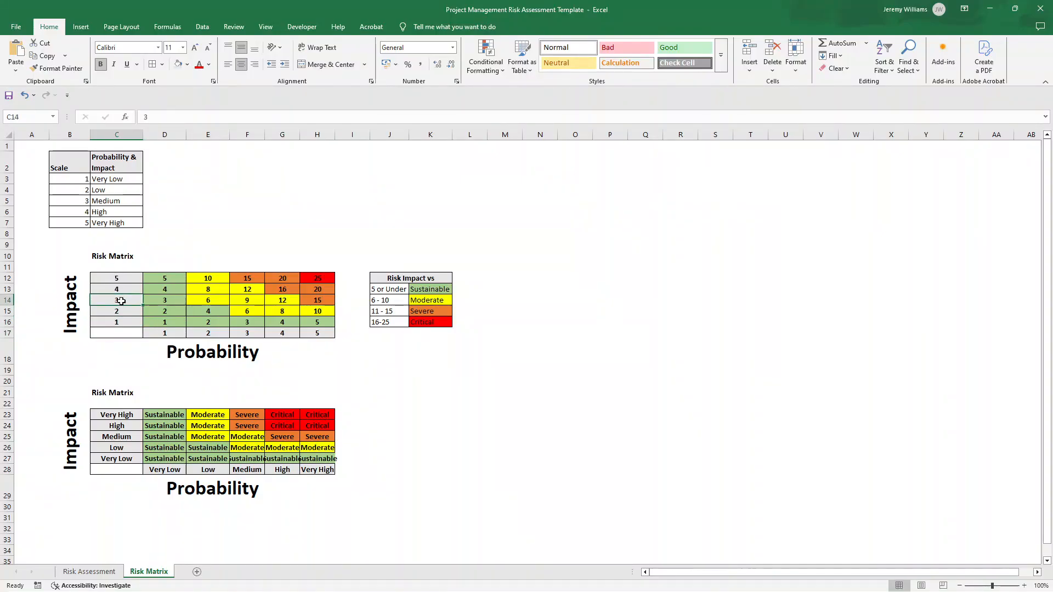
click(121, 291)
click(122, 279)
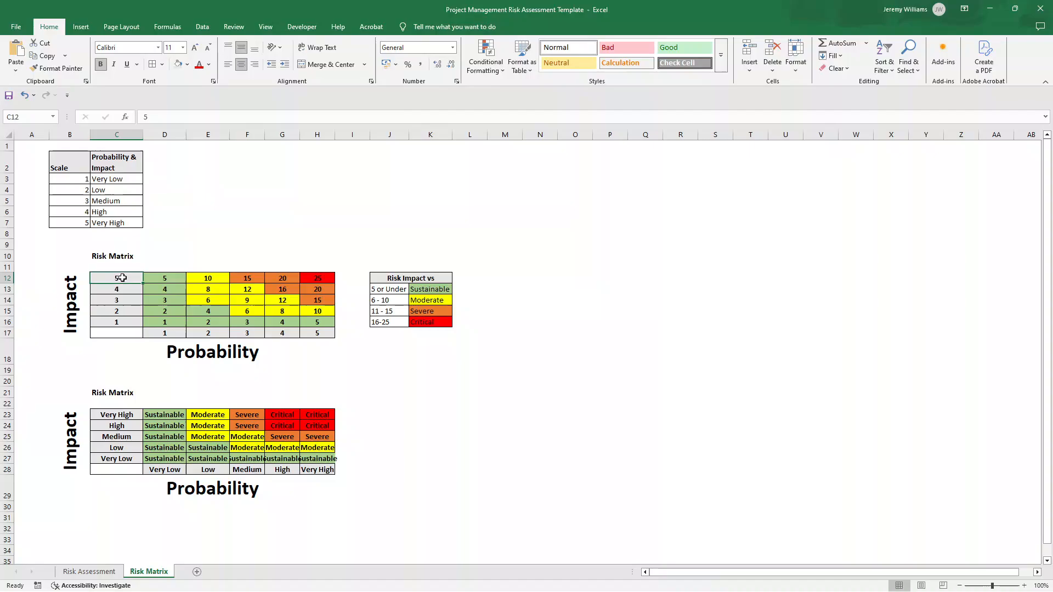
- Go through the Probability values 1 to 5 in D17:H17, and examine the matrix scores in D12:H16
click(164, 335)
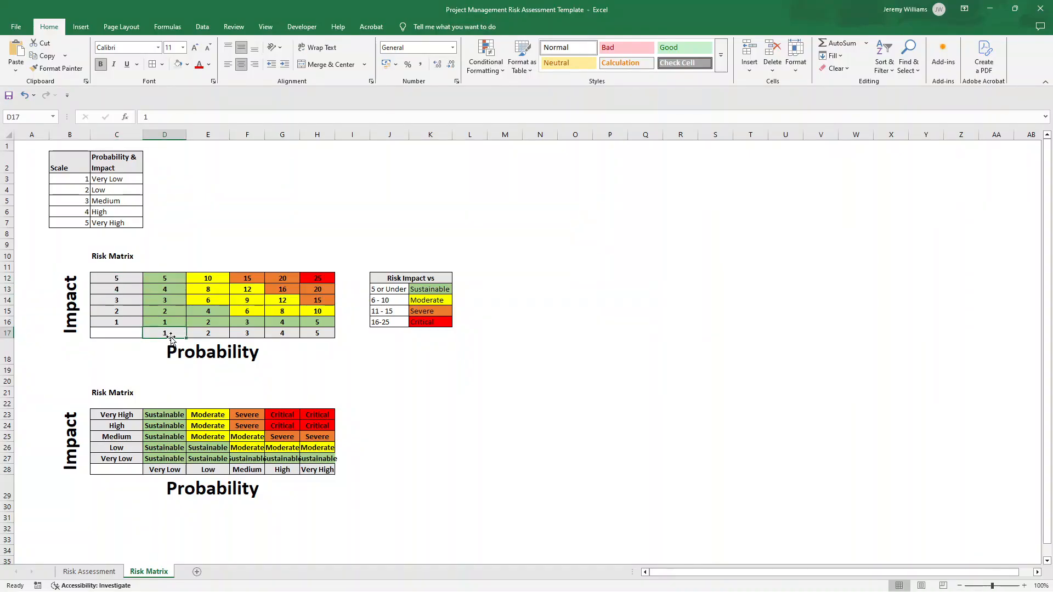
click(207, 333)
click(247, 333)
click(282, 332)
click(317, 333)
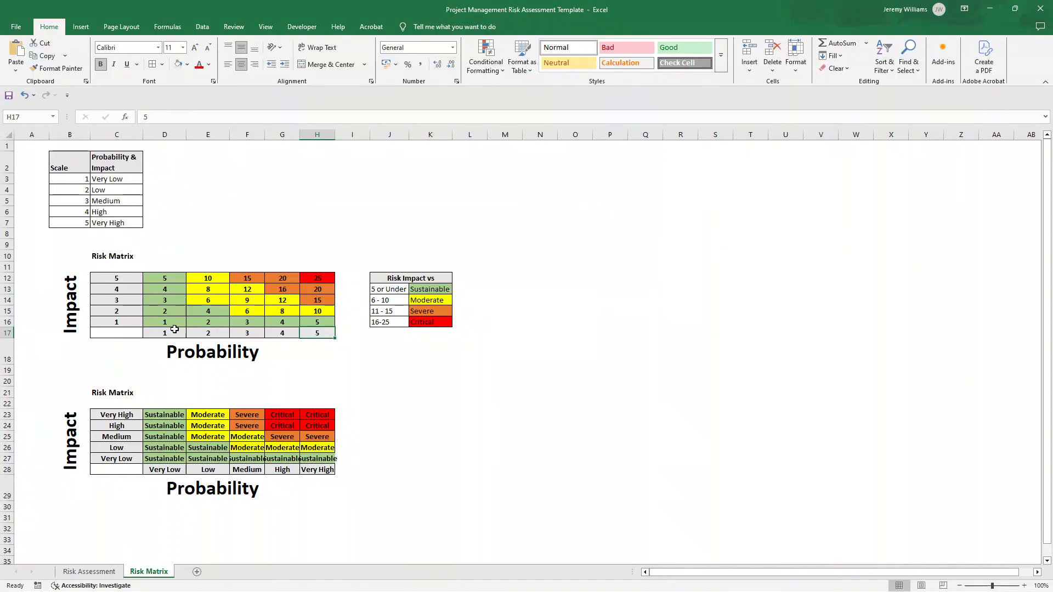
drag(165, 323, 318, 278)
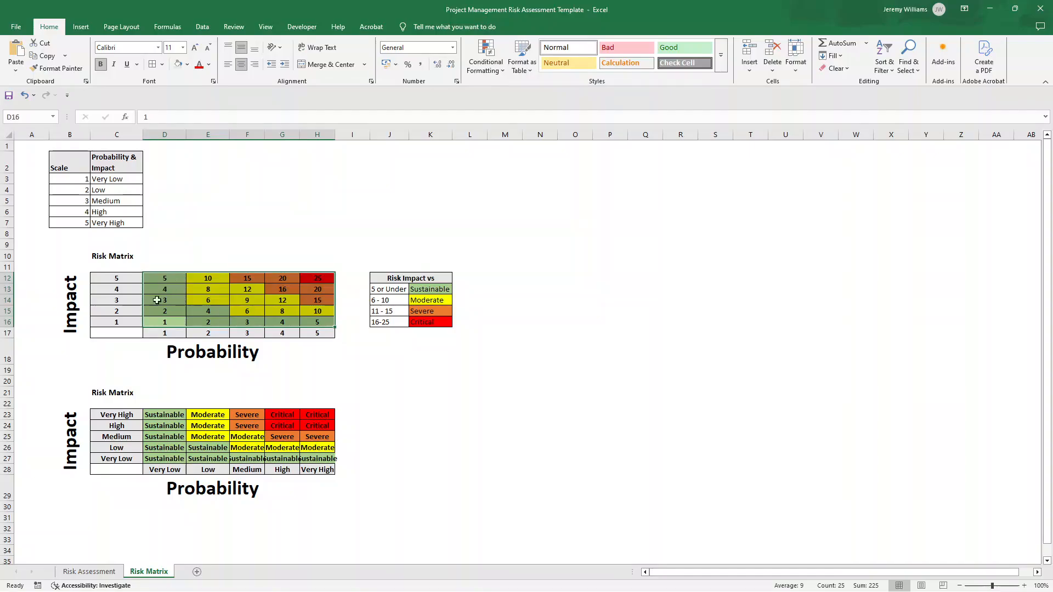
click(156, 324)
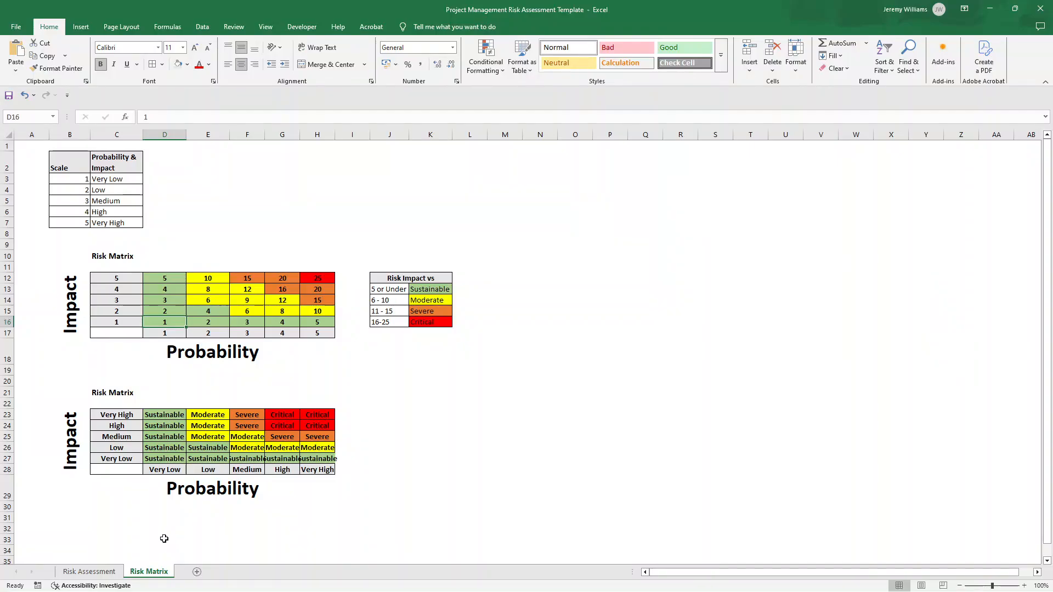
- Select the whole numeric Risk Matrix and compare it with the inherent Risk Rating header on the Risk Assessment sheet
drag(71, 256, 285, 359)
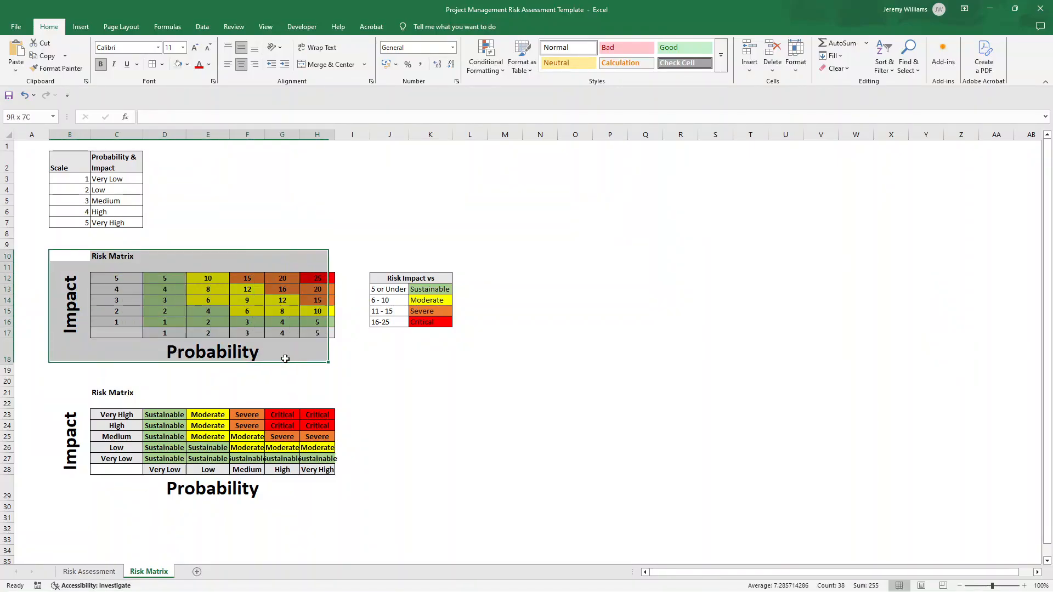
click(86, 571)
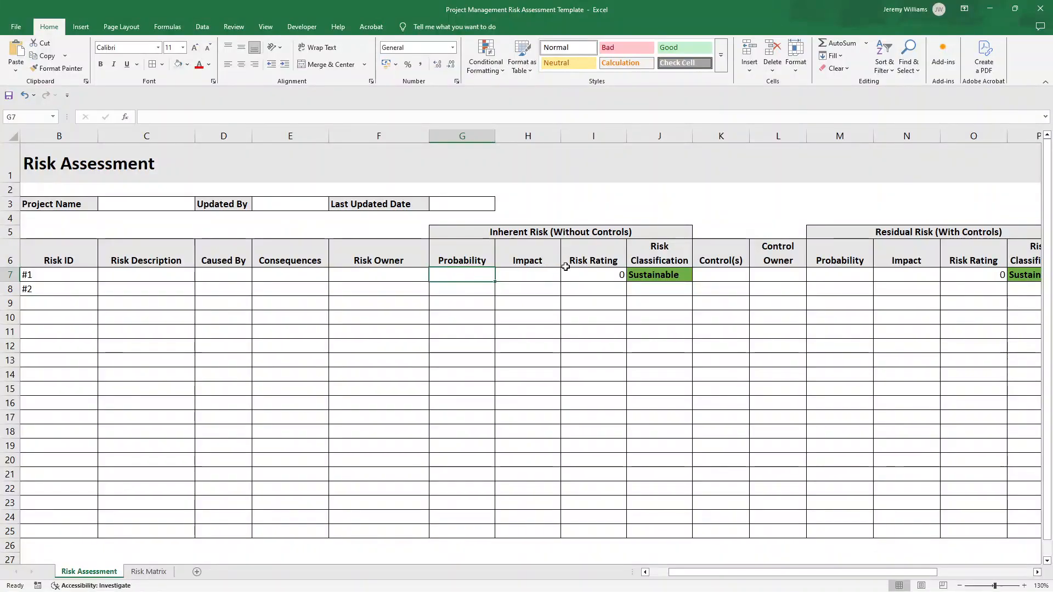
click(588, 251)
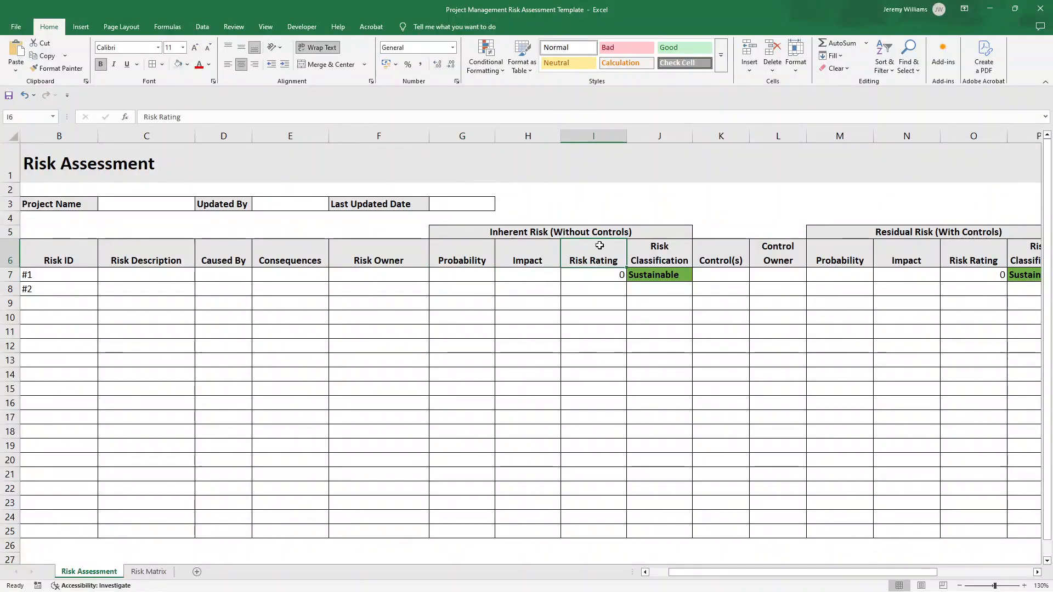
- Return to the Risk Matrix sheet and examine individual scores in rows 12 and 13 of the numeric matrix
click(166, 573)
click(180, 279)
click(212, 279)
click(175, 289)
click(209, 289)
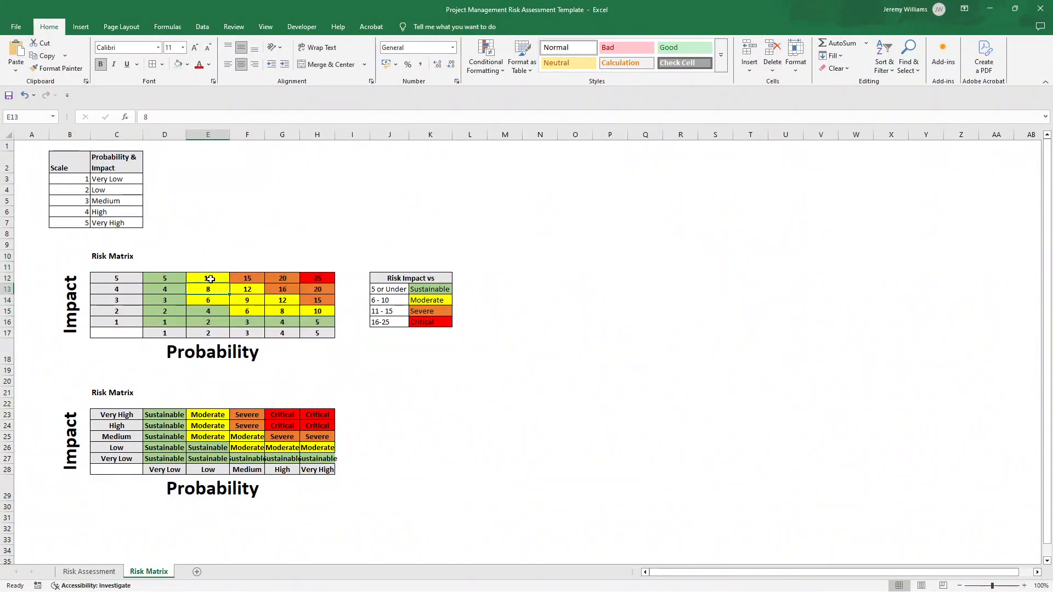
click(210, 279)
key(Right)
key(Right)
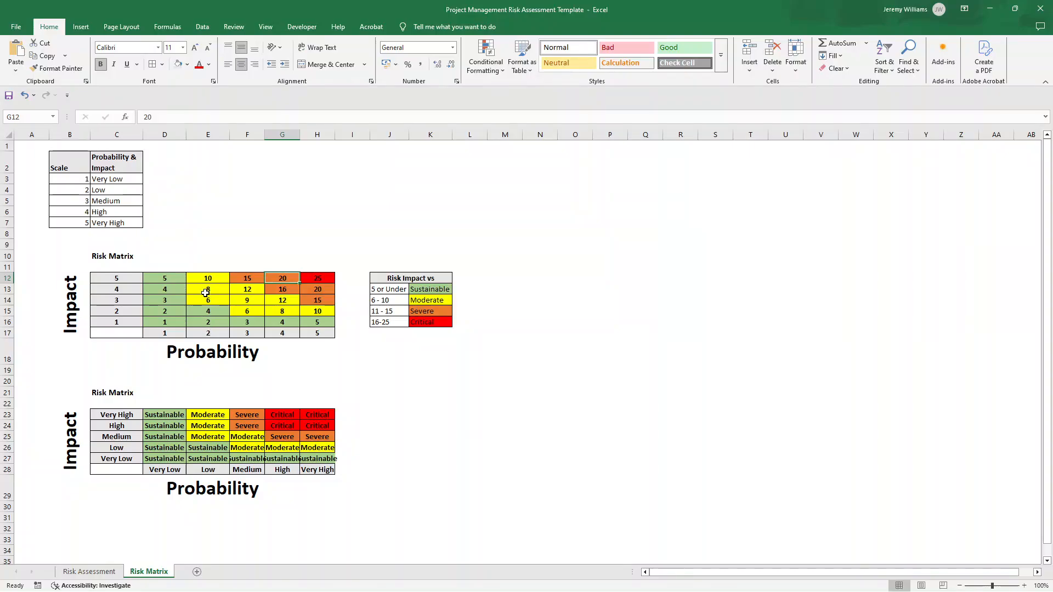
- Trace how Impact 5 and Probability 2 lead to the score in E12, and select the whole numeric matrix B10:H18
click(69, 289)
click(222, 353)
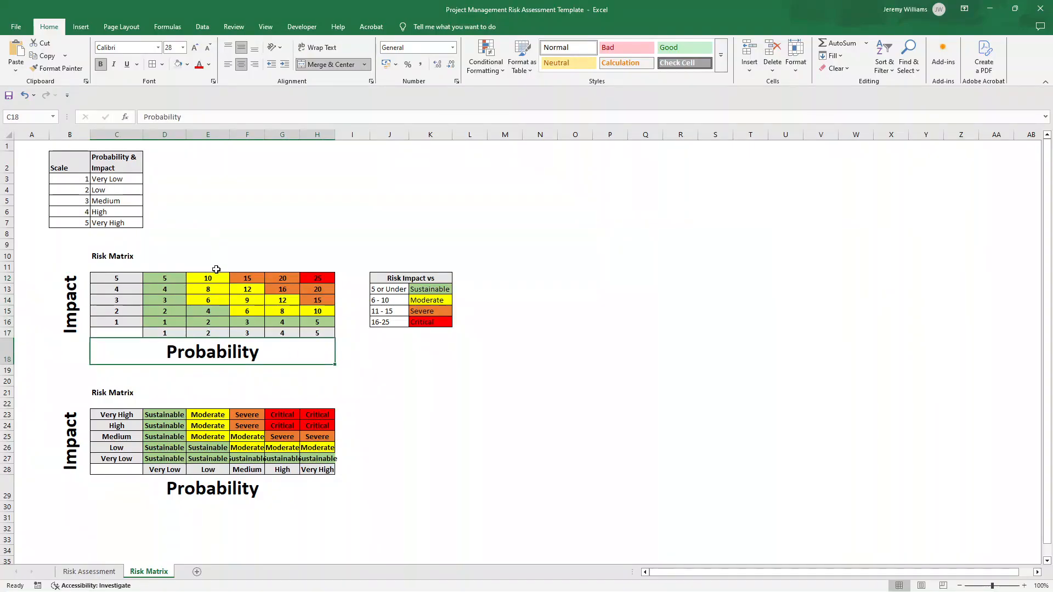
click(125, 282)
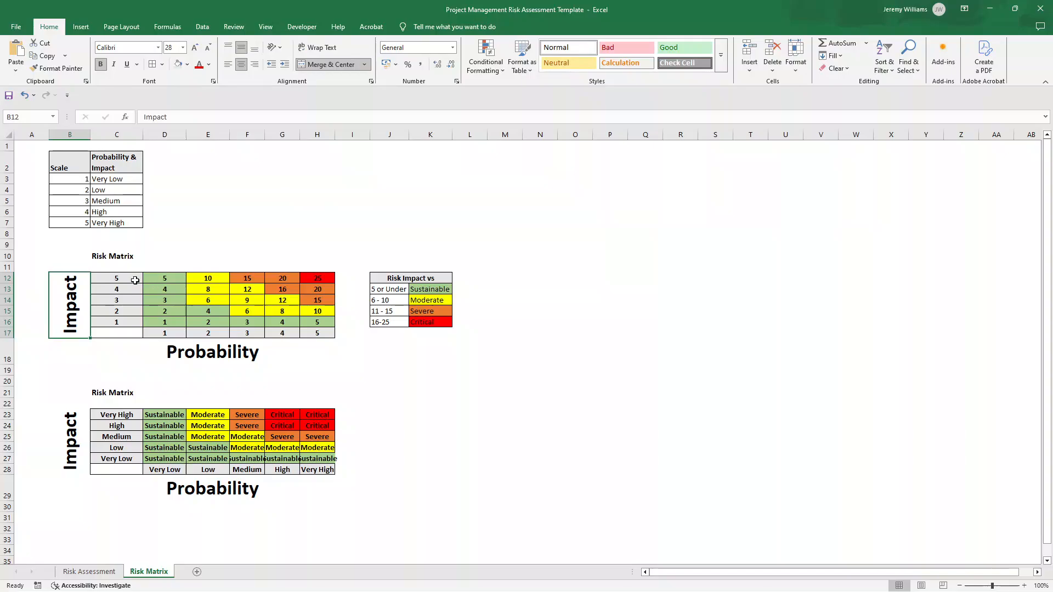
click(208, 278)
click(214, 356)
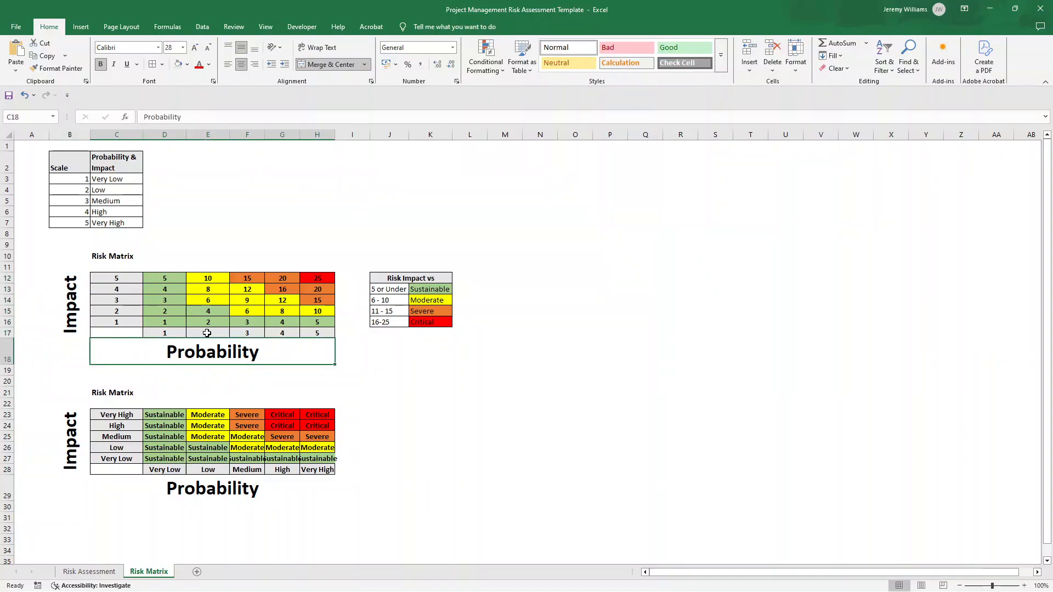
click(207, 334)
click(208, 279)
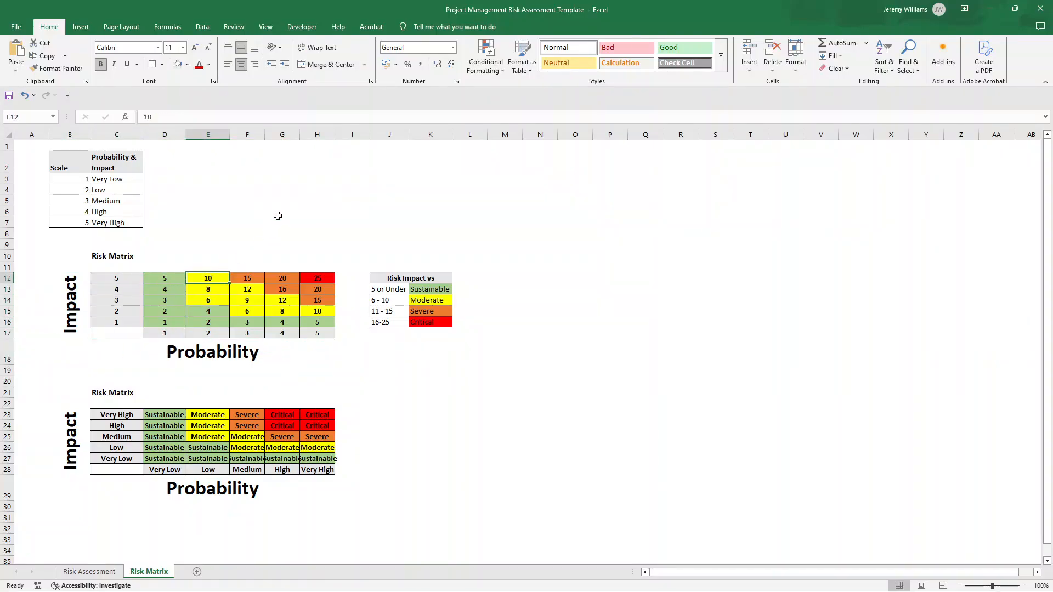
drag(68, 261, 270, 343)
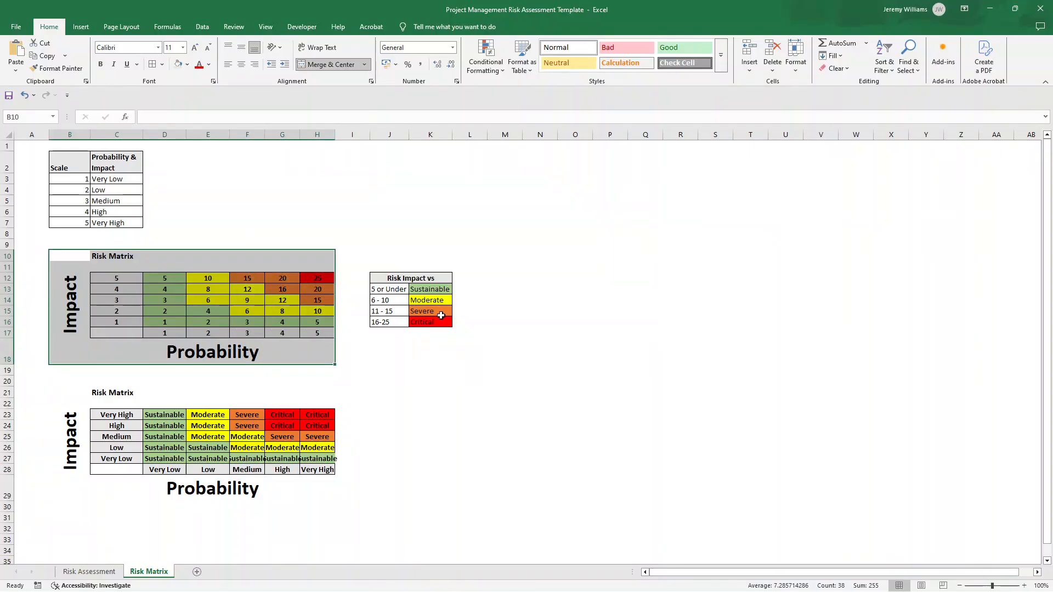
- Increase the height of row 12 so the full Risk Impact vs Probability header fits
click(477, 340)
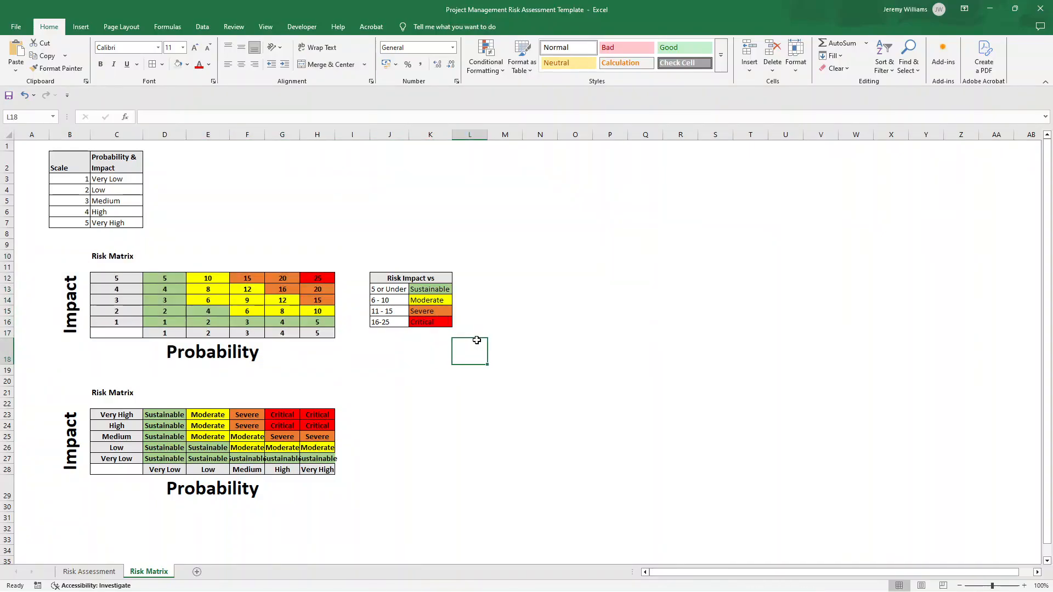
click(401, 278)
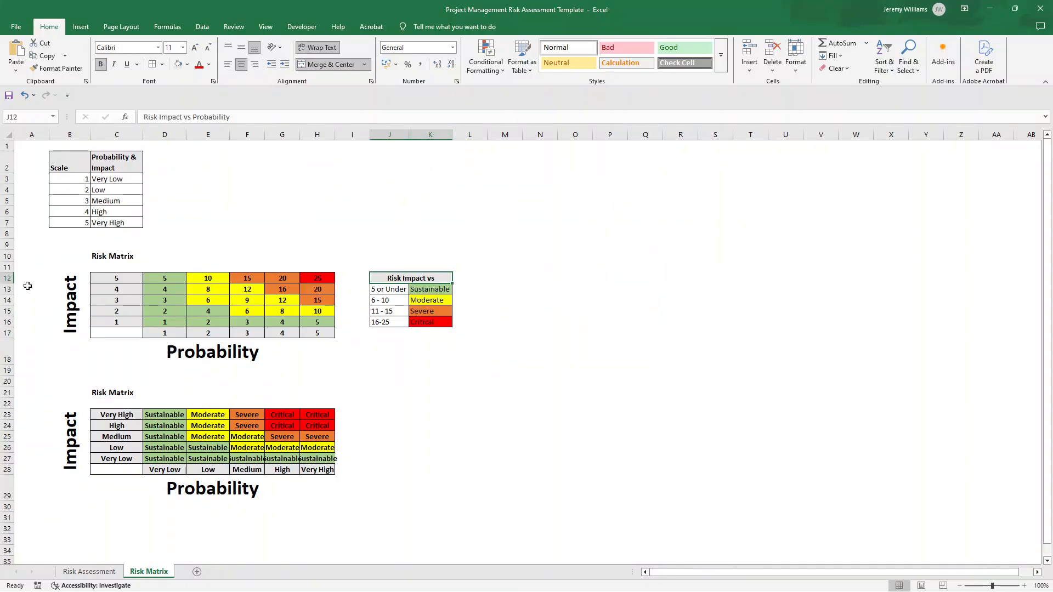
drag(11, 284, 16, 294)
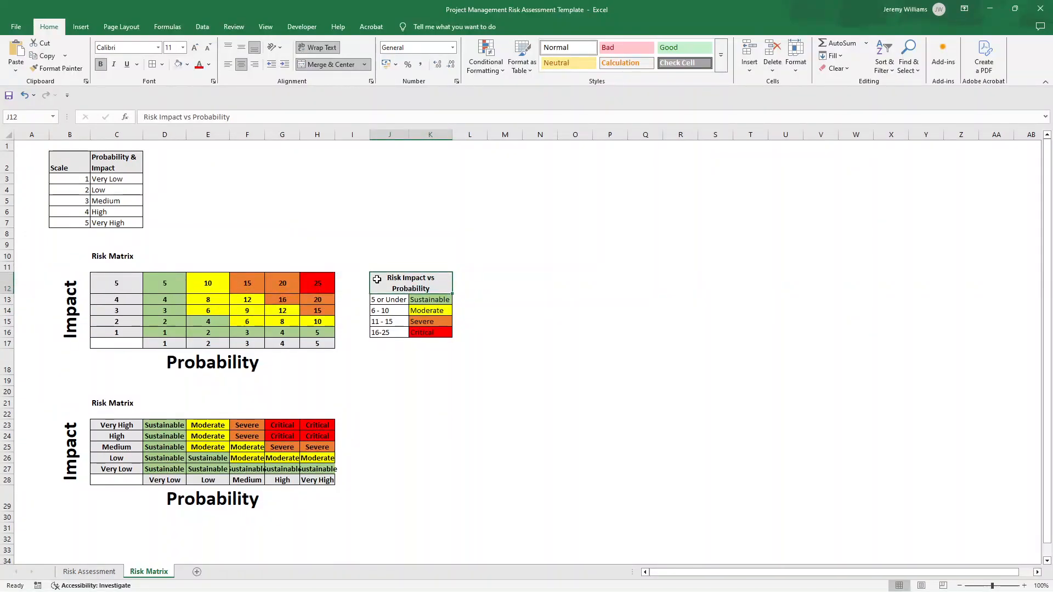
- Examine each score range and its classification in the Risk Impact vs Probability table, from 5 or Under through 16-25
drag(429, 333, 383, 278)
click(486, 282)
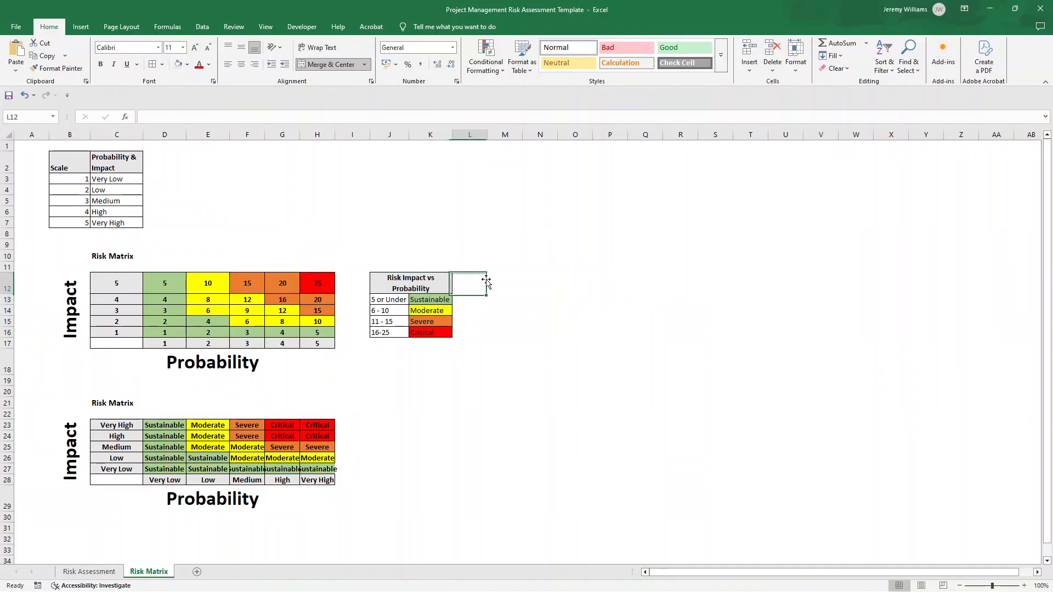
click(399, 280)
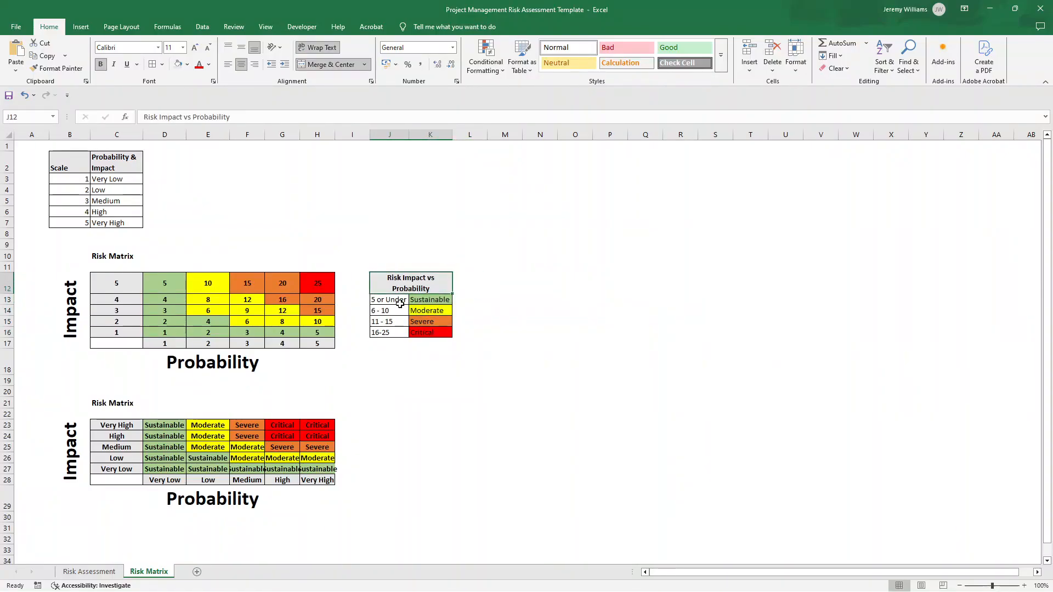
click(396, 302)
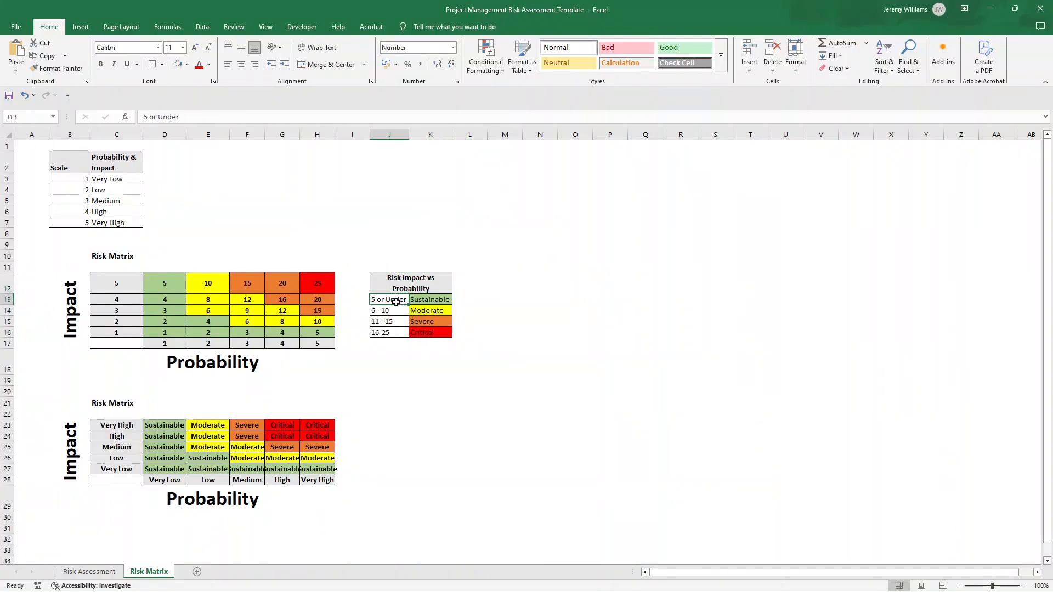
click(418, 301)
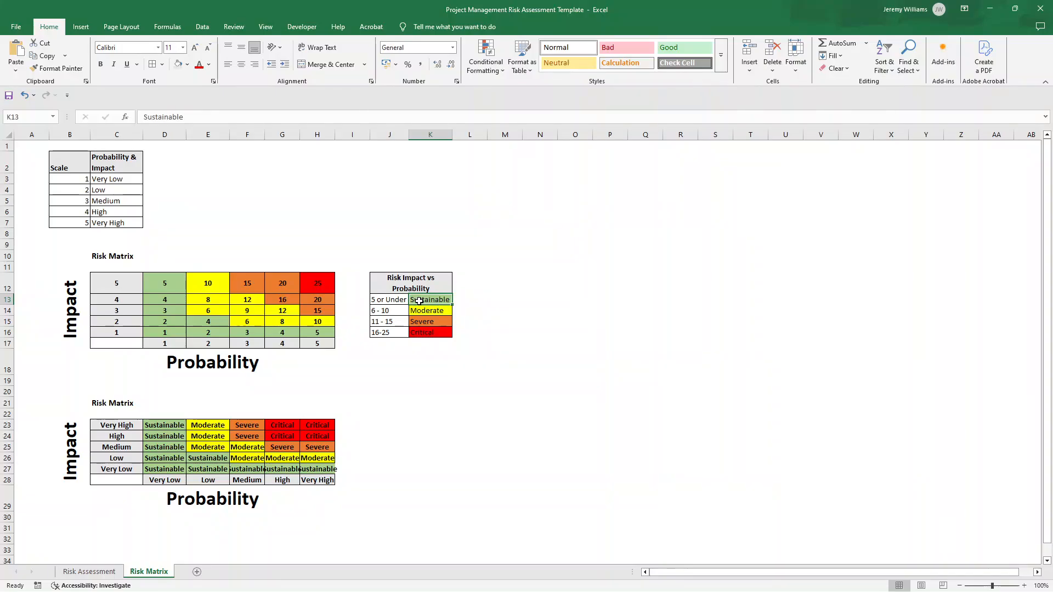
click(395, 311)
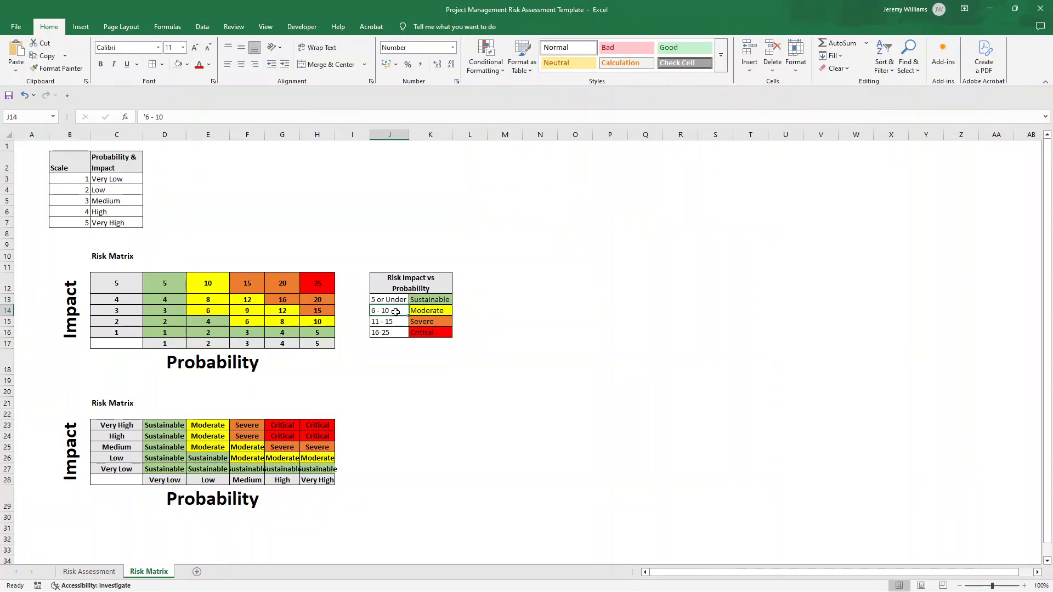
drag(396, 311, 428, 311)
click(394, 323)
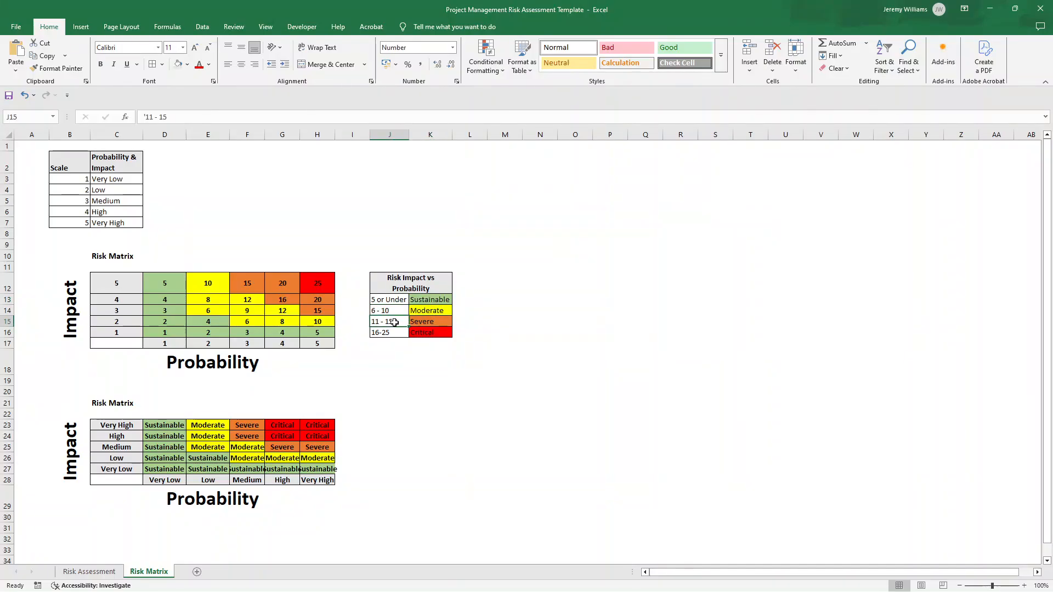
click(420, 322)
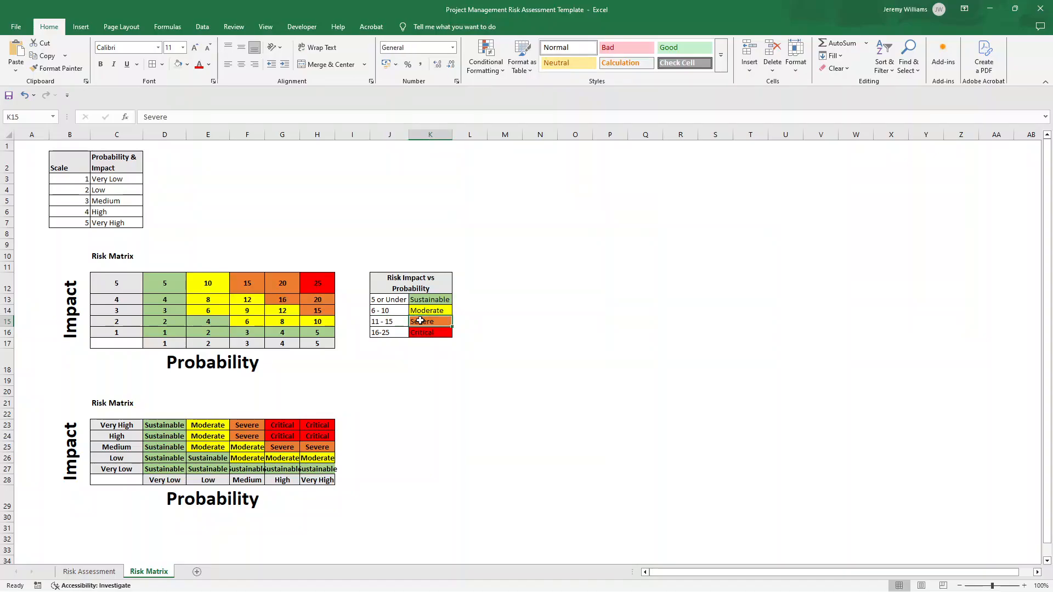
click(388, 333)
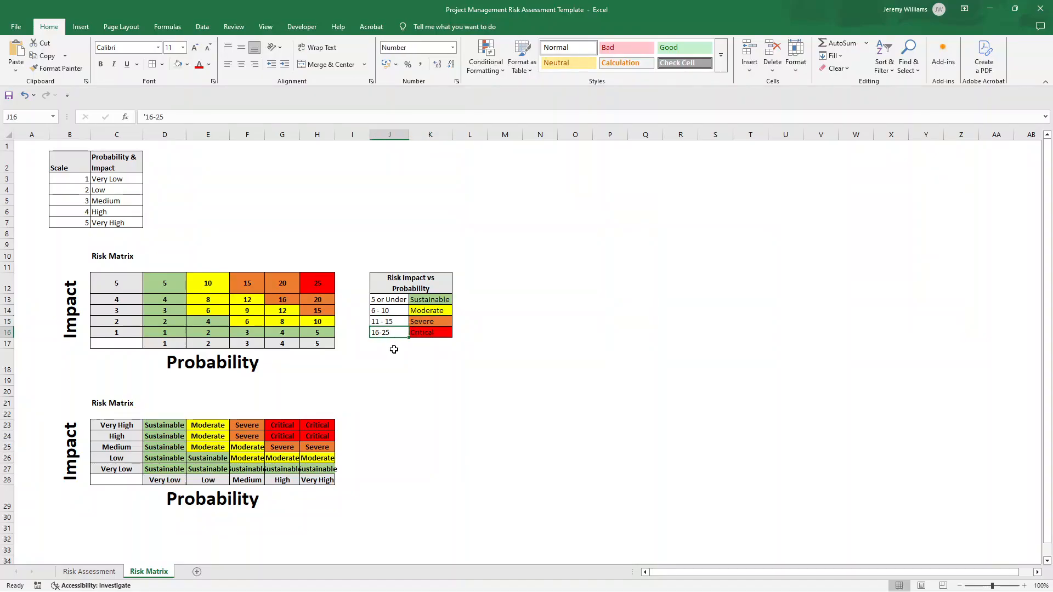
click(422, 332)
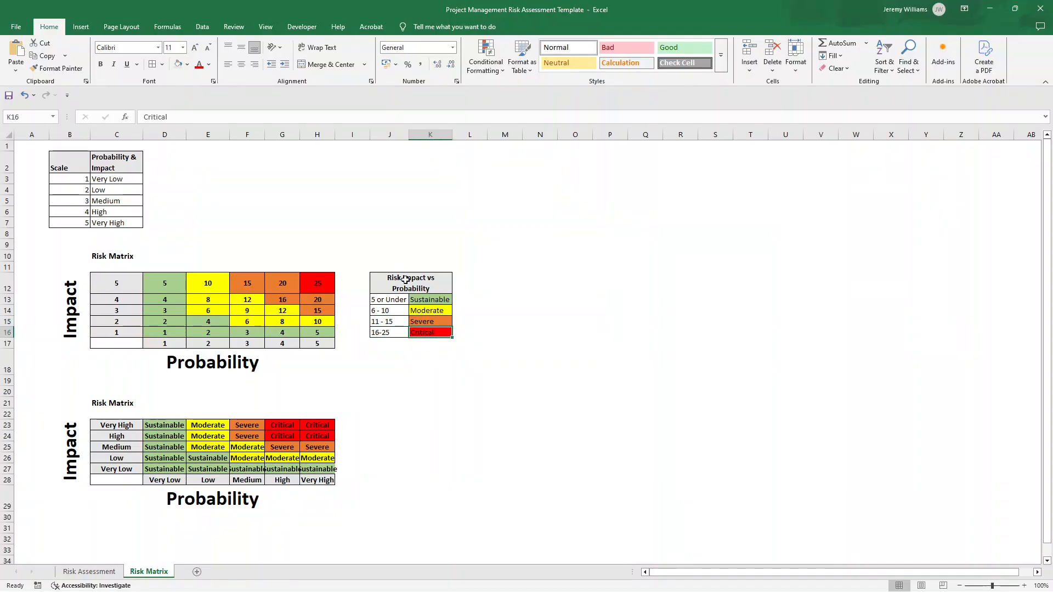
- Review the classification cells K13:K16 and view the fill colour palette for the Severe cell without changing its colour
click(418, 299)
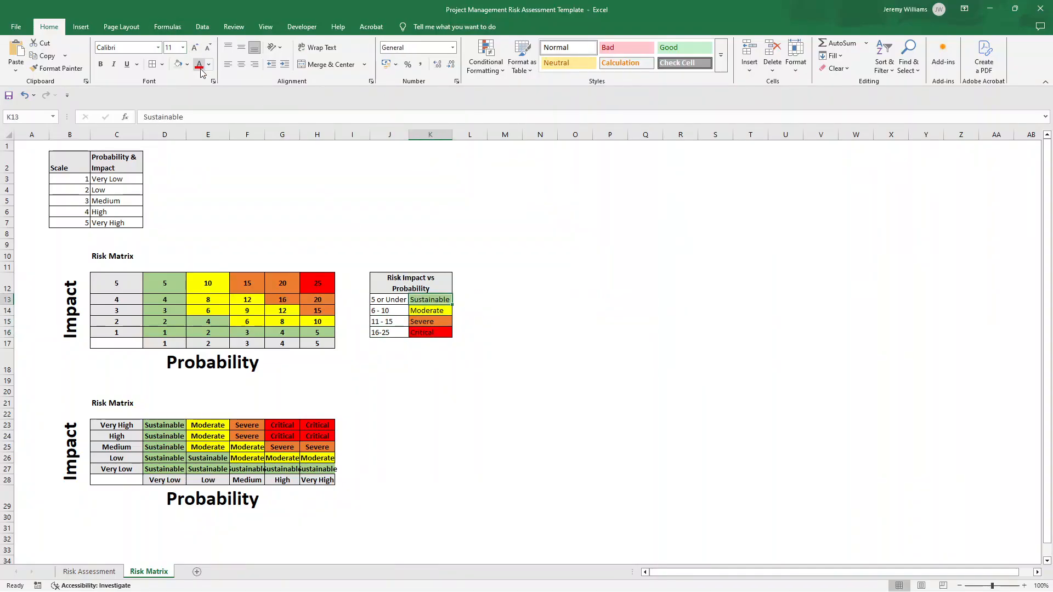
click(427, 310)
click(434, 321)
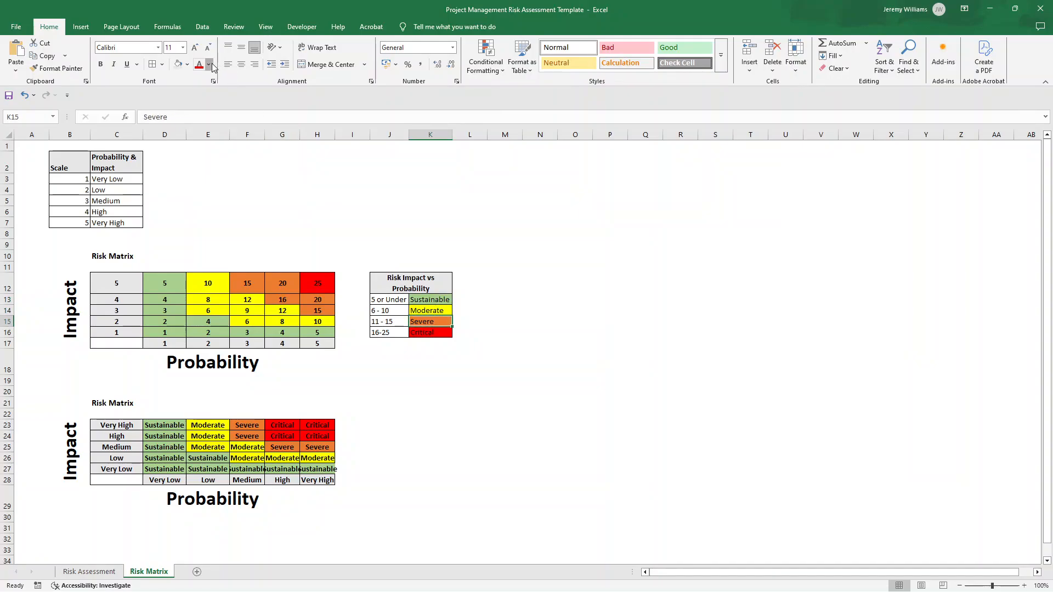
click(210, 65)
click(187, 66)
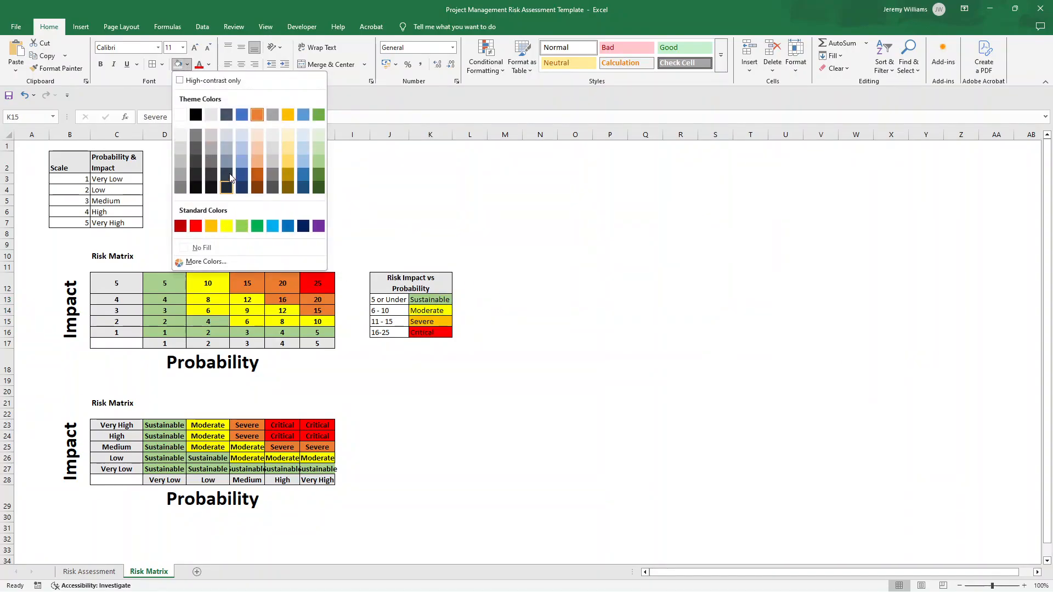
click(510, 301)
click(472, 311)
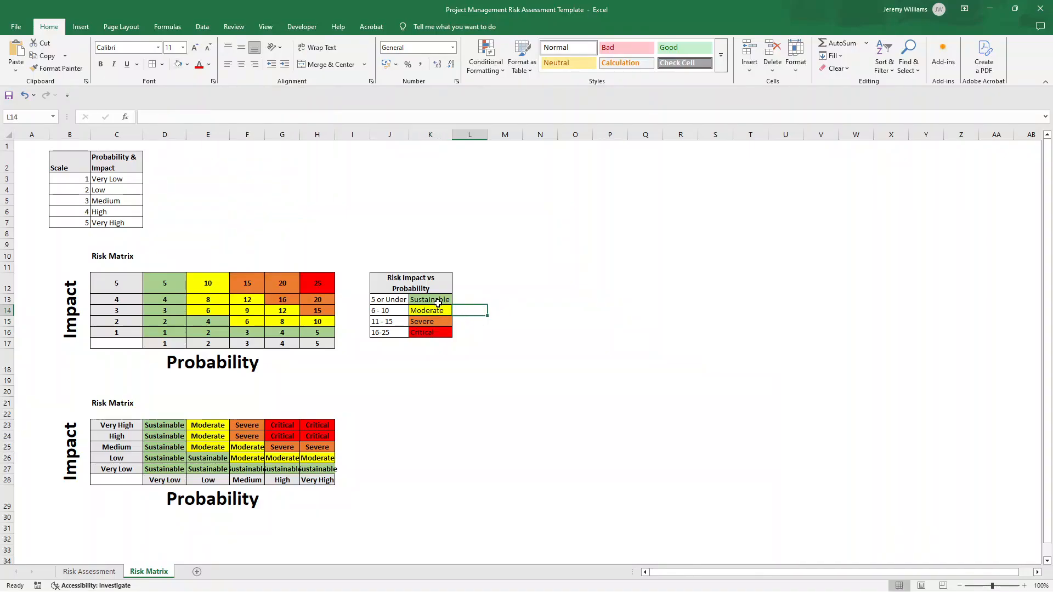
click(439, 302)
click(427, 333)
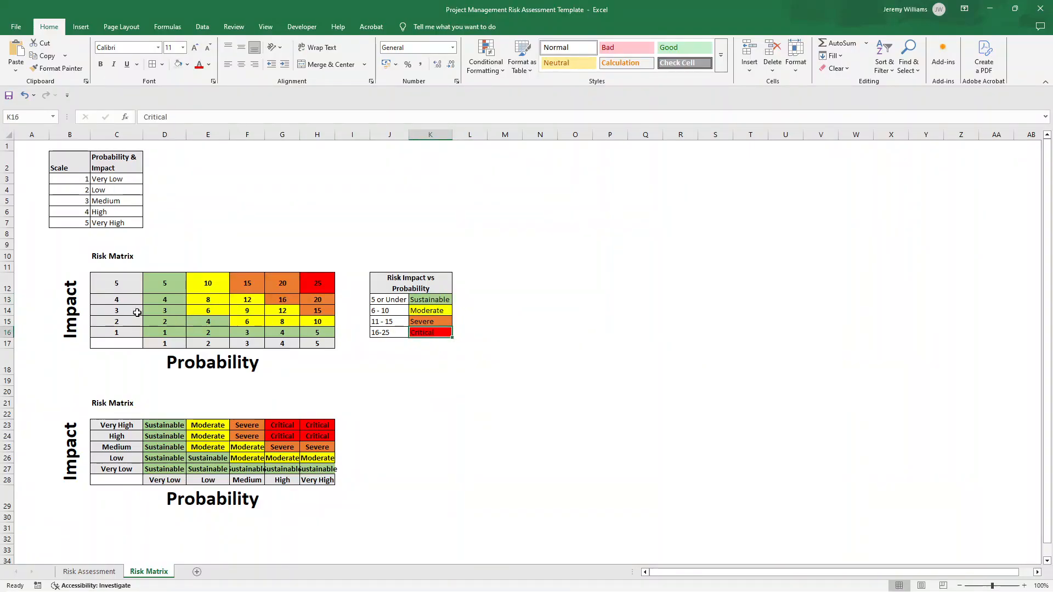
- Compare individual numeric matrix scores in columns D, E and G with the ranges and classifications in J13:K16
drag(81, 272, 227, 331)
click(428, 334)
click(218, 286)
key(Down)
key(Down)
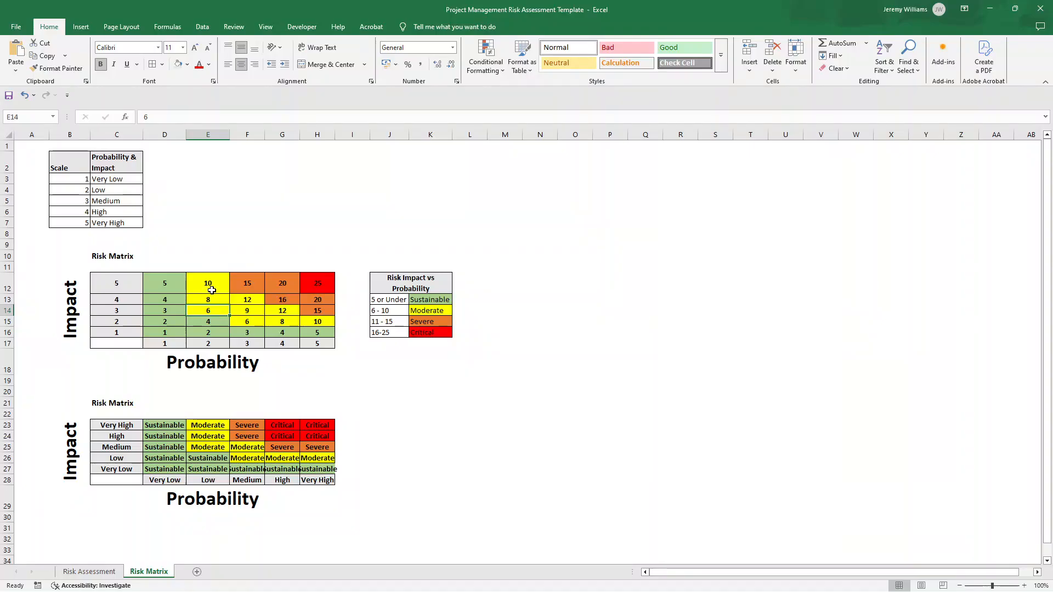
drag(395, 290, 431, 331)
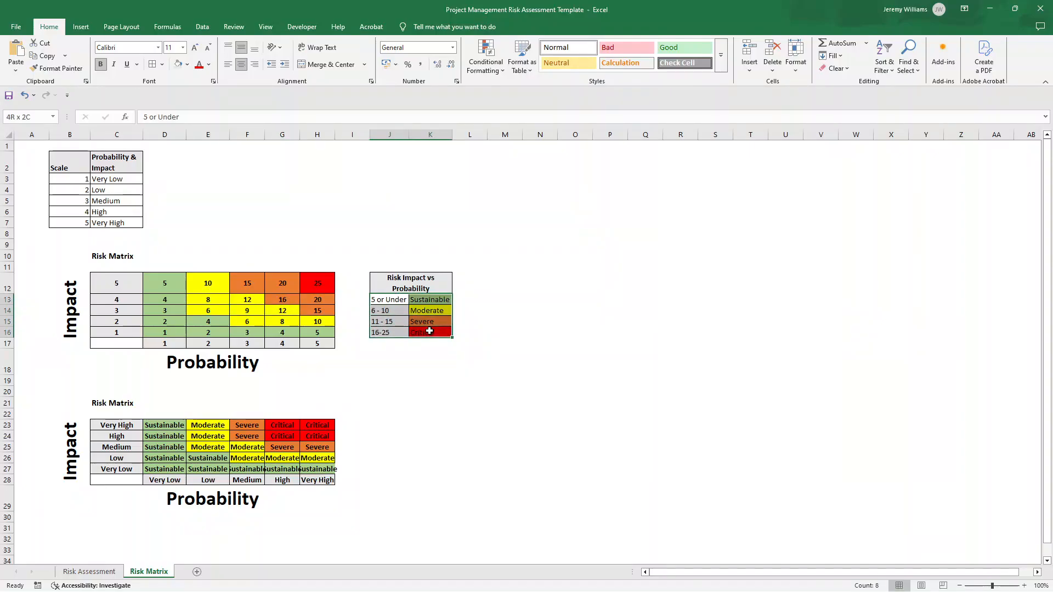
click(185, 286)
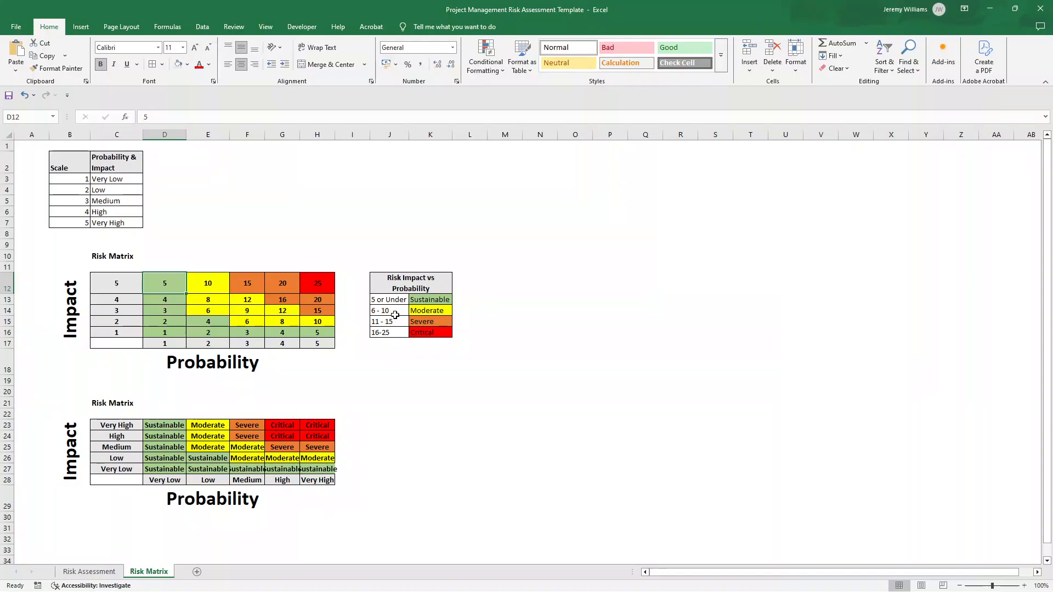
click(287, 300)
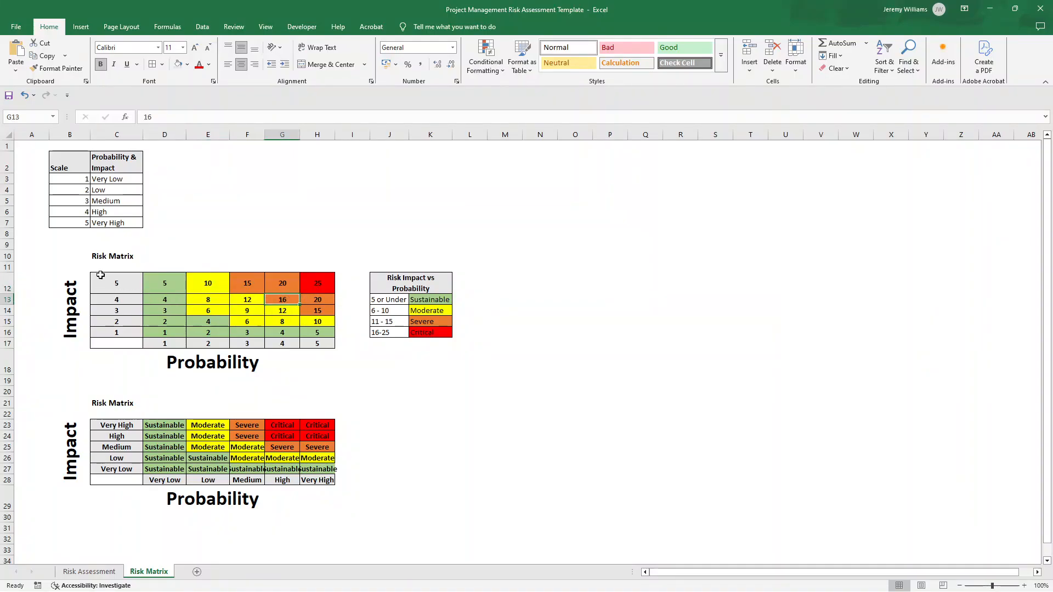
- Select the numeric Risk Matrix as a block and compare it with the Sustainable classification in K13
drag(85, 277, 294, 325)
drag(82, 257, 329, 370)
click(415, 302)
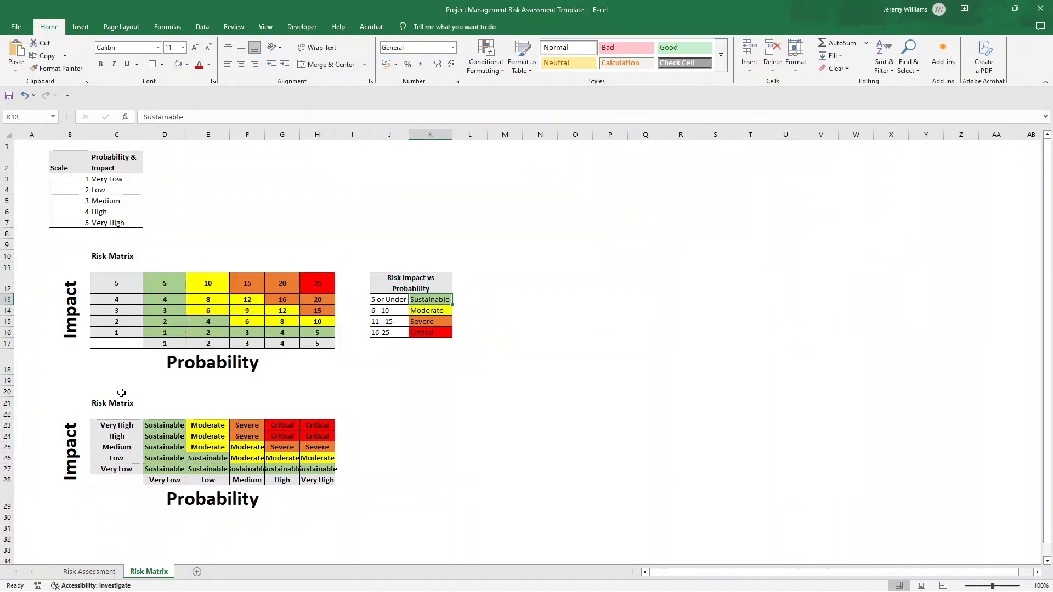
drag(111, 289, 255, 344)
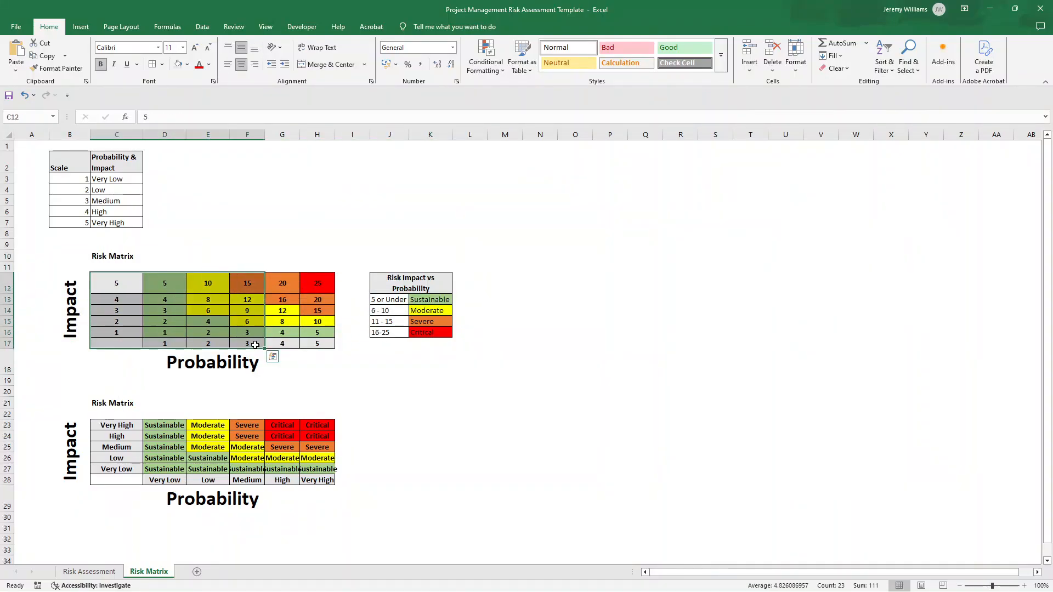
- Examine the text-based Risk Matrix in rows 23 to 28, covering its Impact labels, Probability labels and the Sustainable, Moderate and Critical areas
drag(131, 426, 133, 470)
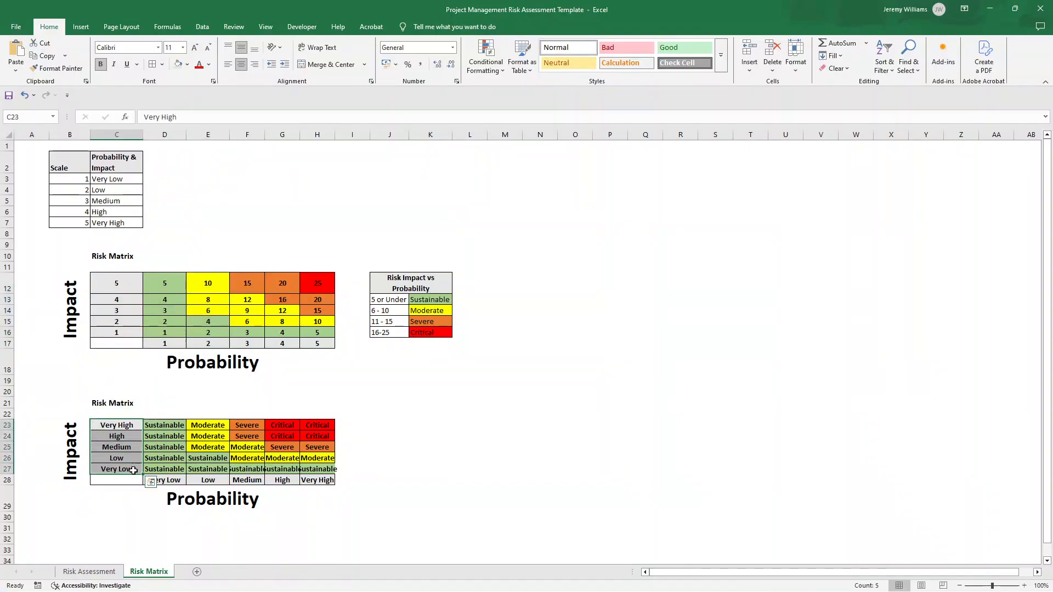
click(179, 481)
drag(167, 424, 177, 468)
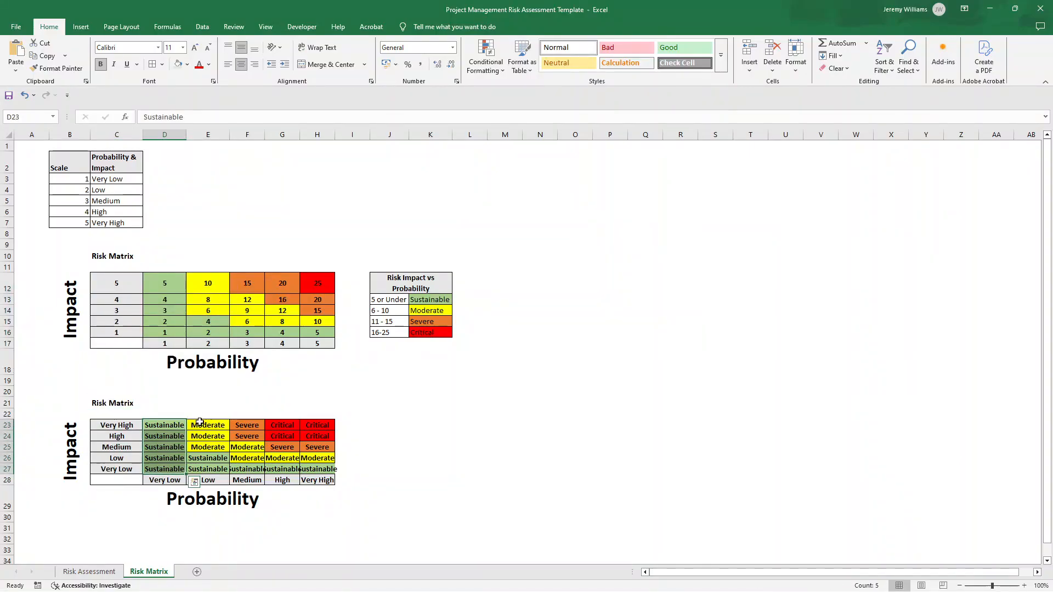
drag(200, 425, 247, 447)
drag(317, 426, 317, 442)
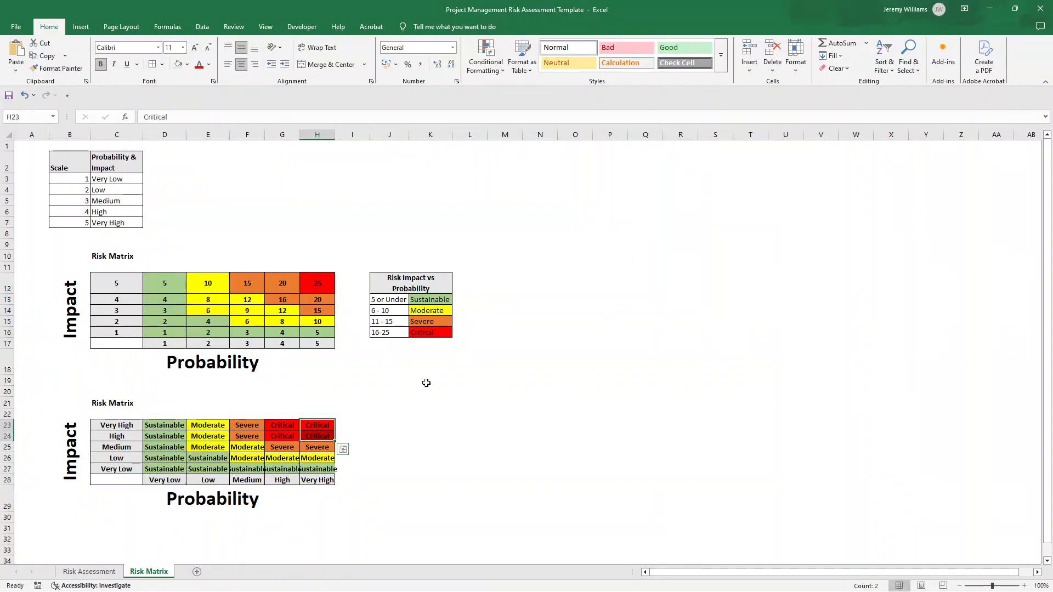
click(426, 384)
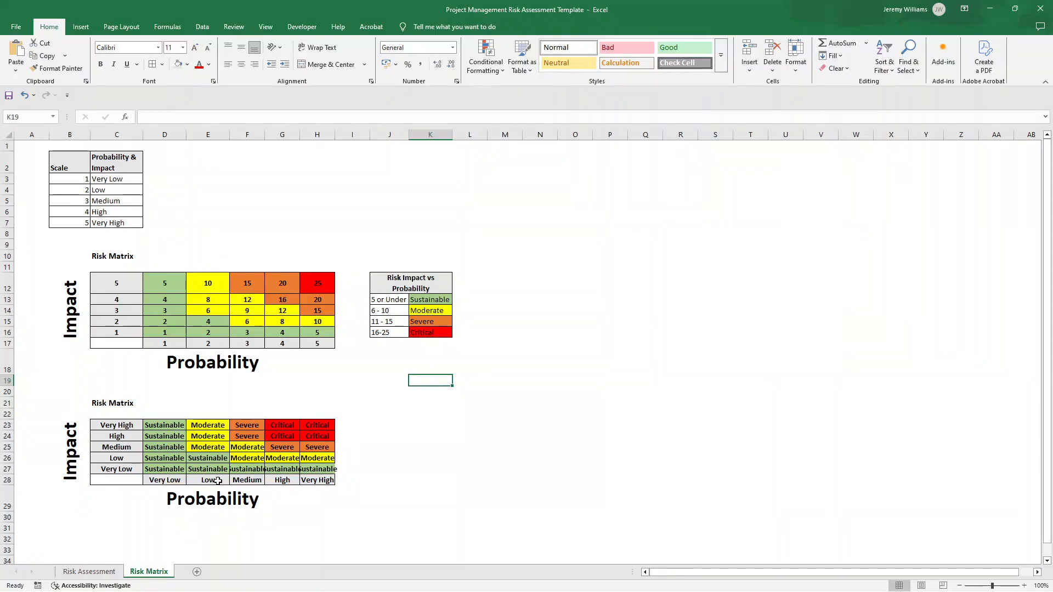
- On the Risk Assessment sheet, begin a List data validation for the inherent risk Probability cells G7:G25
click(108, 573)
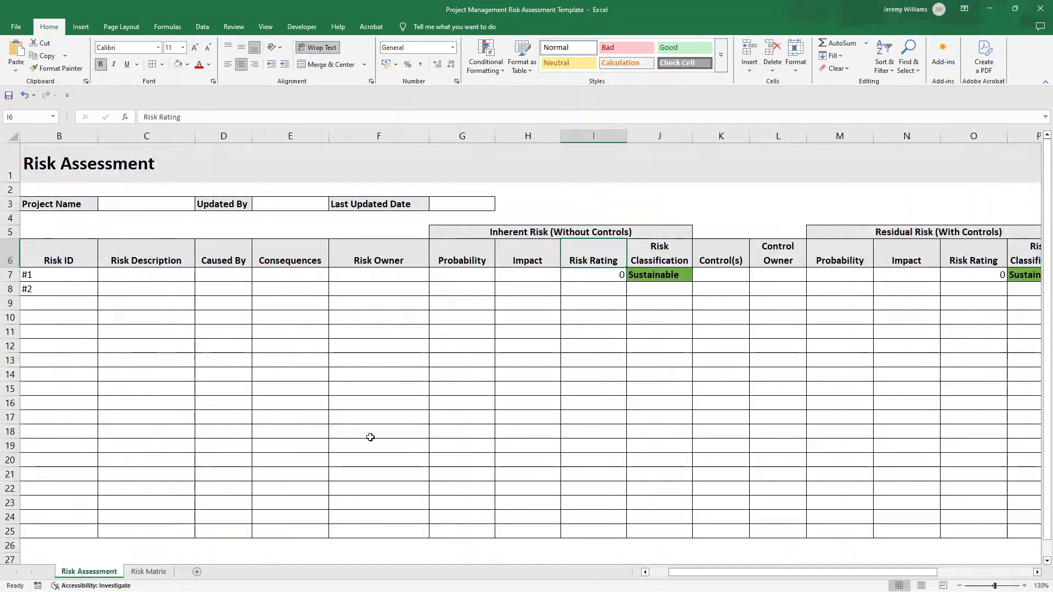
click(482, 285)
click(476, 278)
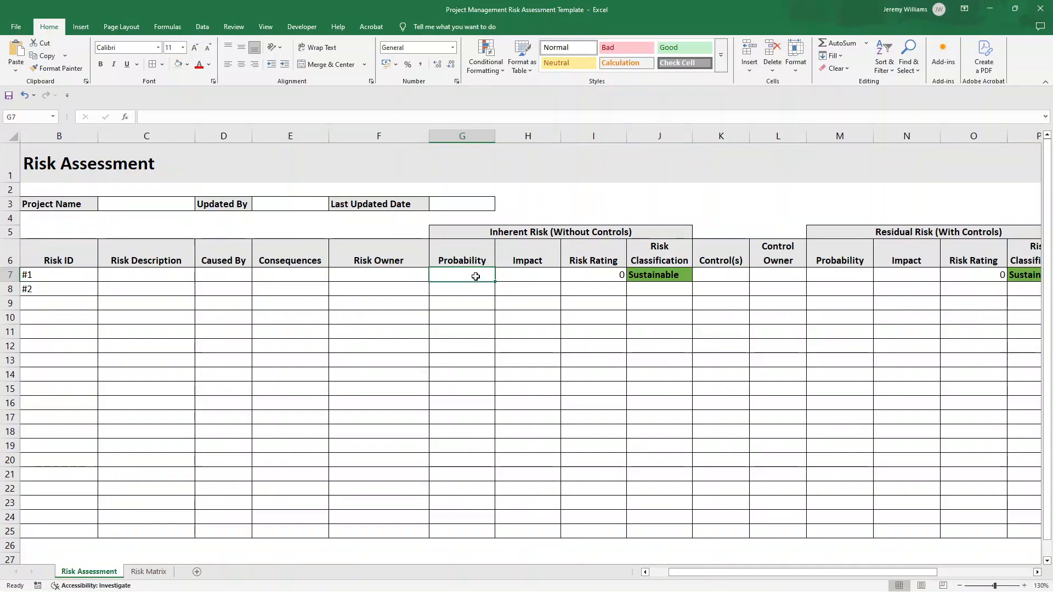
mouse_move(475, 276)
mouse_down()
mouse_move(492, 512)
mouse_move(478, 526)
mouse_up()
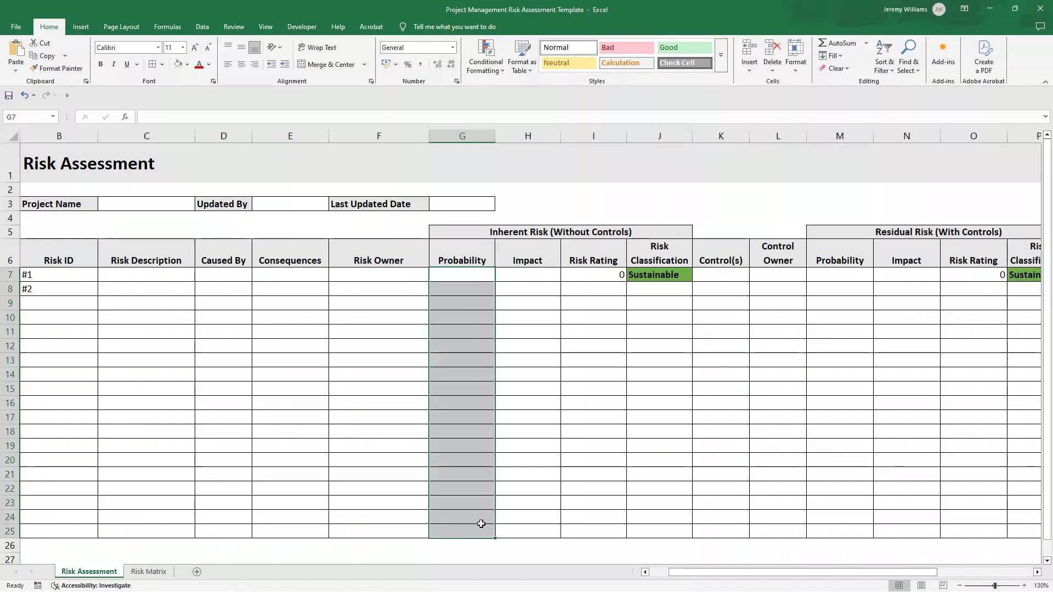
click(203, 28)
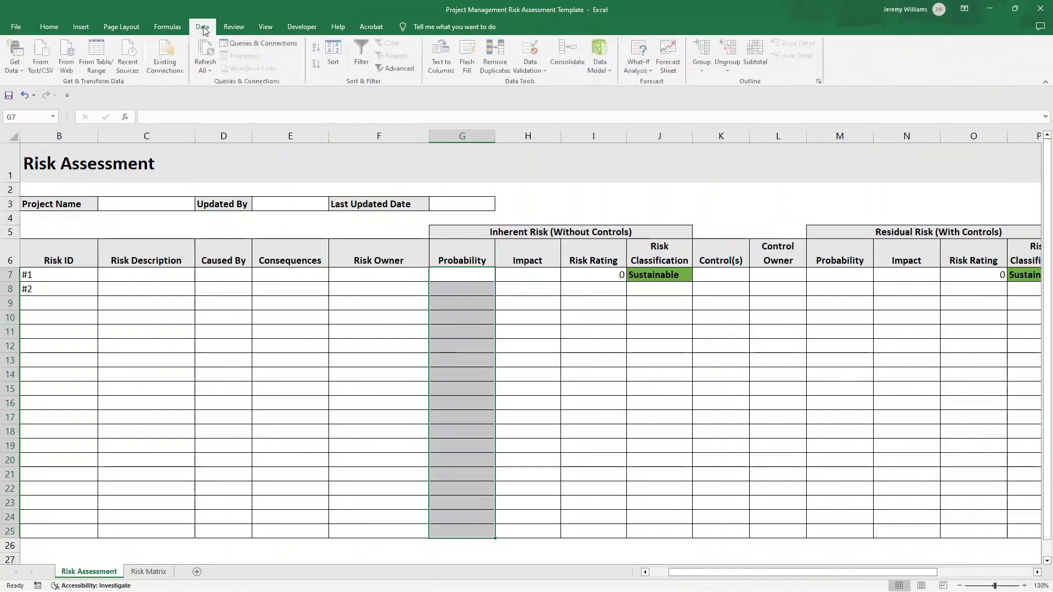
click(546, 71)
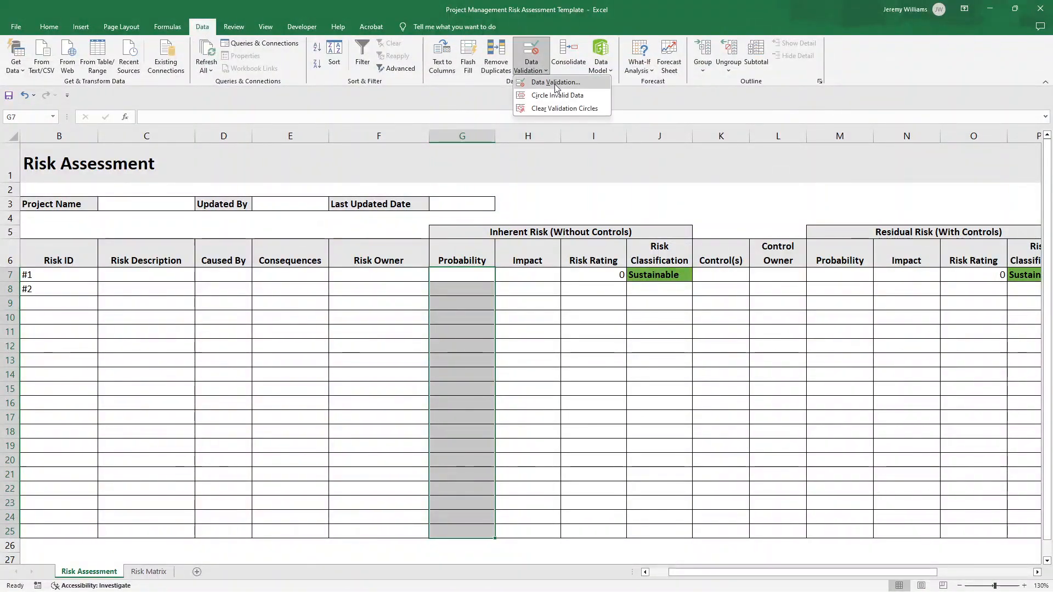
click(555, 82)
click(788, 163)
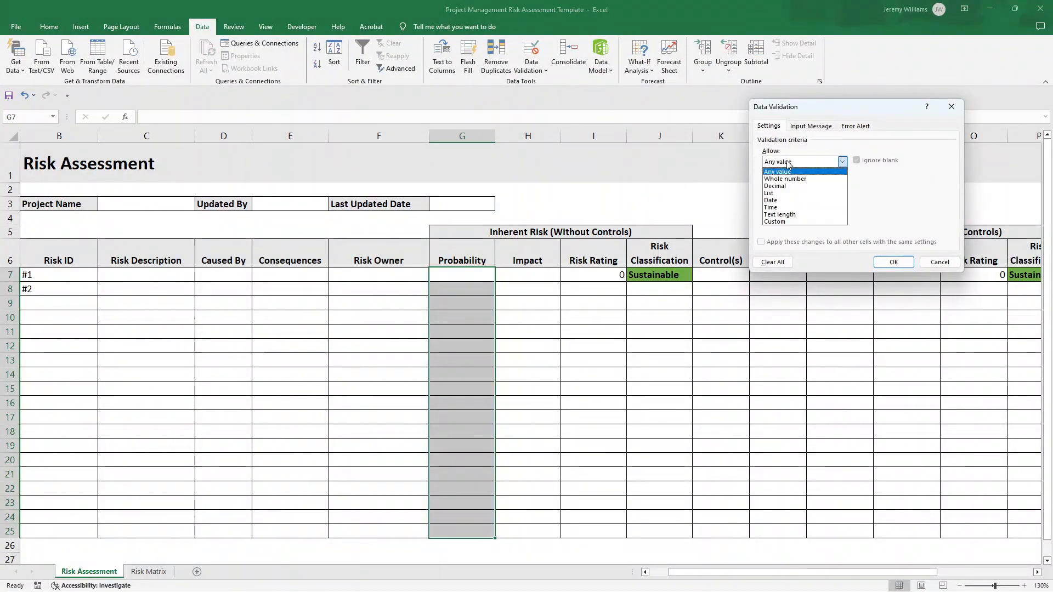
click(784, 195)
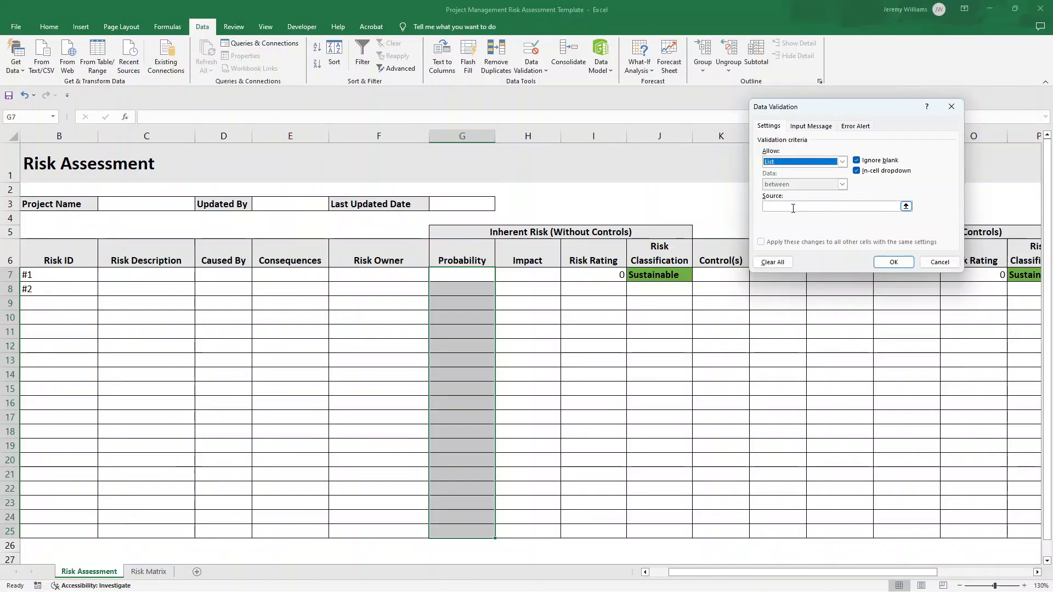
- Use scale values B3:B7 on the Risk Matrix sheet as the list source, apply the validation and check the Probability cells
click(792, 206)
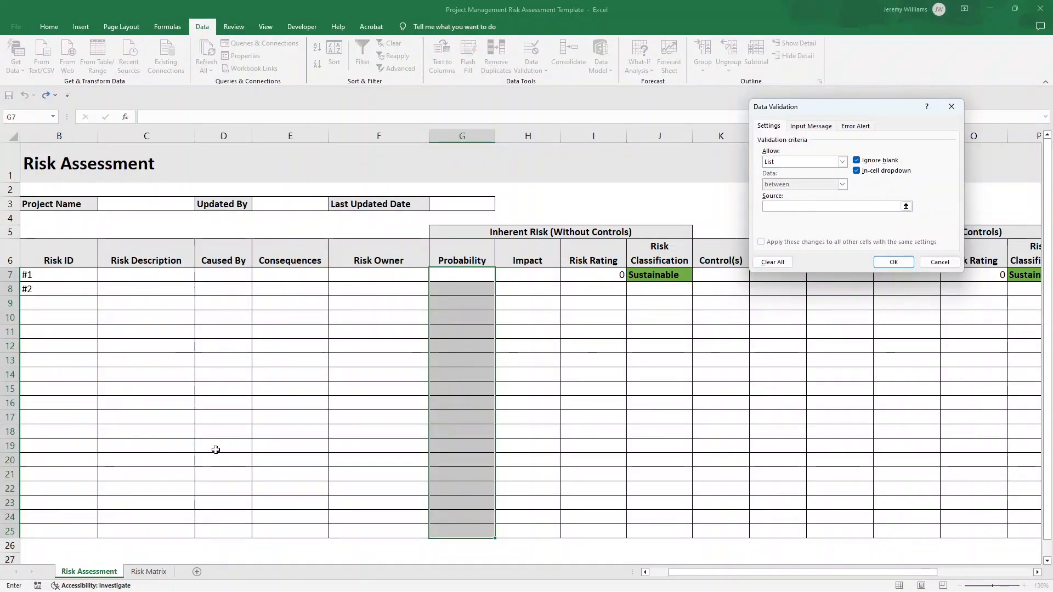
click(152, 572)
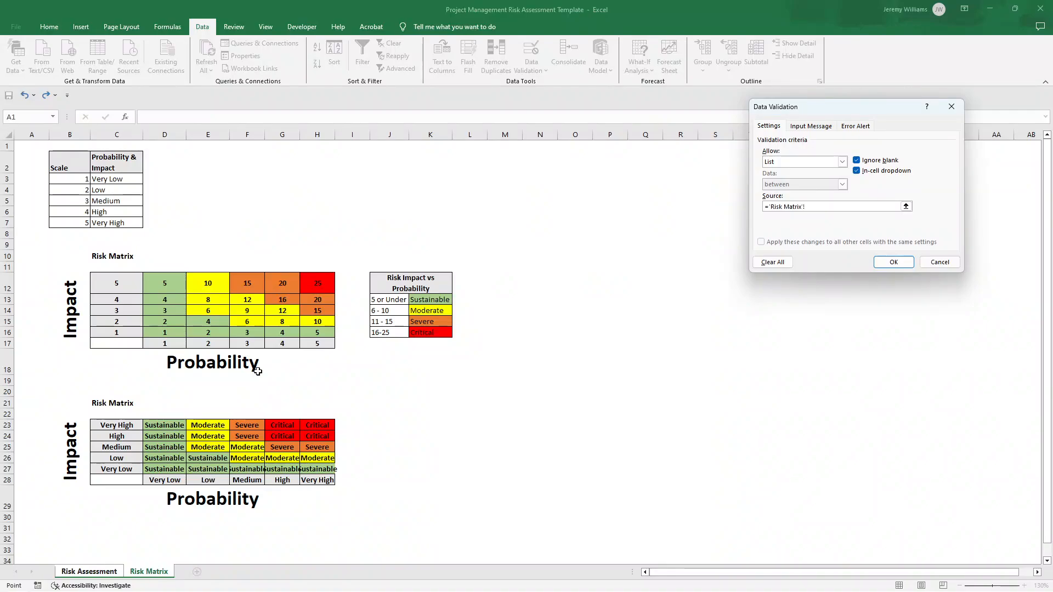
click(85, 179)
drag(84, 179, 85, 222)
click(900, 262)
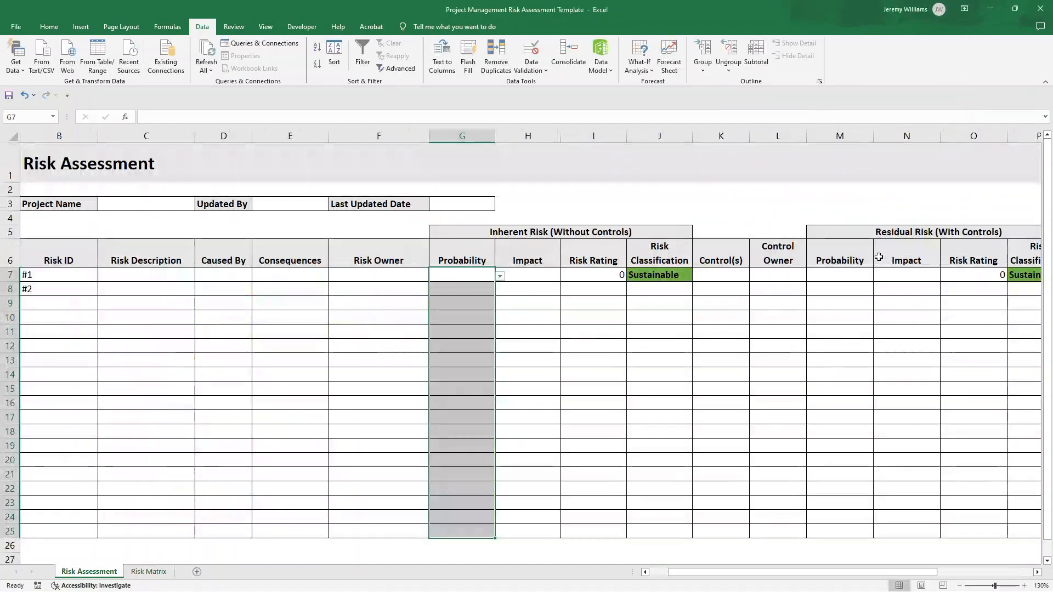
click(465, 276)
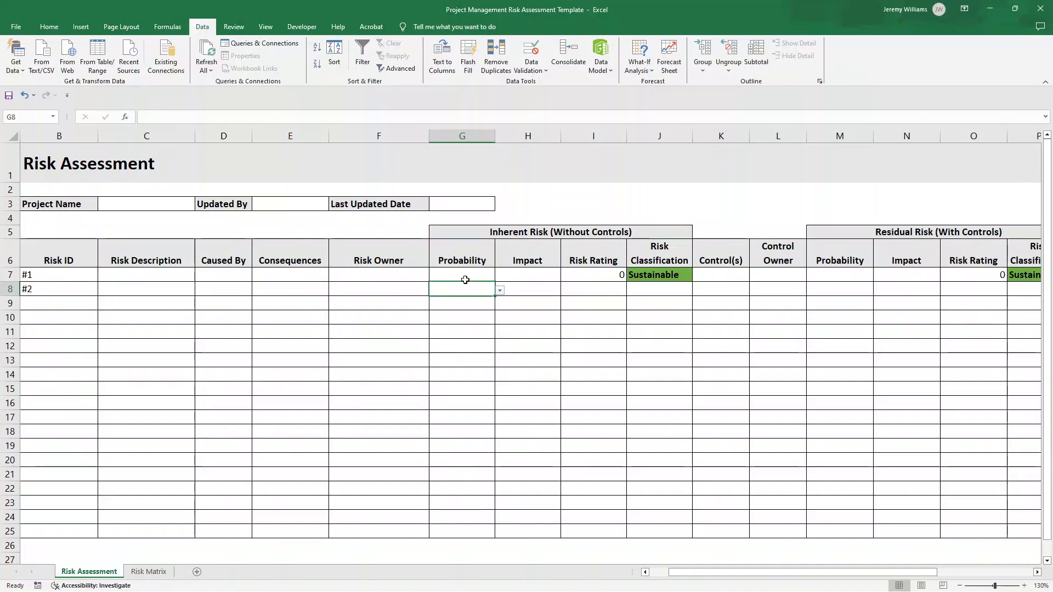
- Check the rating dropdown lists in inherent risk Probability cells G8 and G7
click(479, 289)
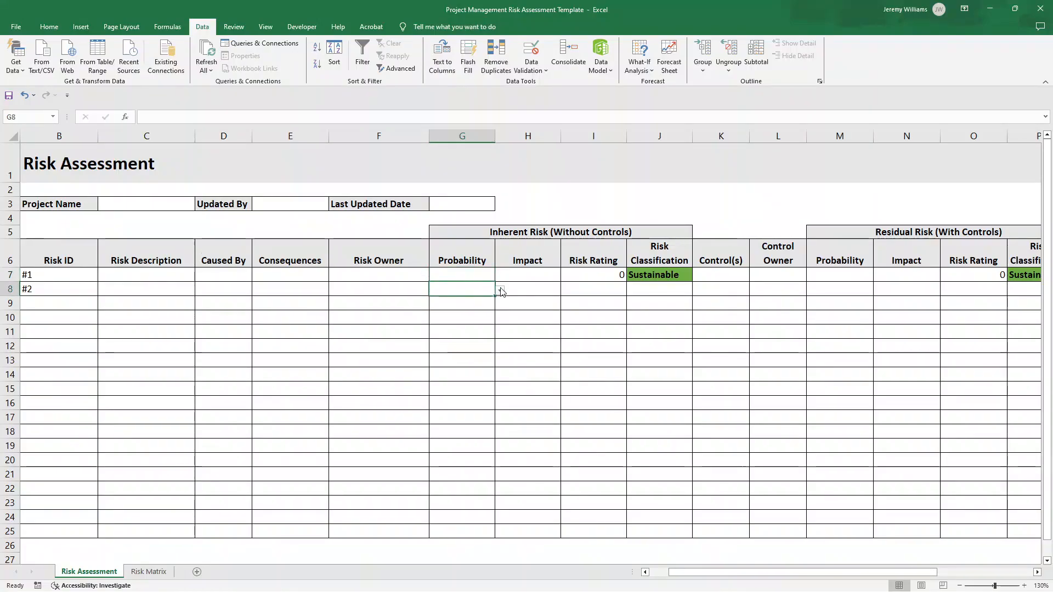
click(500, 291)
click(489, 276)
click(500, 278)
click(498, 278)
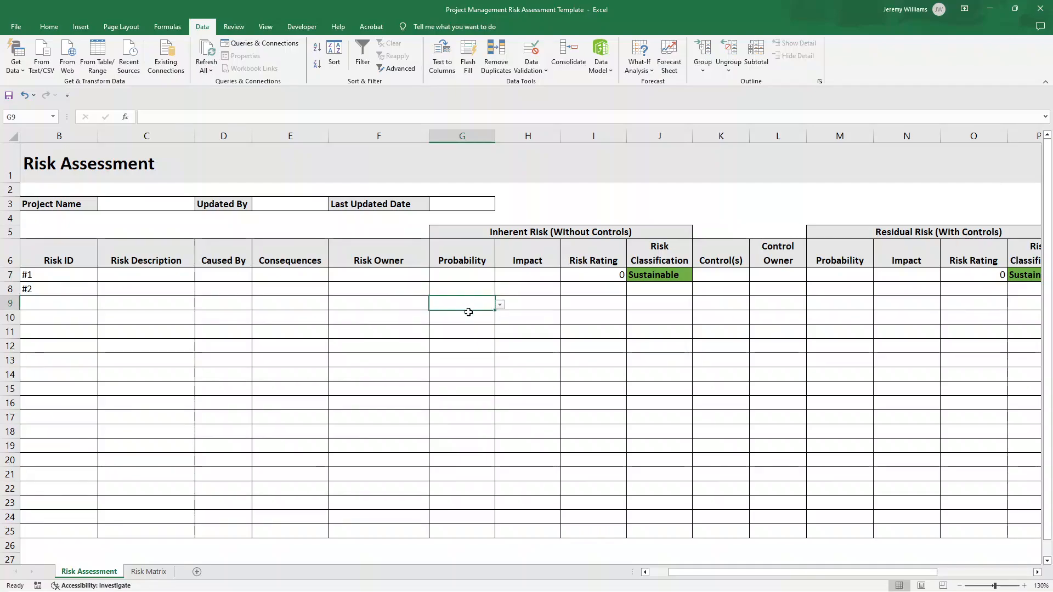
- Apply a List data validation to the inherent risk Impact cells H7:H25, sourced from scale values B3:B7 on the Risk Matrix sheet
mouse_move(524, 272)
mouse_down()
mouse_move(541, 314)
mouse_move(547, 534)
mouse_up()
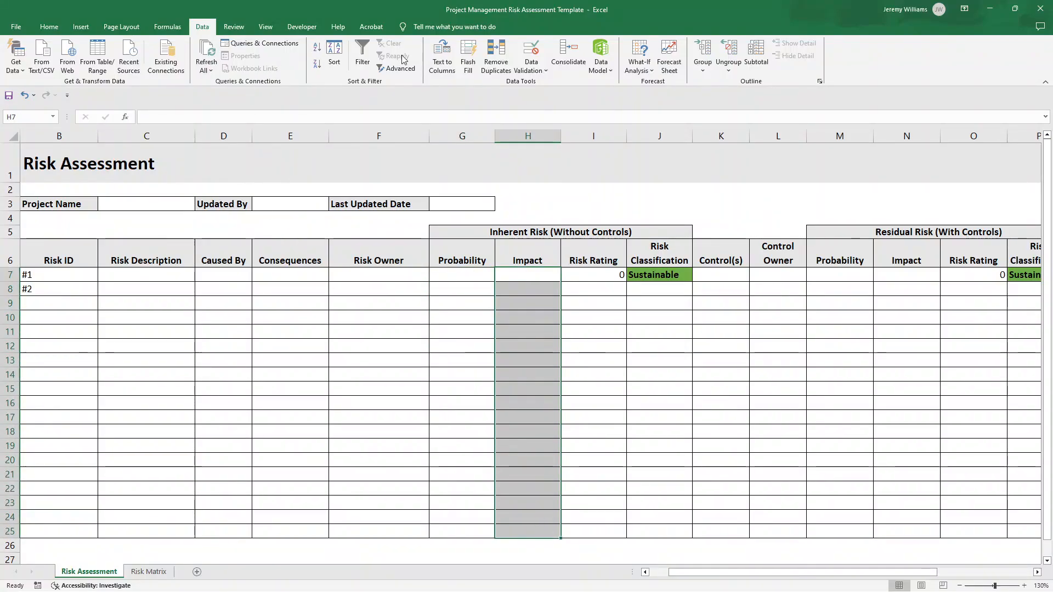
click(528, 70)
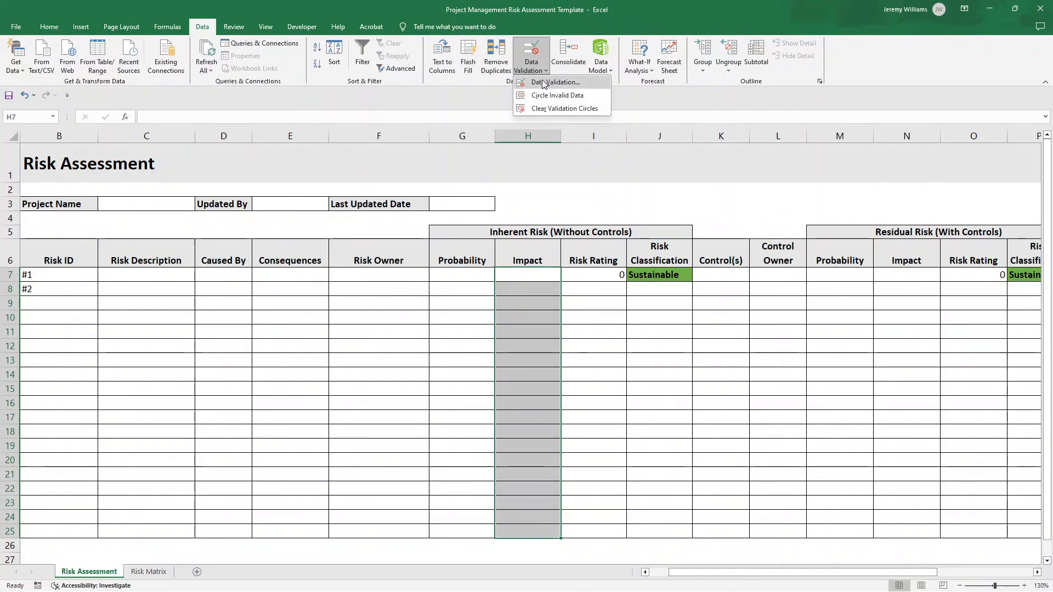
click(532, 82)
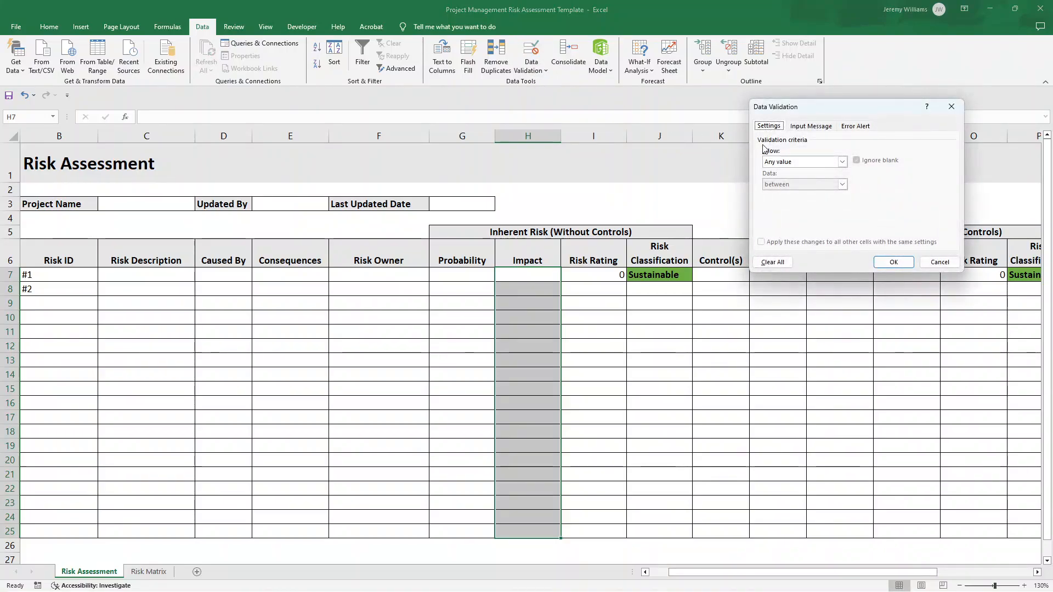
click(842, 161)
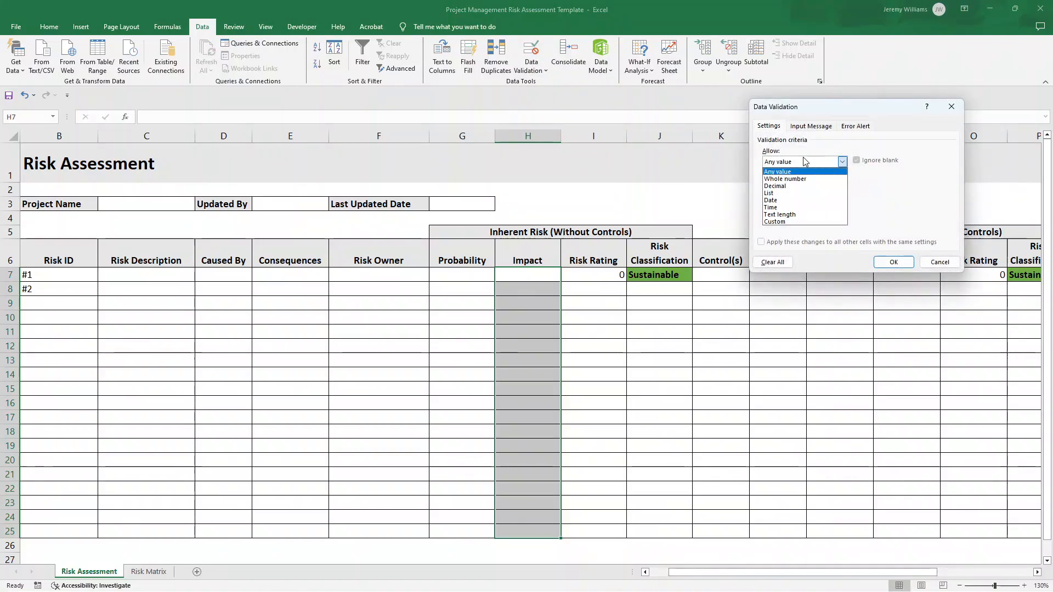
click(797, 193)
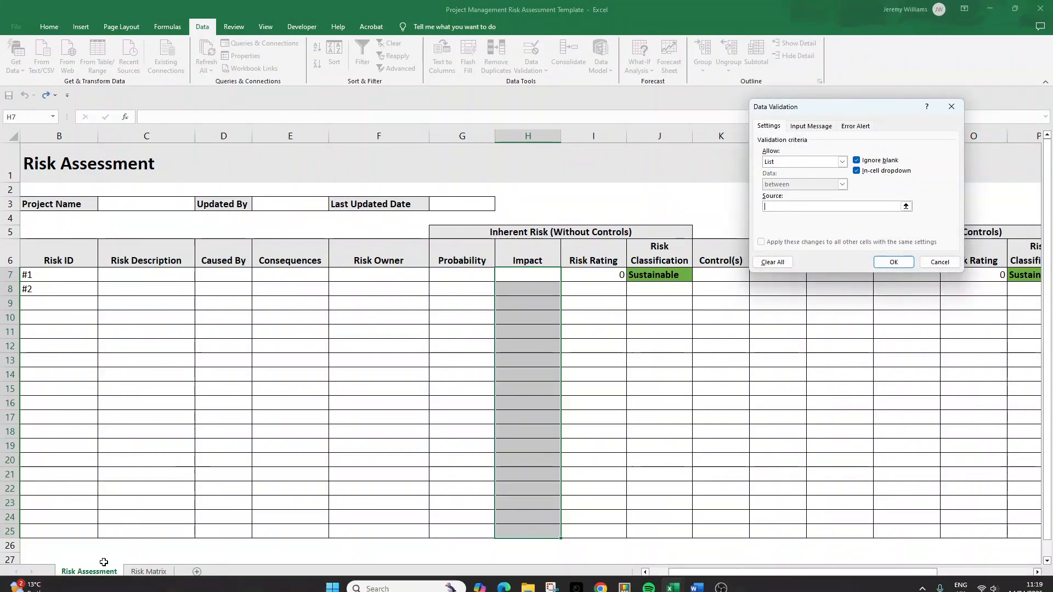
click(156, 572)
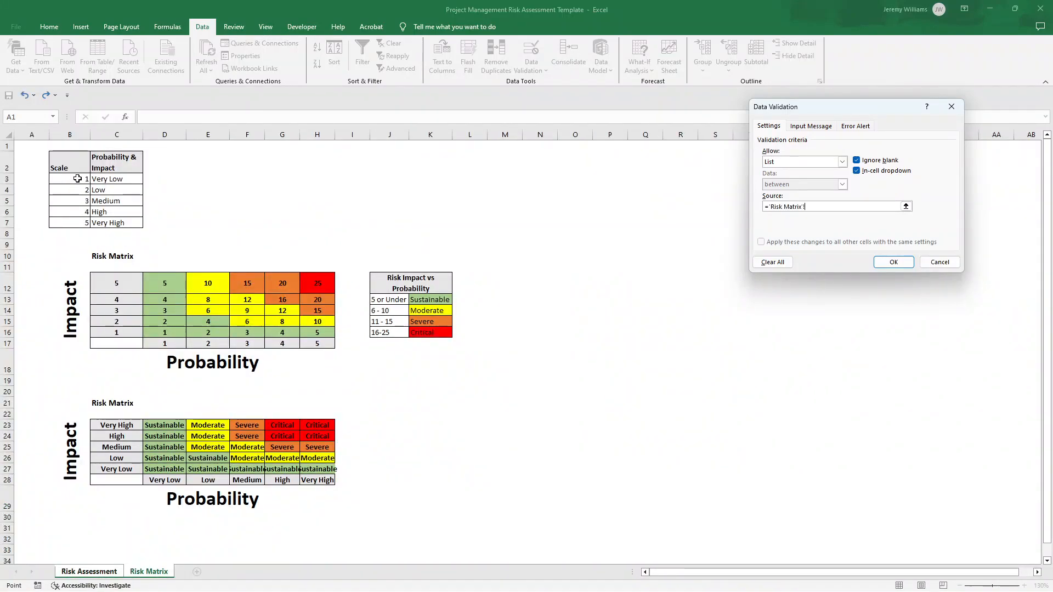
drag(77, 179, 77, 224)
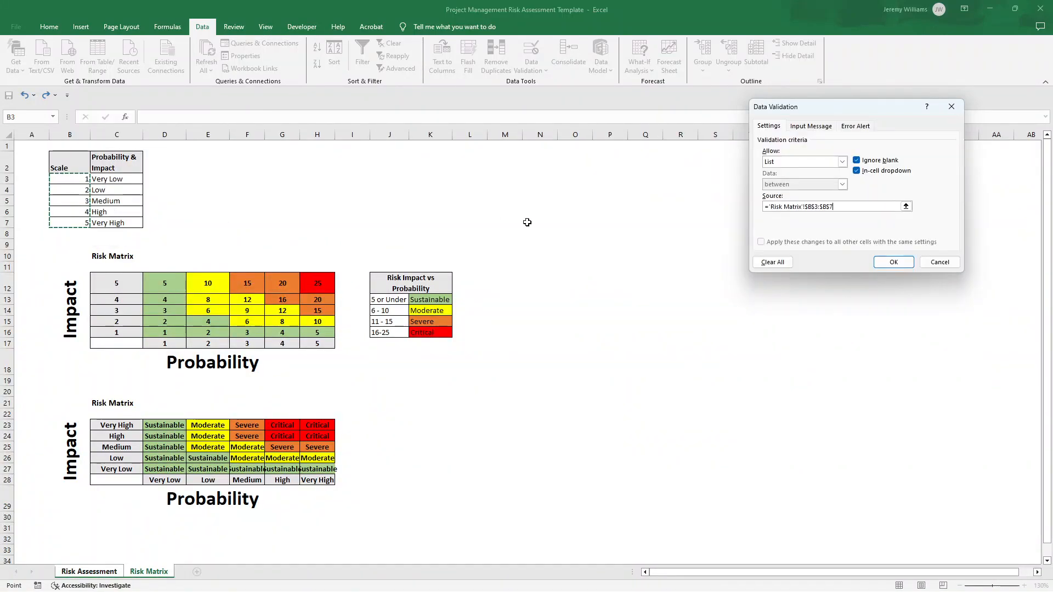
click(893, 262)
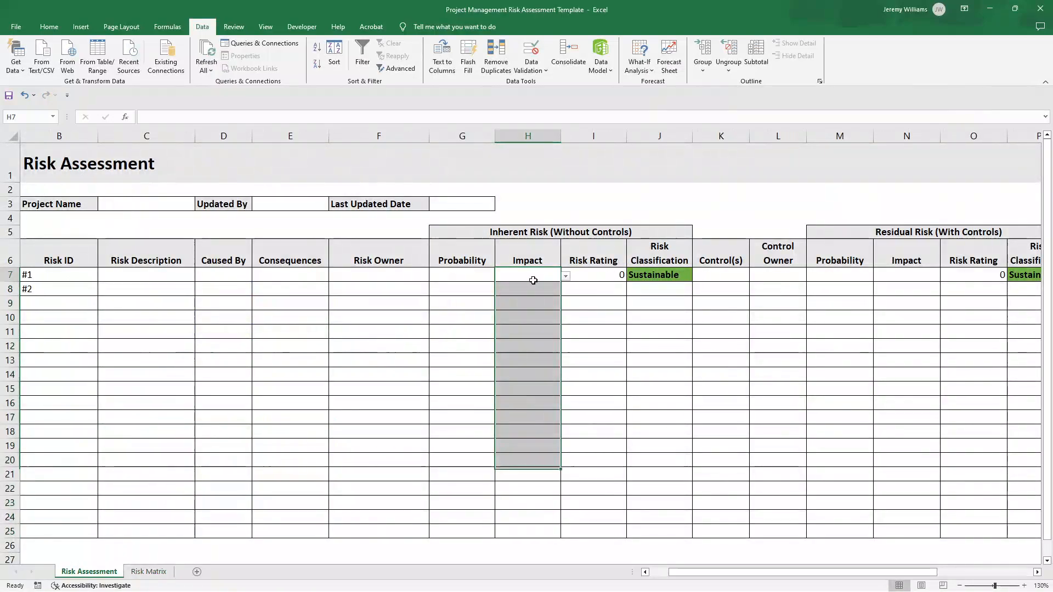
- Check the rating dropdown lists in inherent risk Impact cells H7 and H8
click(533, 280)
click(565, 276)
click(523, 274)
click(527, 288)
click(566, 290)
click(483, 272)
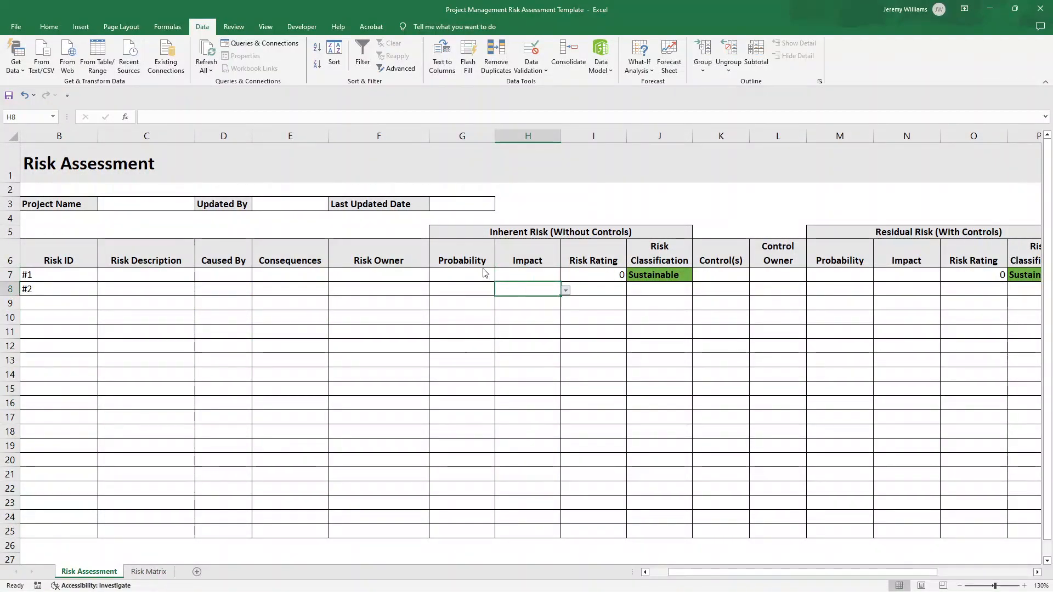
- Choose Probability 1 and Impact 3 for the inherent risk of risk #1
click(479, 273)
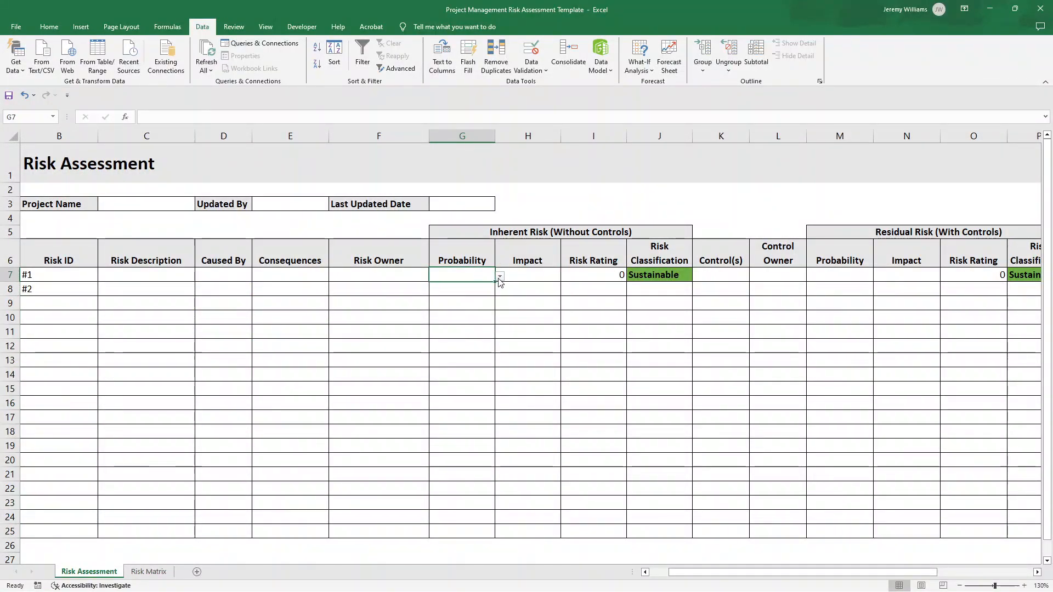
click(499, 277)
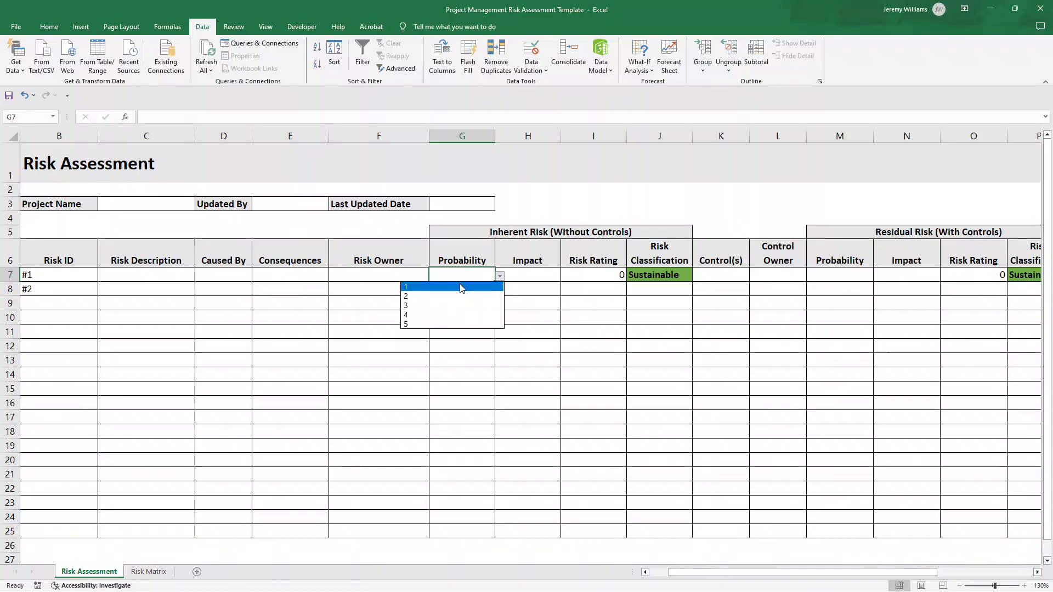
click(446, 288)
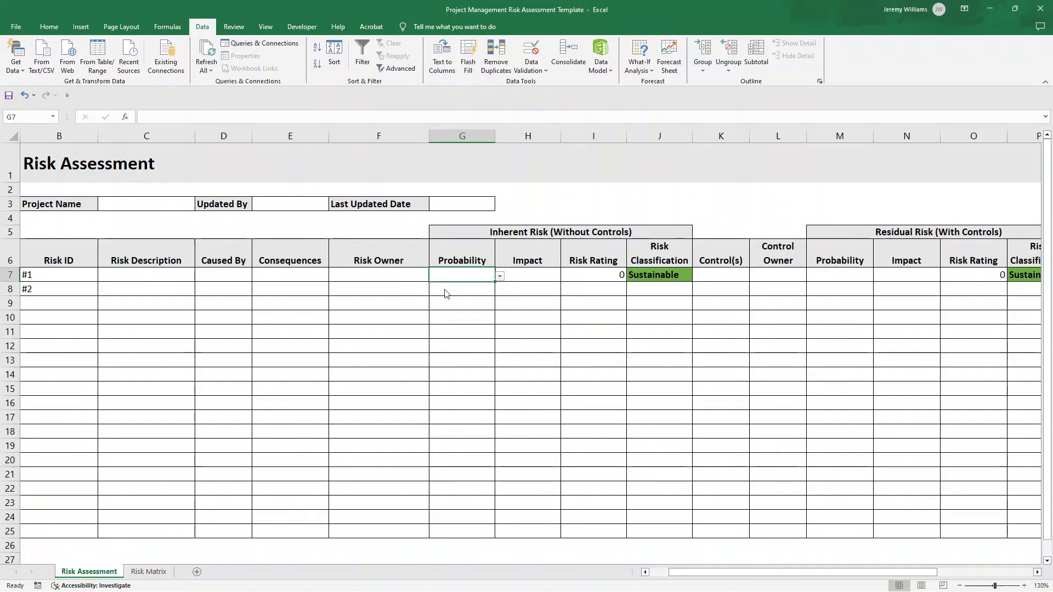
click(543, 274)
click(564, 276)
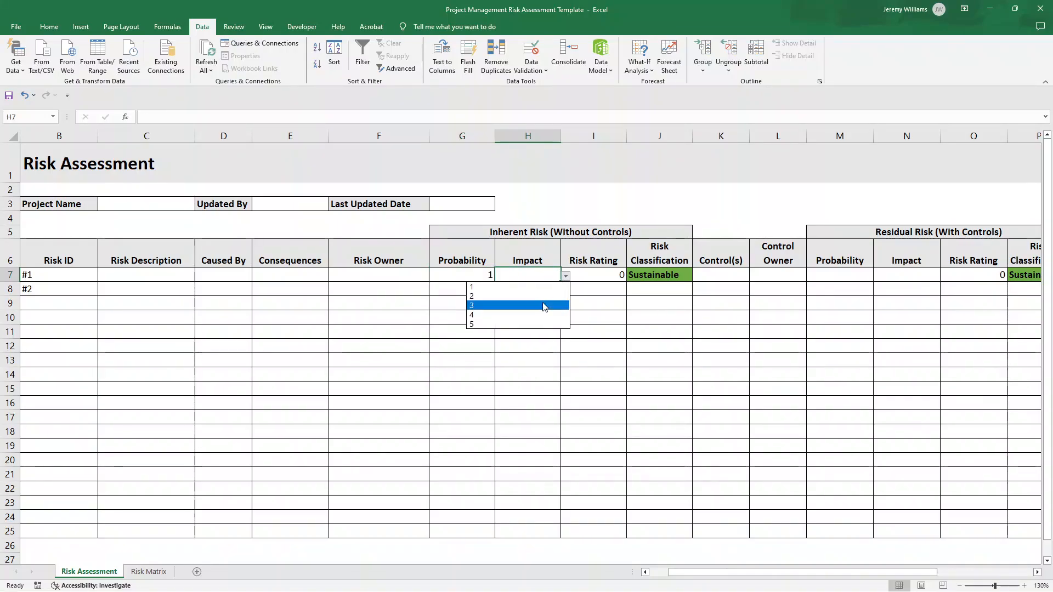
click(543, 305)
- Review the inherent Risk Rating formula in I7 and copy it down through I25
click(528, 290)
click(597, 258)
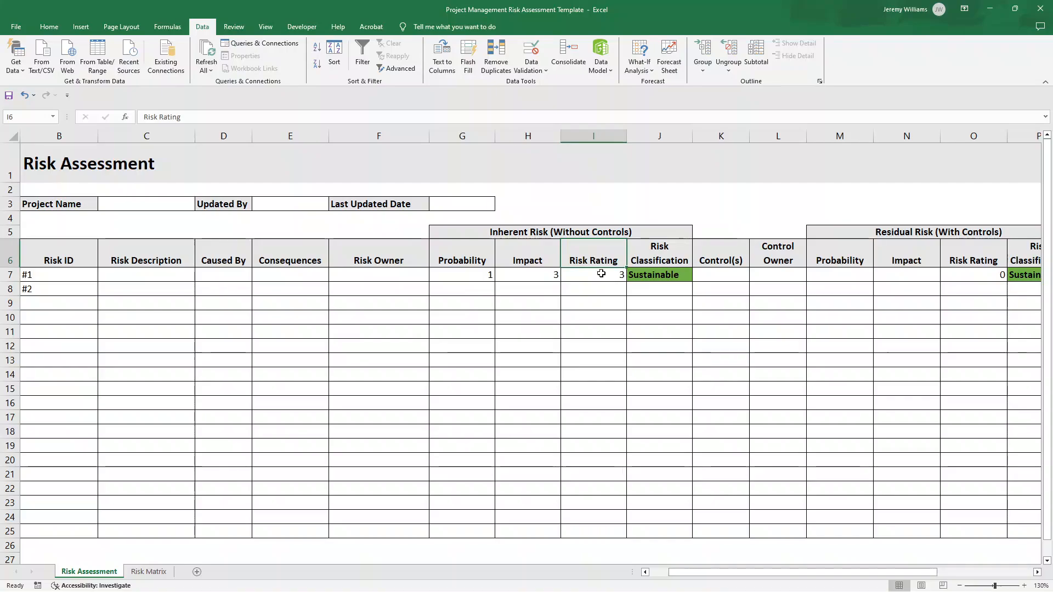
click(540, 251)
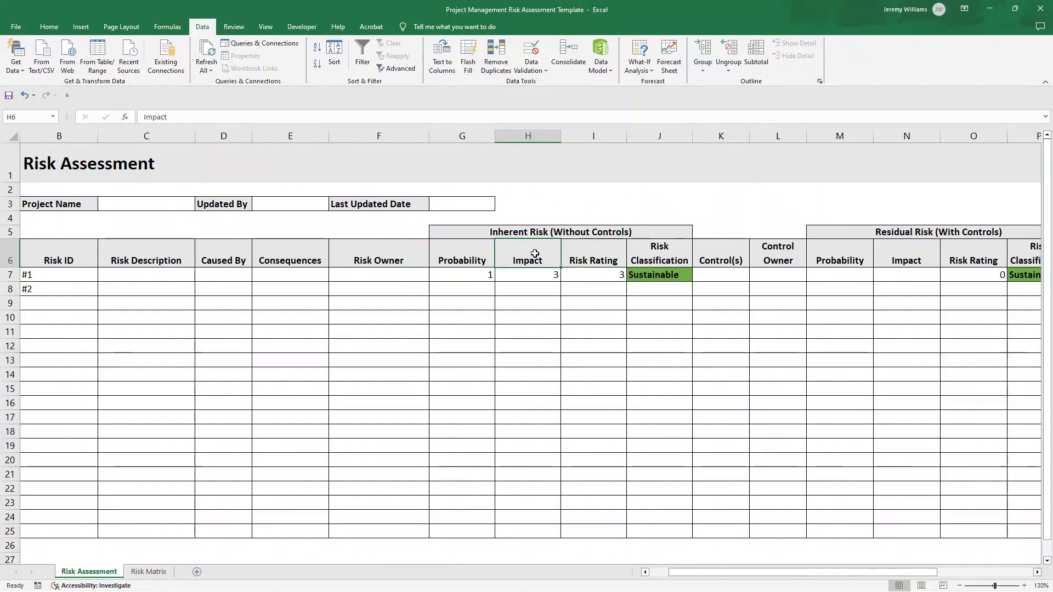
click(581, 256)
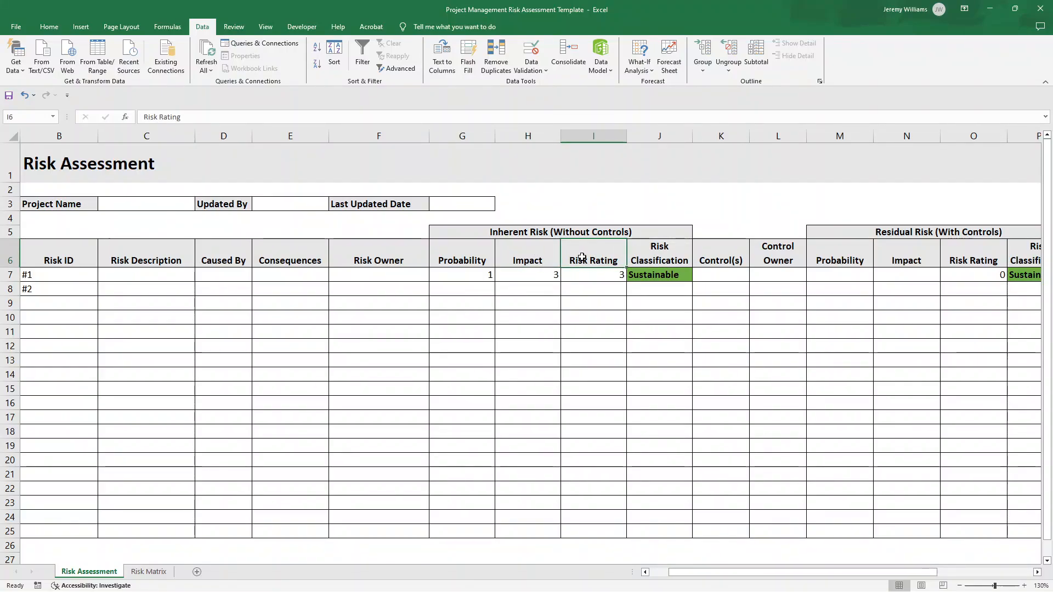
double_click(597, 273)
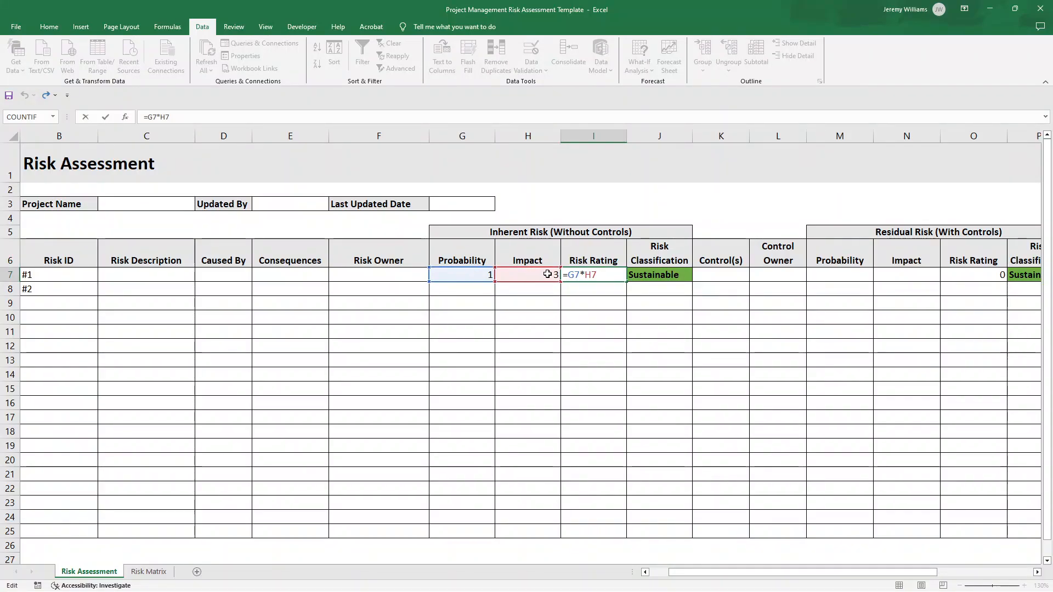
key(Return)
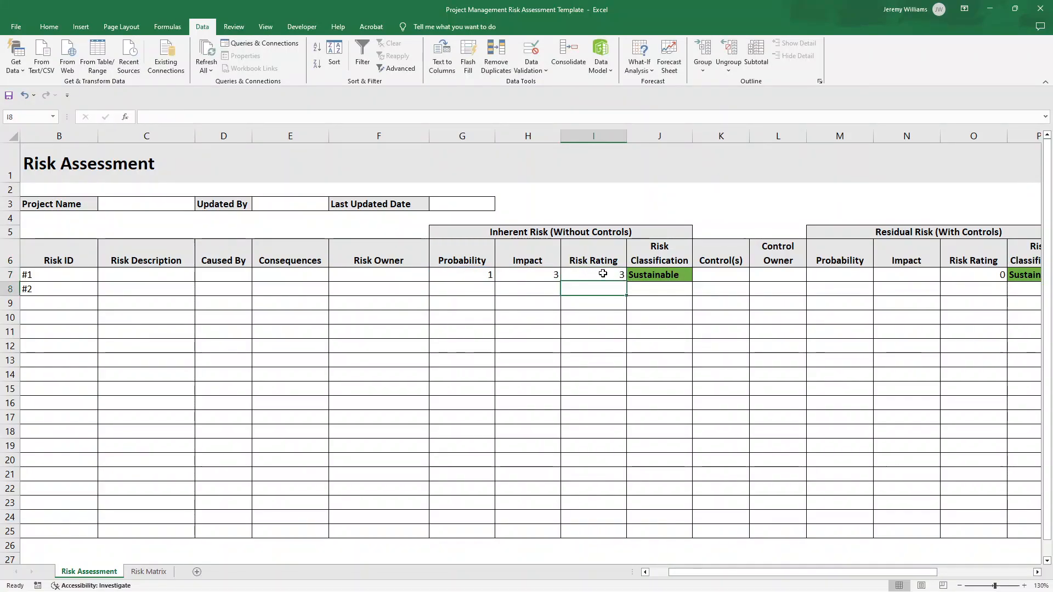
click(609, 274)
drag(626, 281, 628, 536)
- Set the inherent risk of risk #1 to Probability 5 and Impact 2
click(476, 273)
click(500, 275)
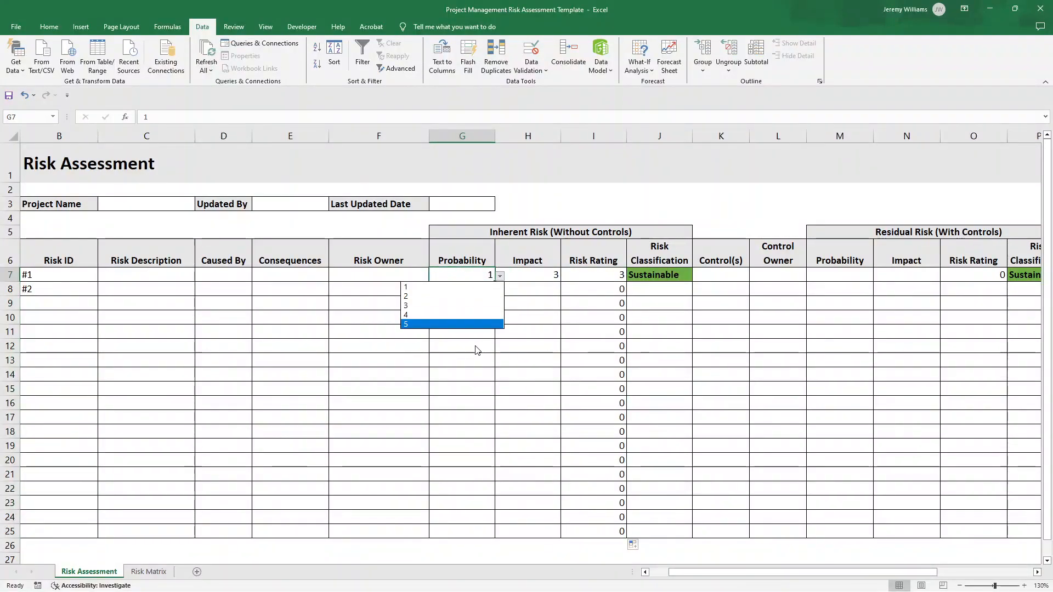
click(464, 325)
click(552, 265)
click(555, 274)
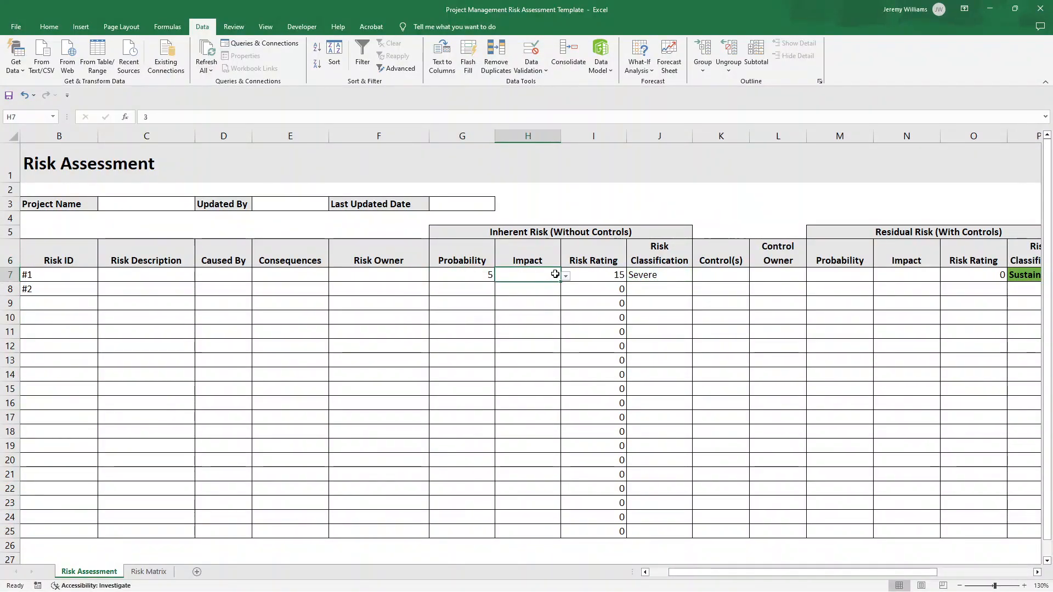
click(567, 277)
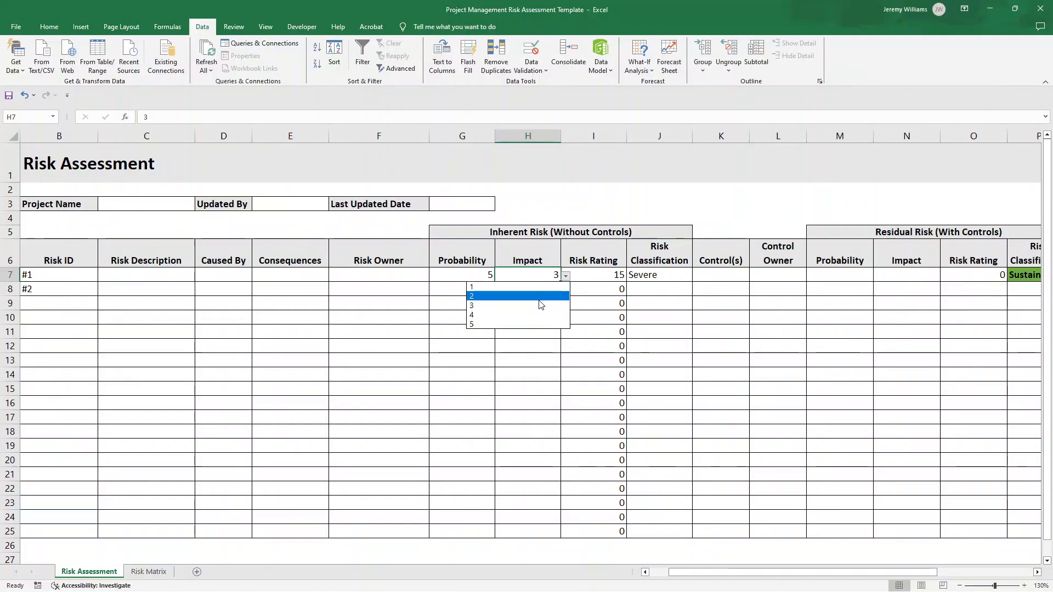
click(542, 299)
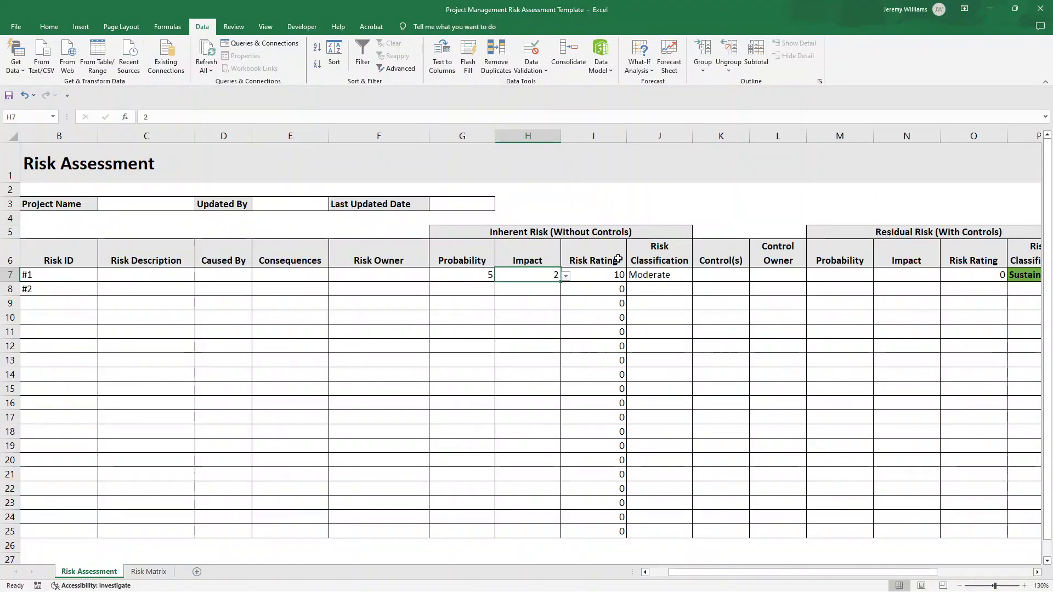
- Examine the Risk Rating formula in I7 and the full nested IF formula for Risk Classification in J7, expanding the formula display
double_click(601, 278)
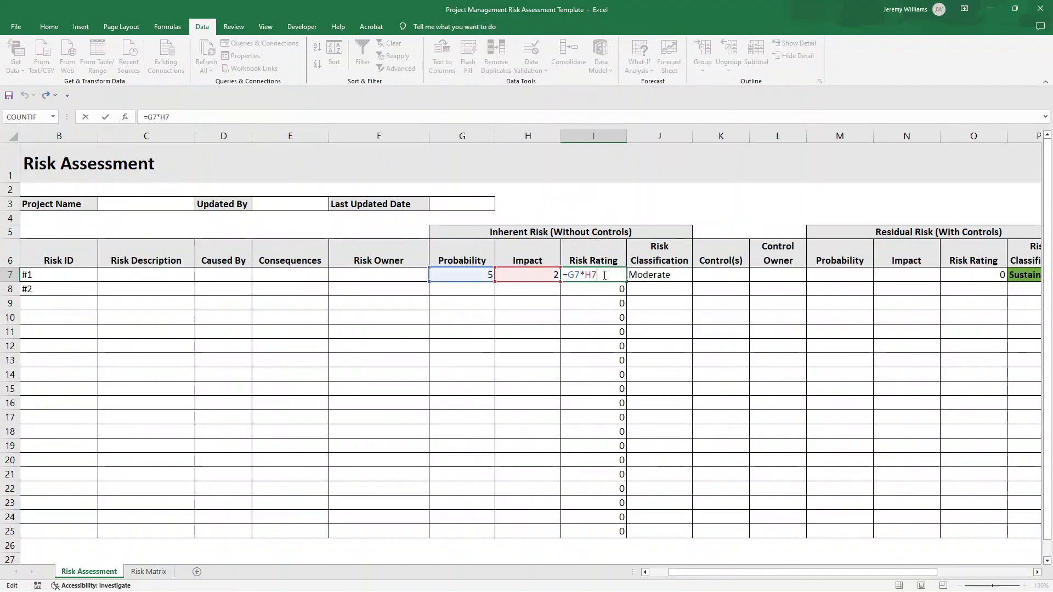
key(Return)
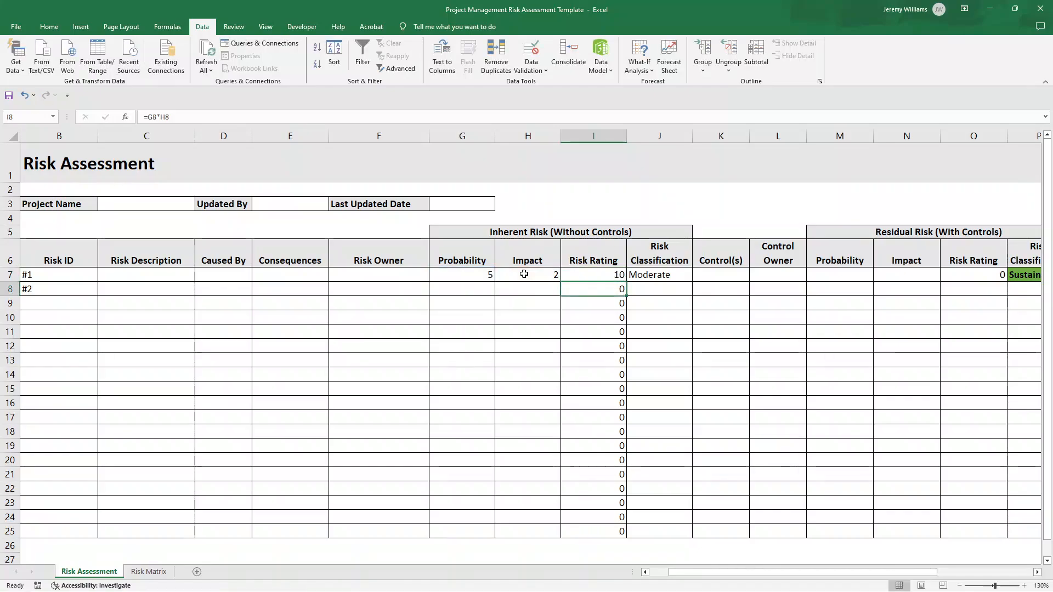
double_click(643, 276)
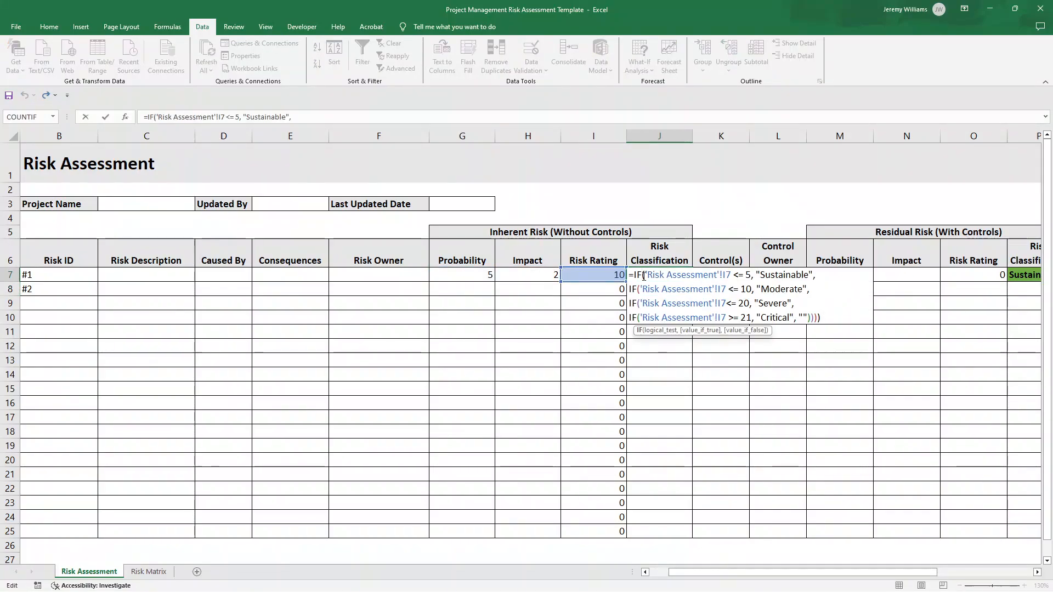
click(331, 122)
key(ctrl+a)
drag(330, 125, 335, 202)
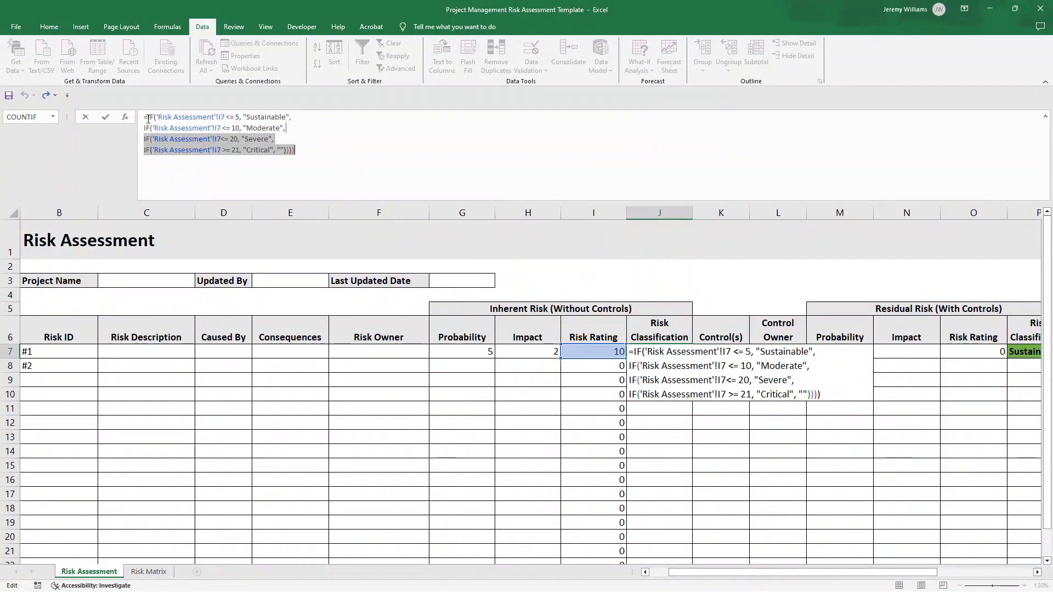
click(148, 118)
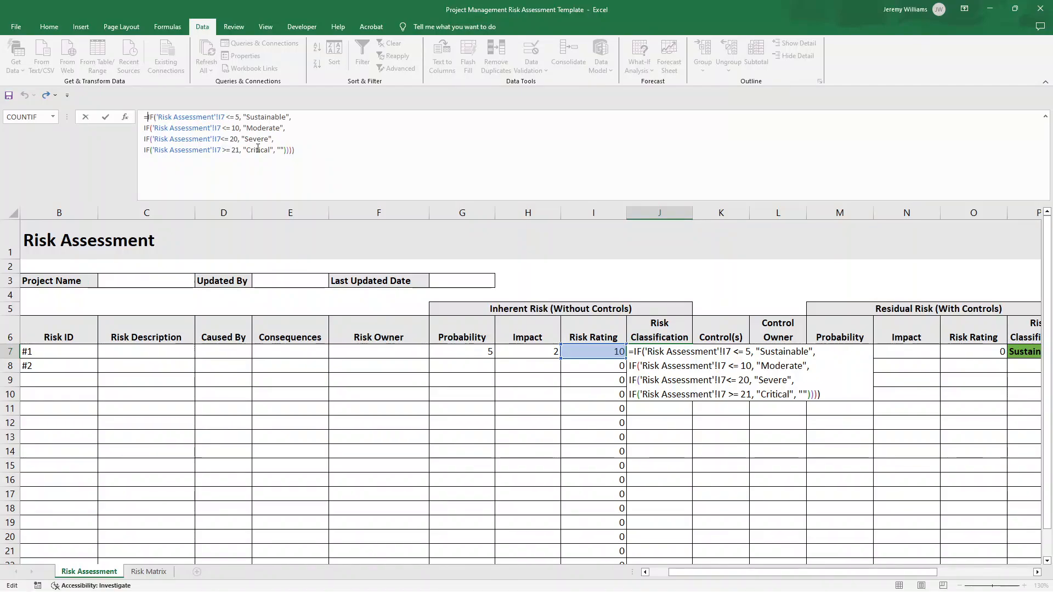
key(Return)
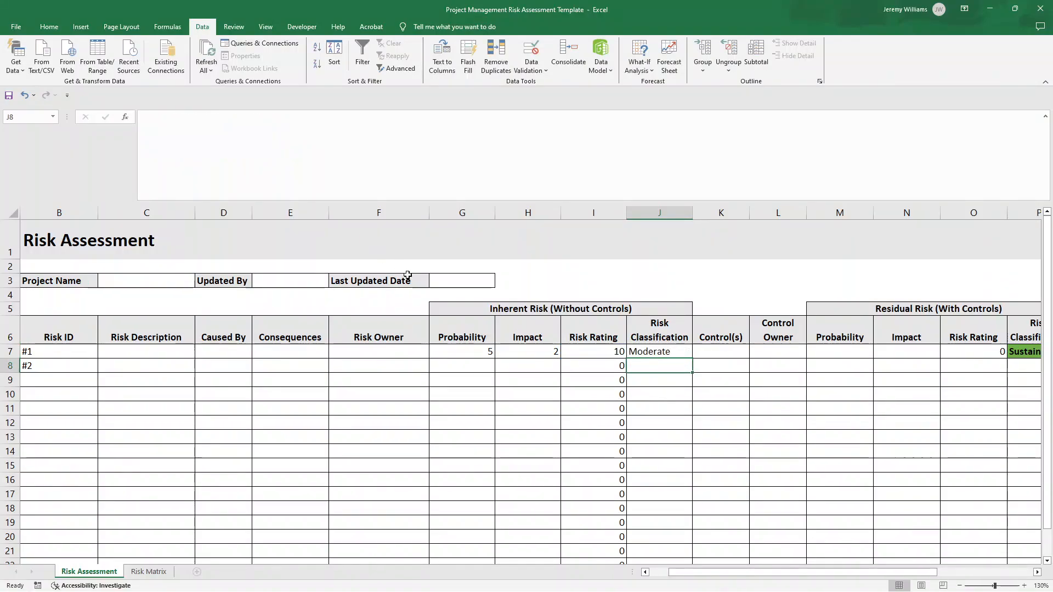
- Enter a test Risk Rating of 21 for risk #2 in I8
click(585, 366)
text(21)
key(Return)
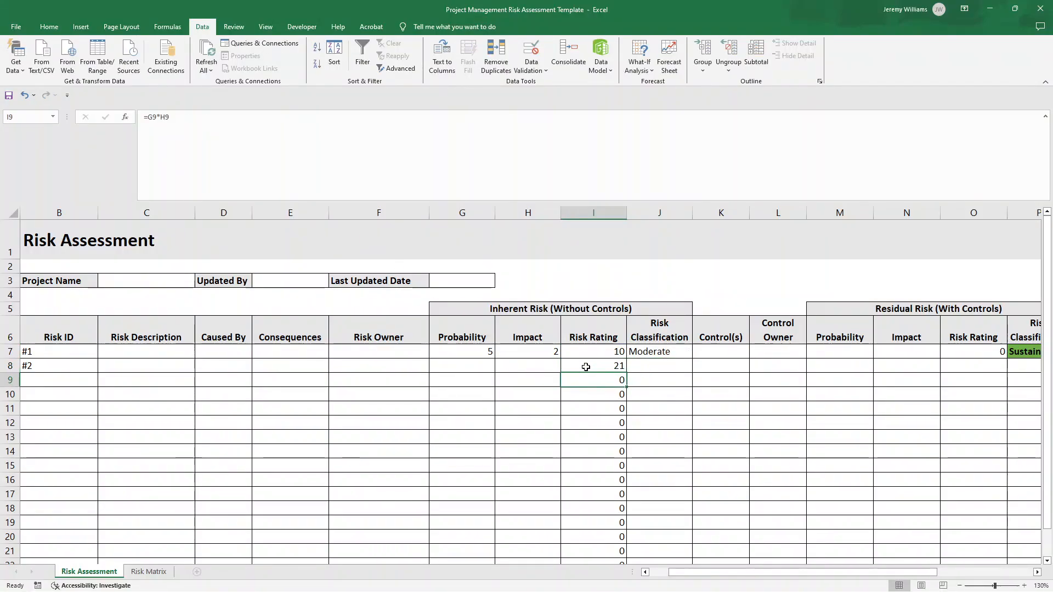
- Copy the Risk Classification formula from J7 down through J25 and check the result for risk #2
click(665, 352)
scroll(682, 285, down, 1)
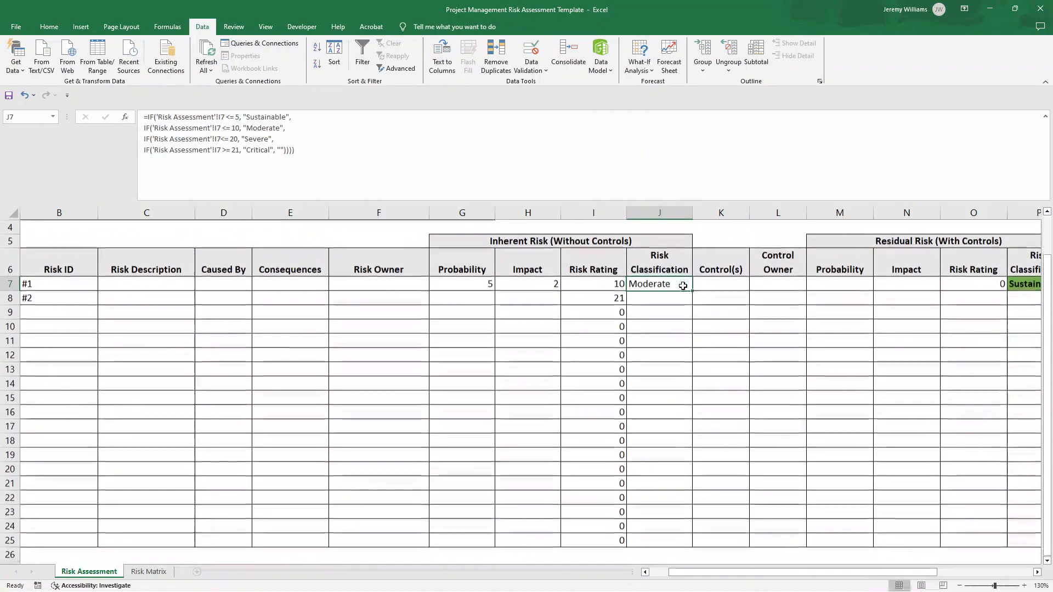
drag(692, 290, 696, 518)
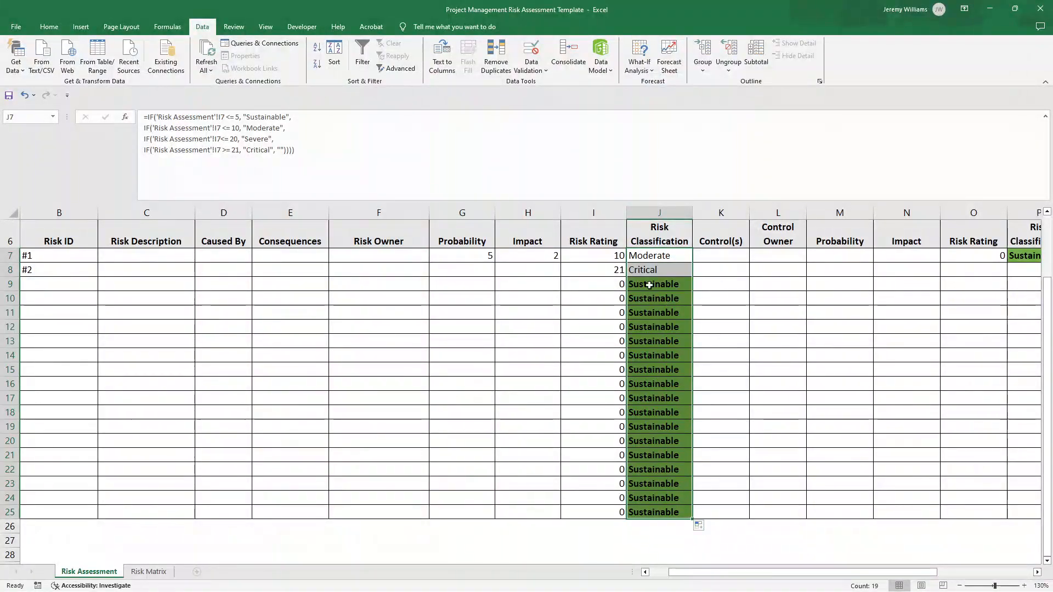
click(610, 275)
click(656, 273)
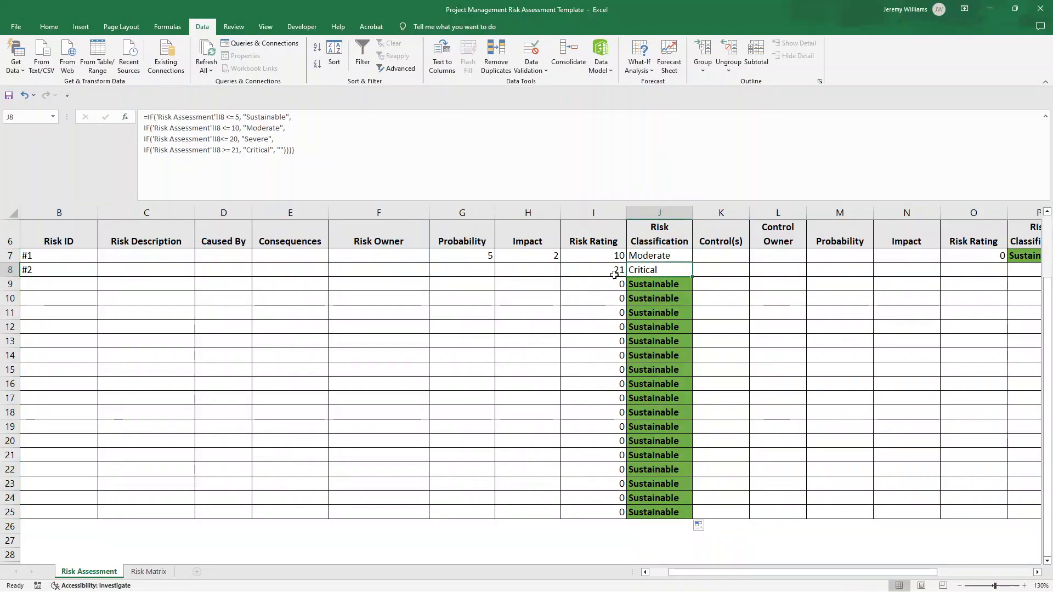
- Enter test Risk Ratings of 5, 8 and 14 in I9, I10 and I11
click(614, 274)
click(617, 284)
text(5)
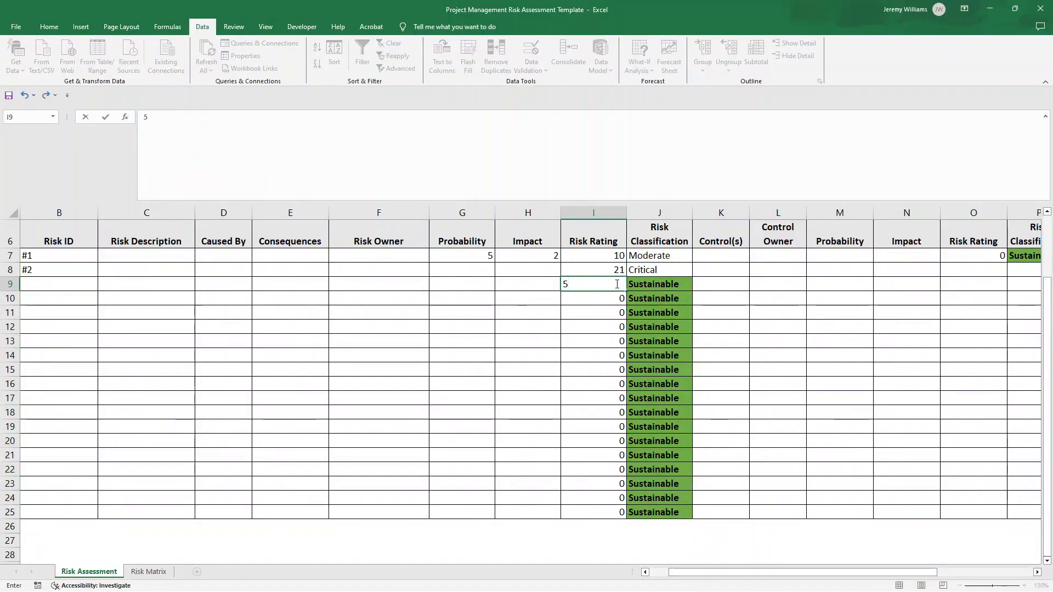
key(Return)
text(8)
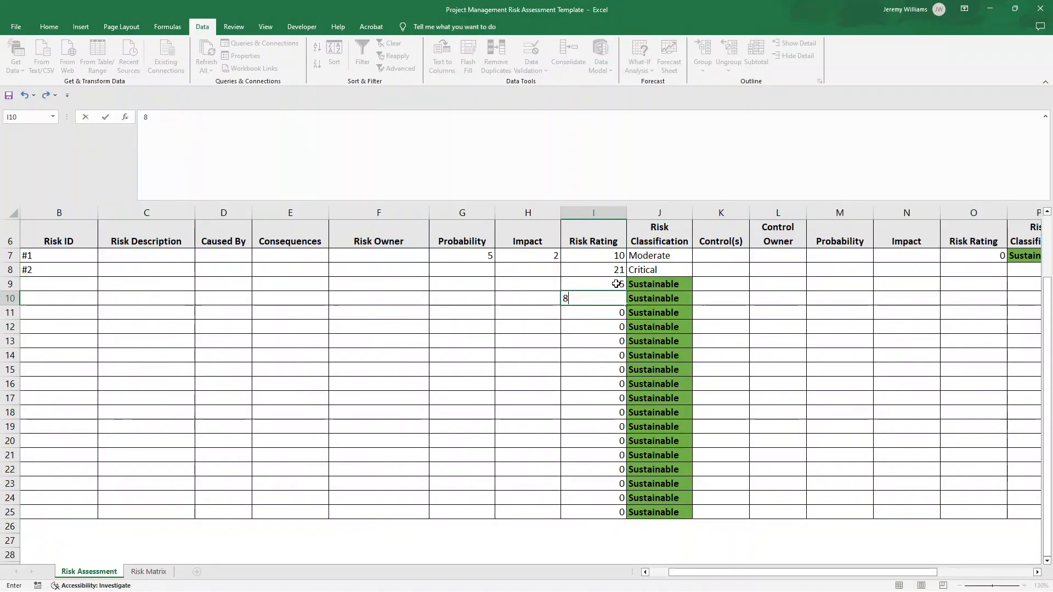
key(Return)
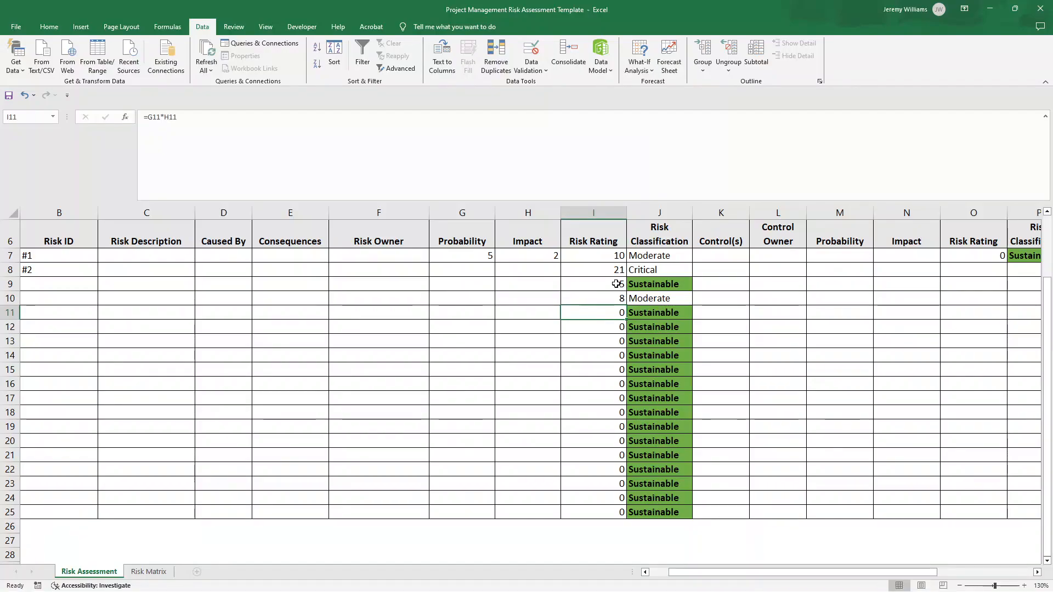
text(14)
key(Return)
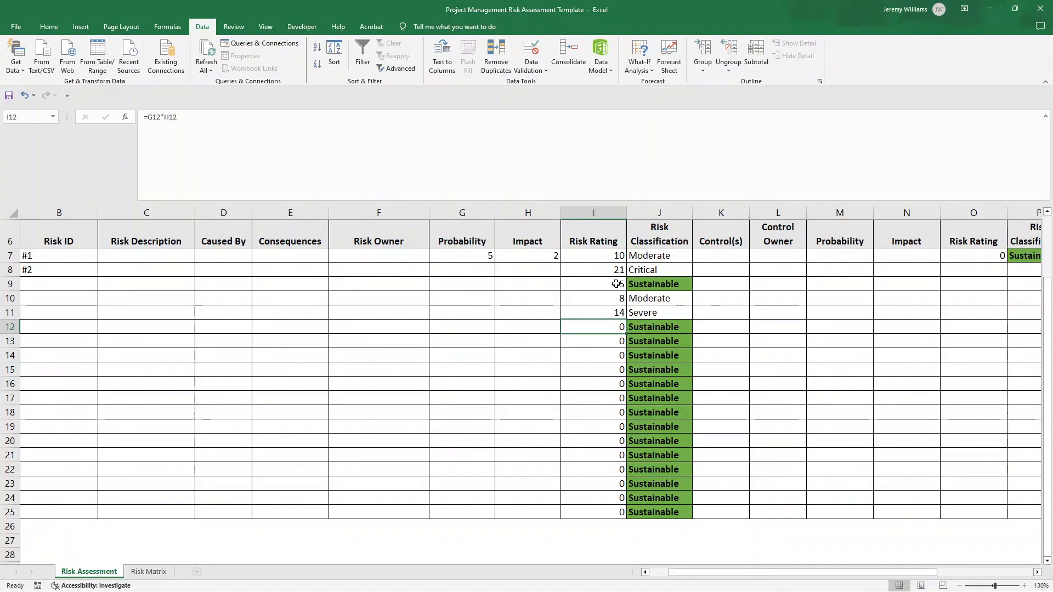
- Examine the Risk Classification formulas in J11 and J9 and the Risk Rating formula in I7
double_click(650, 311)
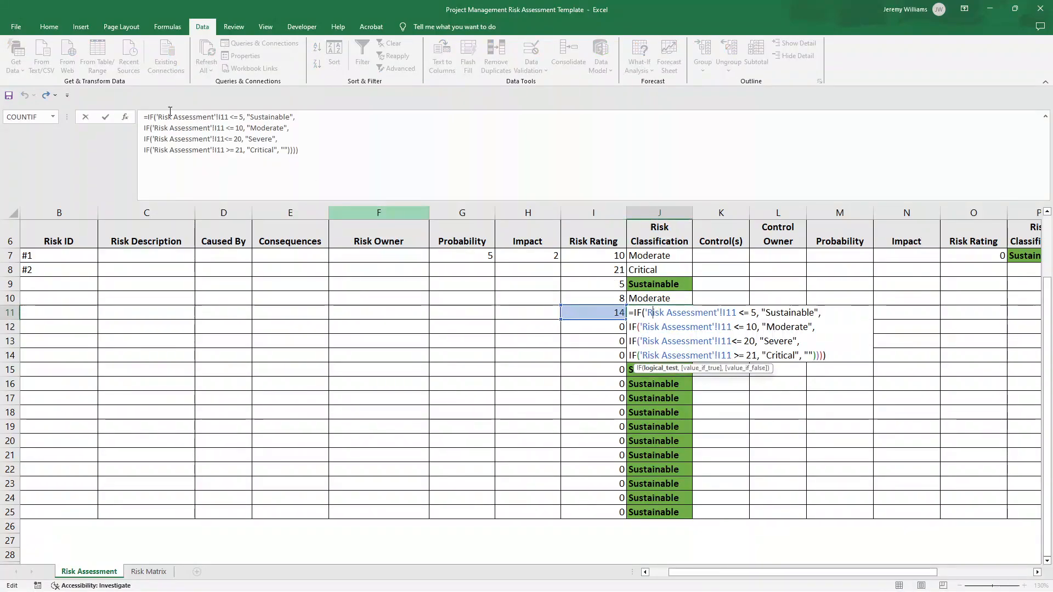
key(Return)
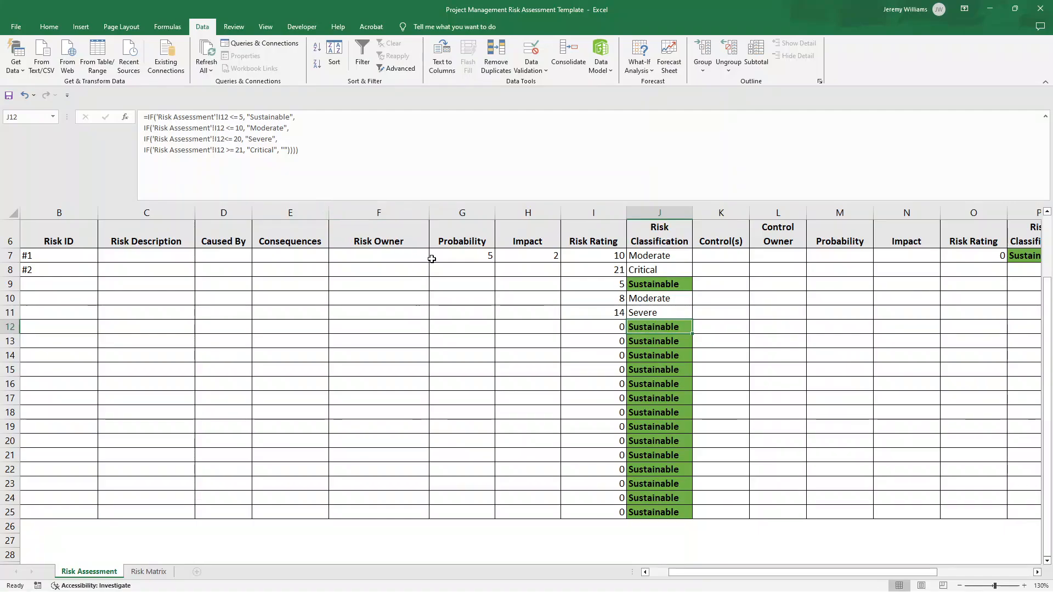
click(650, 282)
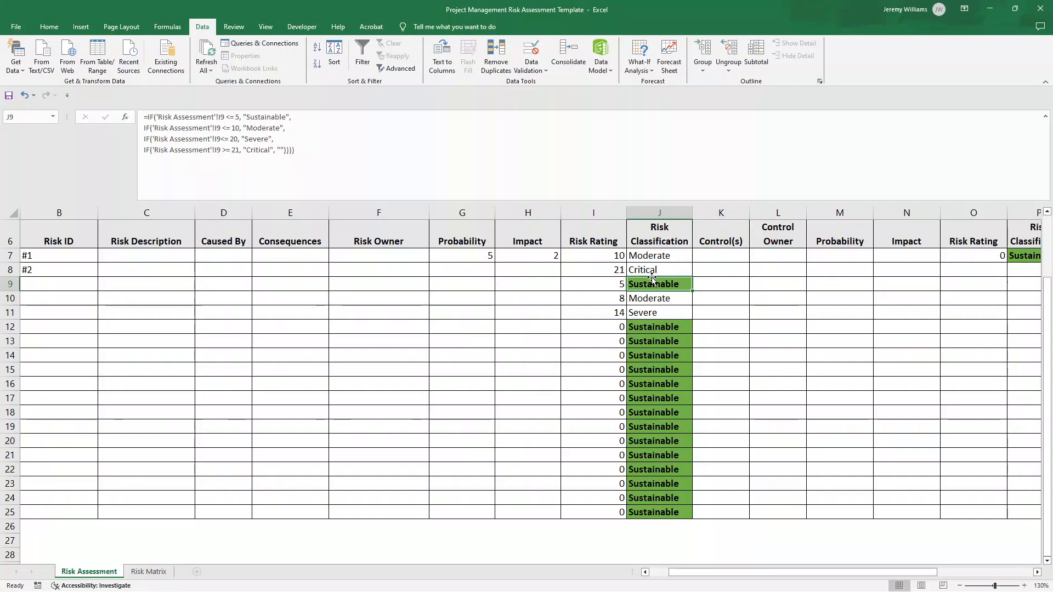
click(597, 256)
scroll(599, 275, up, 1)
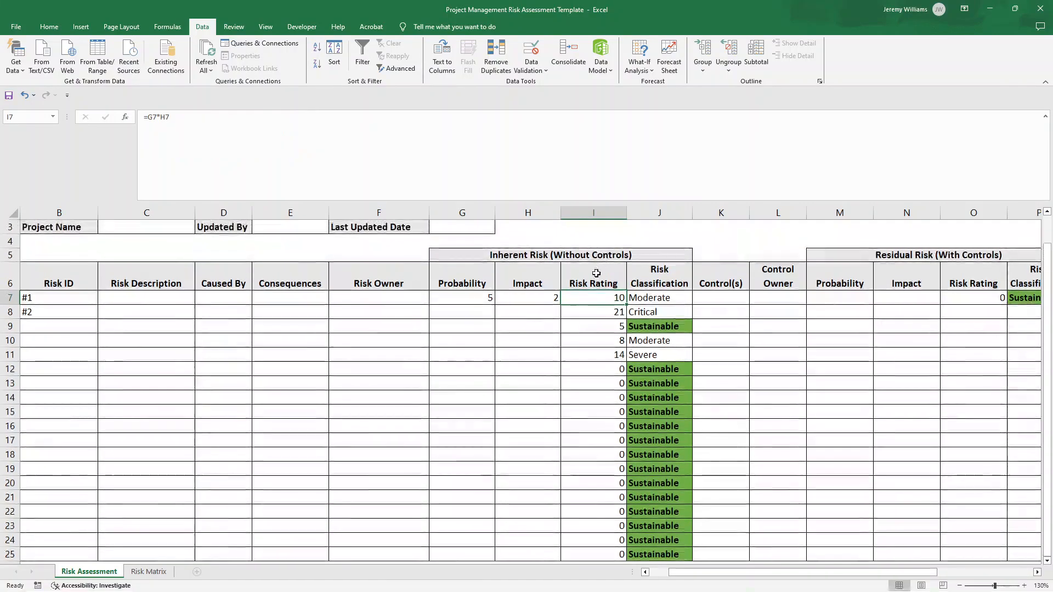
- Review row 7 cell by cell from the inherent Probability through the residual risk columns to the end of the table
click(485, 301)
key(Right)
key(Right)
key(Right)
key(Right)
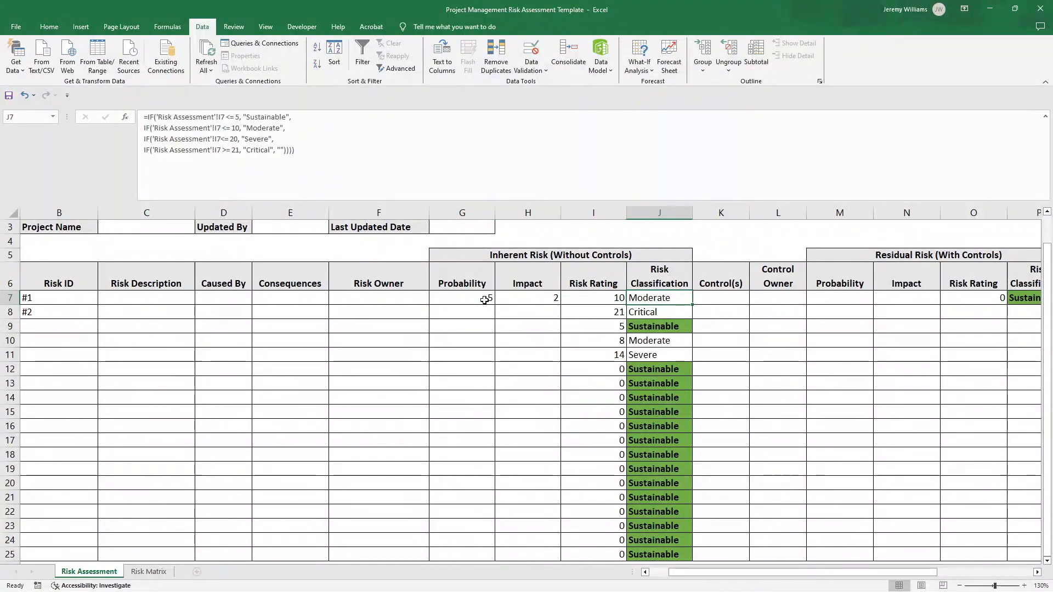
key(Right)
key(Right)
key(Right)
key(Right)
key(Right)
key(Right)
key(Right)
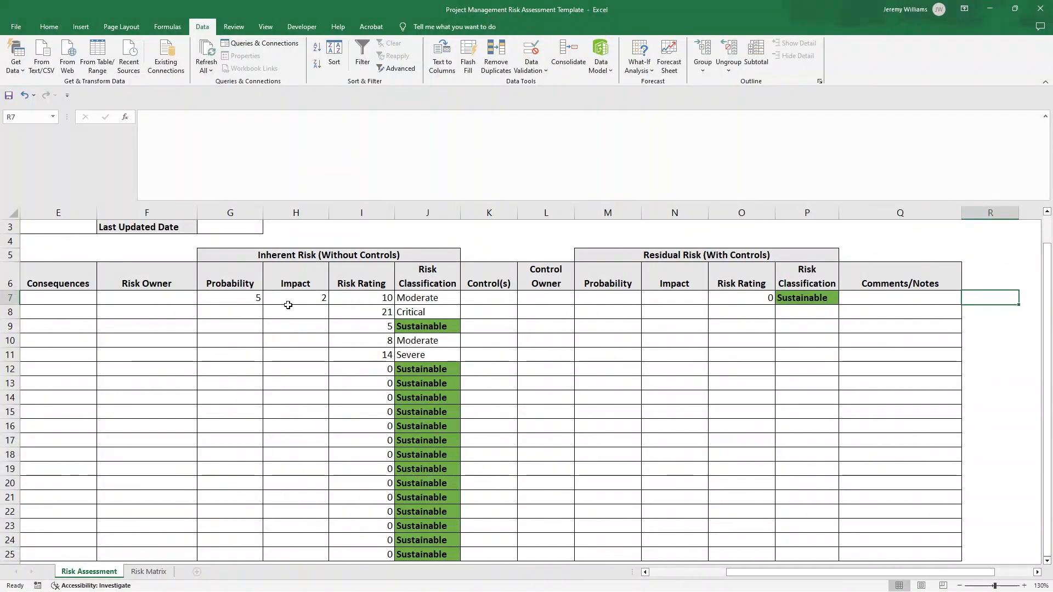
- Check the dropdown lists of the residual Probability in M7 and the residual Impact in N7
click(253, 302)
click(610, 300)
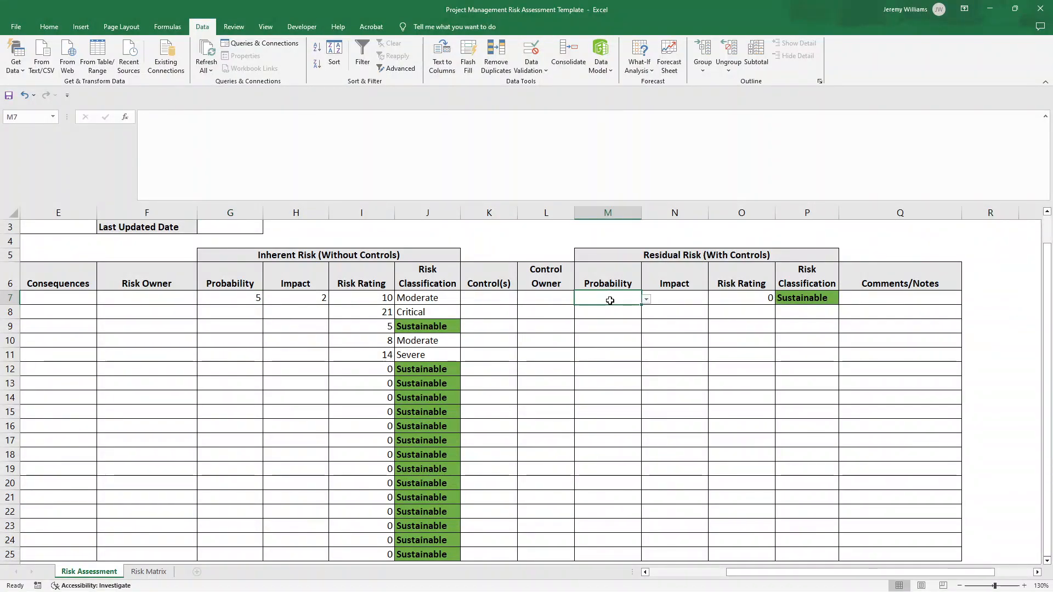
click(646, 299)
click(646, 301)
click(674, 299)
click(713, 299)
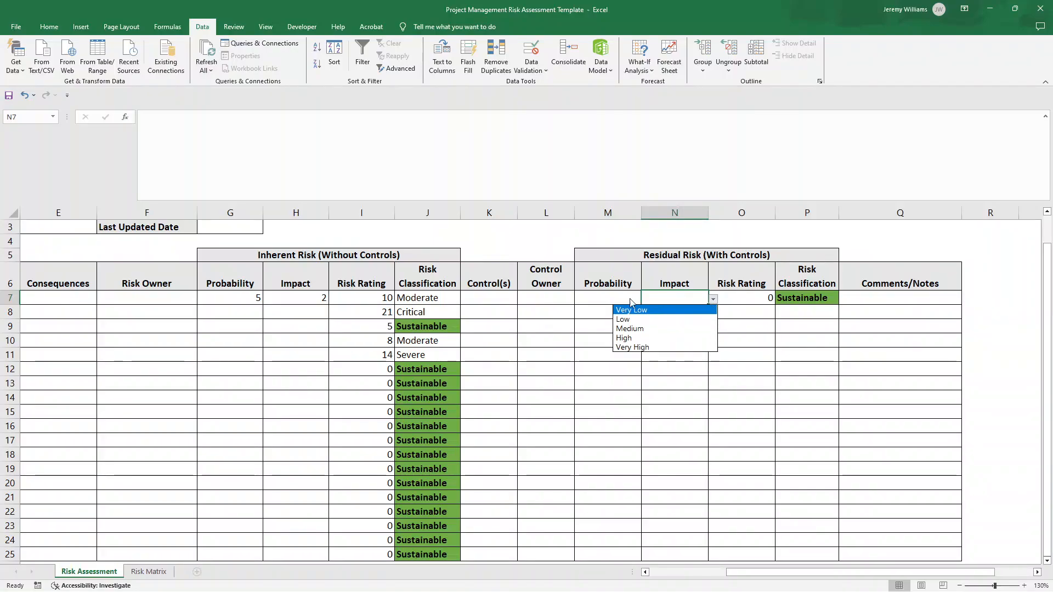
- Set the list validation source of the residual Impact cells N7:N25 to Scale values B3:B7 on the Risk Matrix sheet and check the dropdown
click(675, 299)
drag(676, 299, 676, 508)
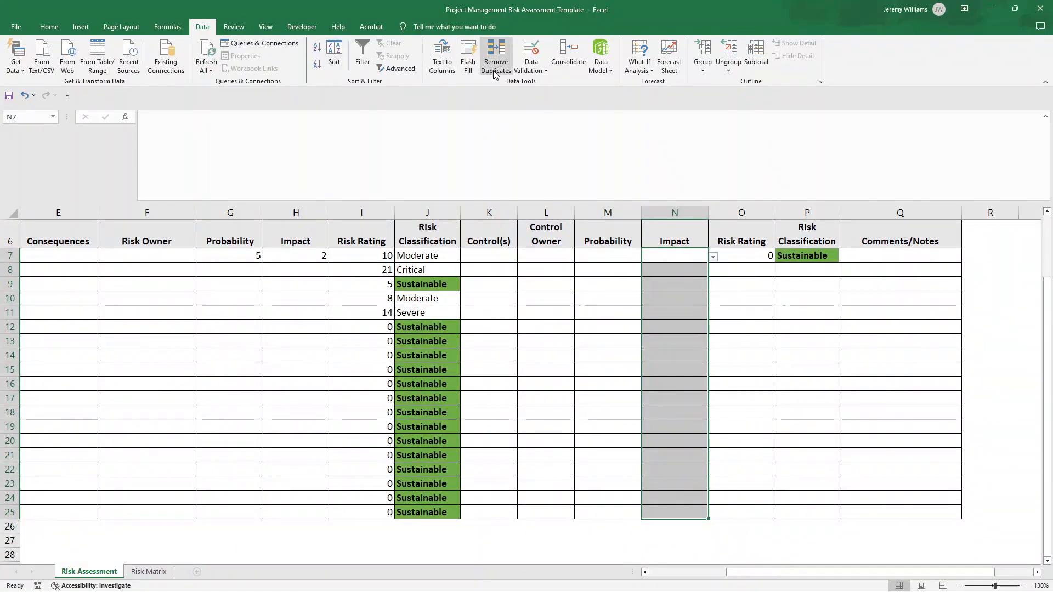
click(531, 70)
click(561, 86)
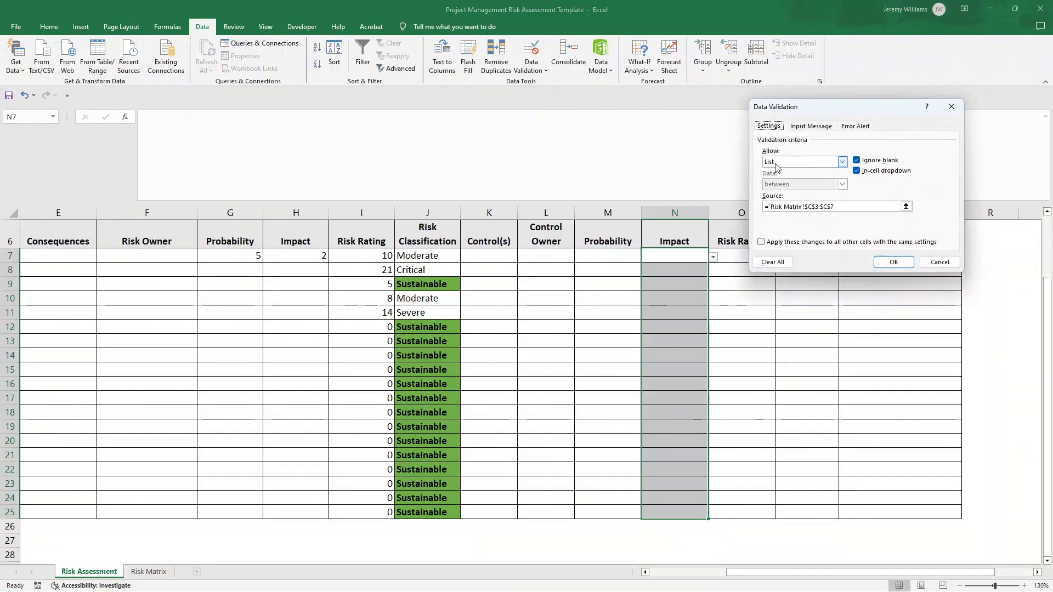
drag(830, 207, 766, 206)
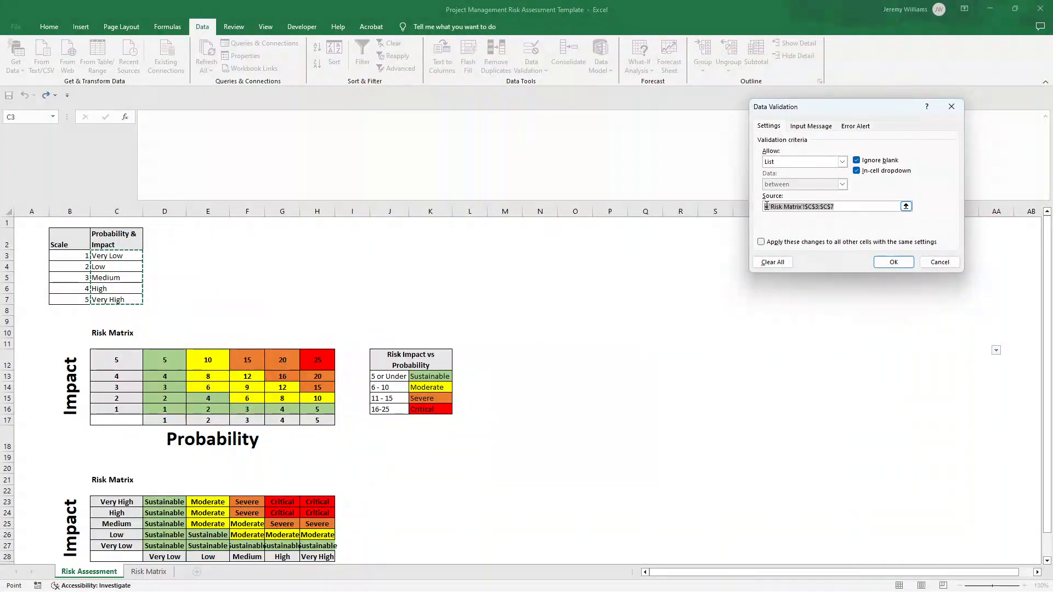
drag(87, 256, 86, 301)
click(893, 262)
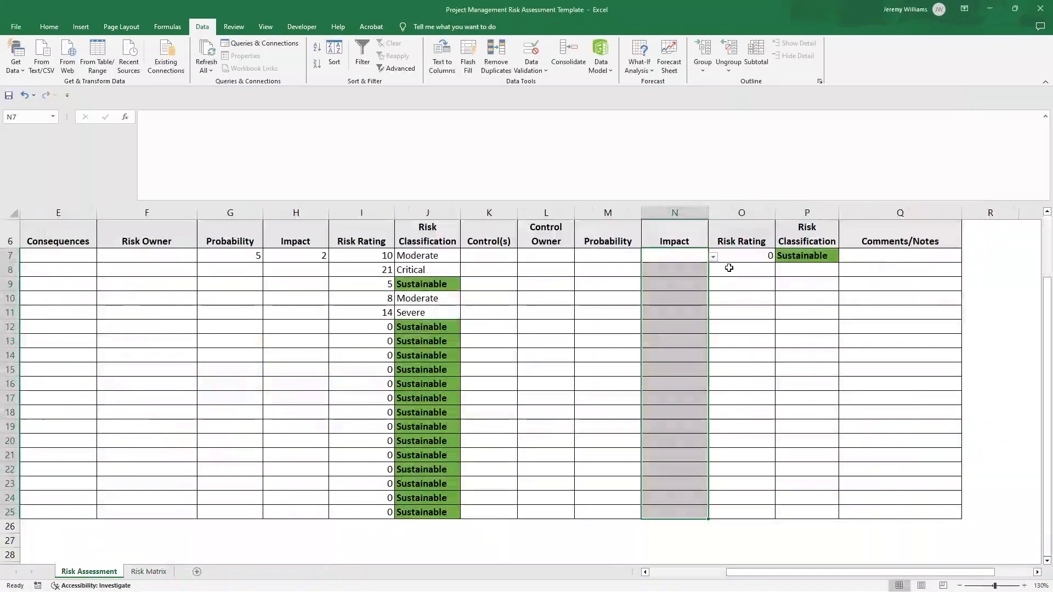
click(713, 257)
click(631, 256)
click(629, 256)
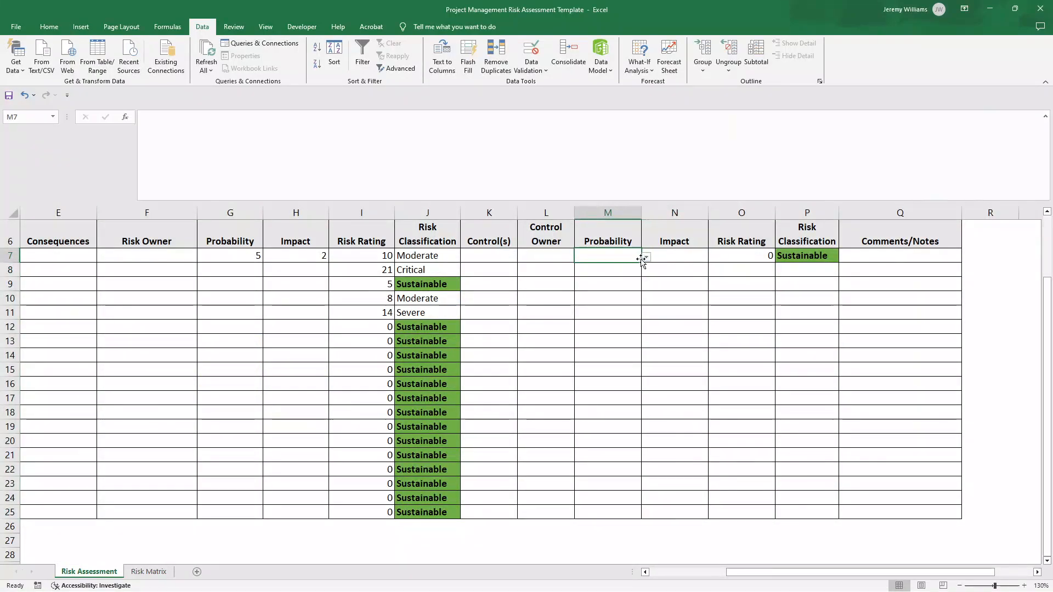
- Check the residual Risk Rating formula =M7*N7 in O7 and copy it down through O25
click(728, 257)
double_click(728, 257)
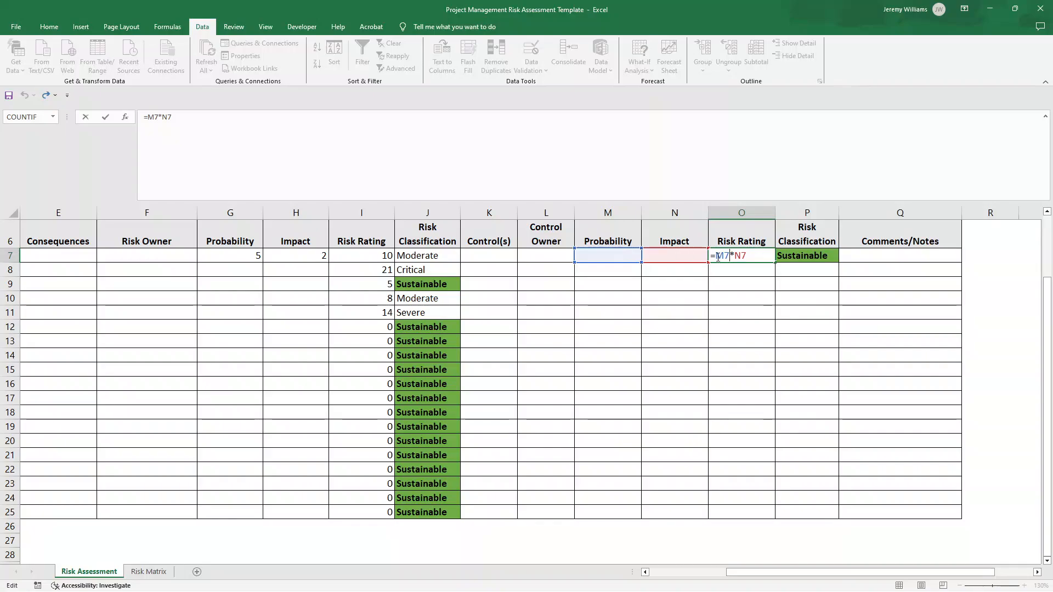
key(Return)
click(751, 258)
drag(774, 263, 762, 518)
- Review the residual Risk Classification formula in P7 and copy it down through P25
double_click(825, 255)
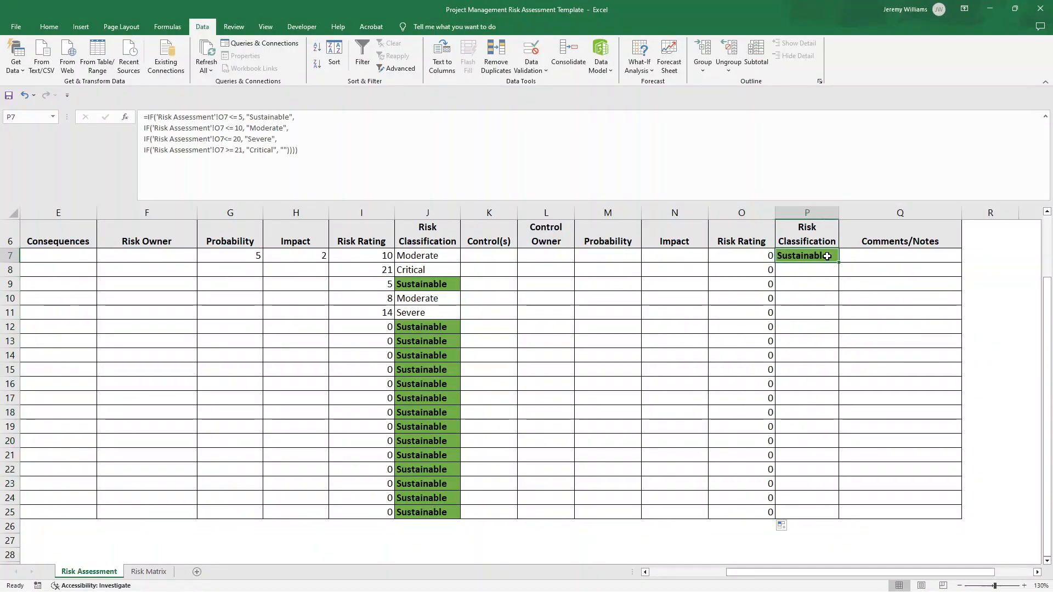
key(Return)
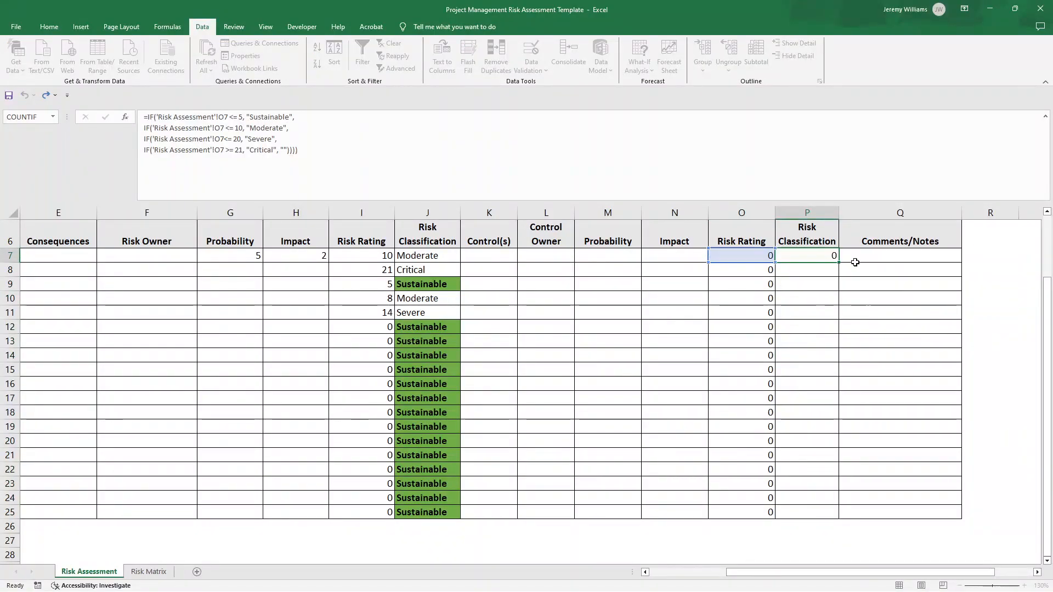
click(841, 260)
click(829, 258)
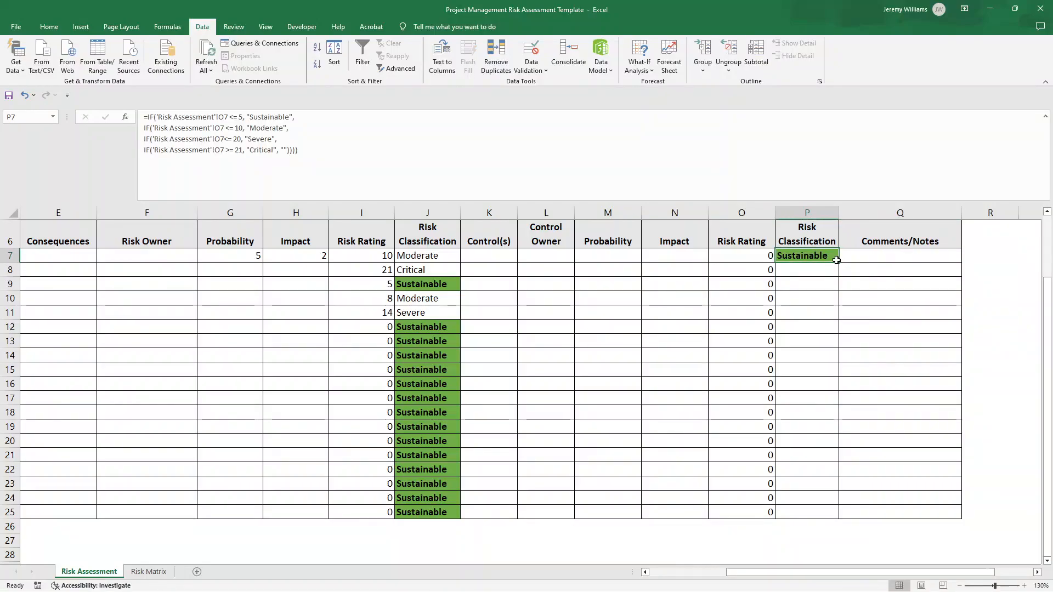
drag(838, 262, 837, 518)
scroll(721, 345, up, 2)
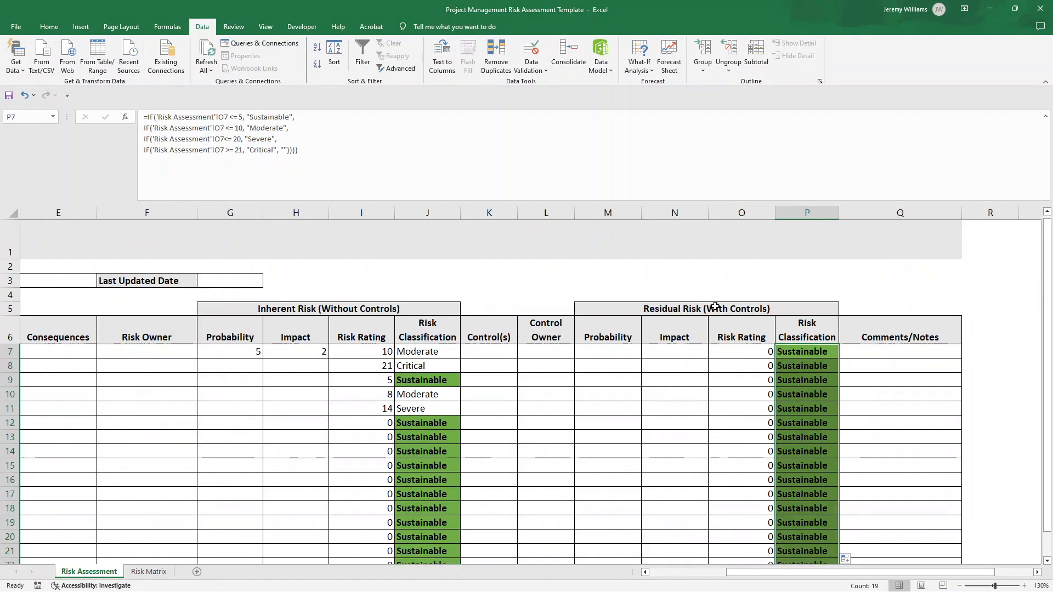
scroll(694, 298, down, 1)
- Shrink the expanded formula display to a single line to give the sheet more room
click(417, 312)
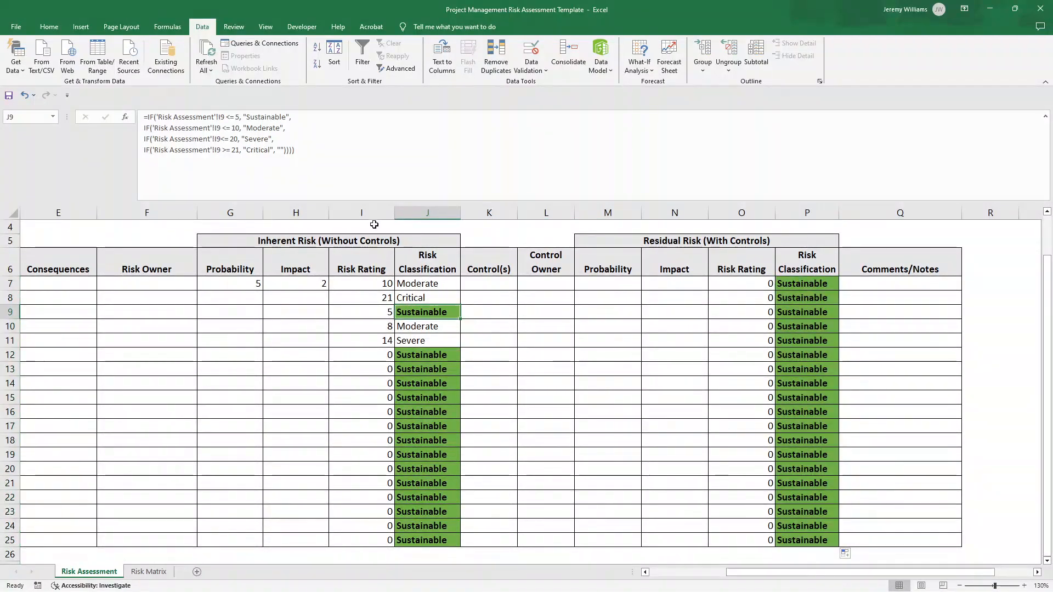
click(376, 203)
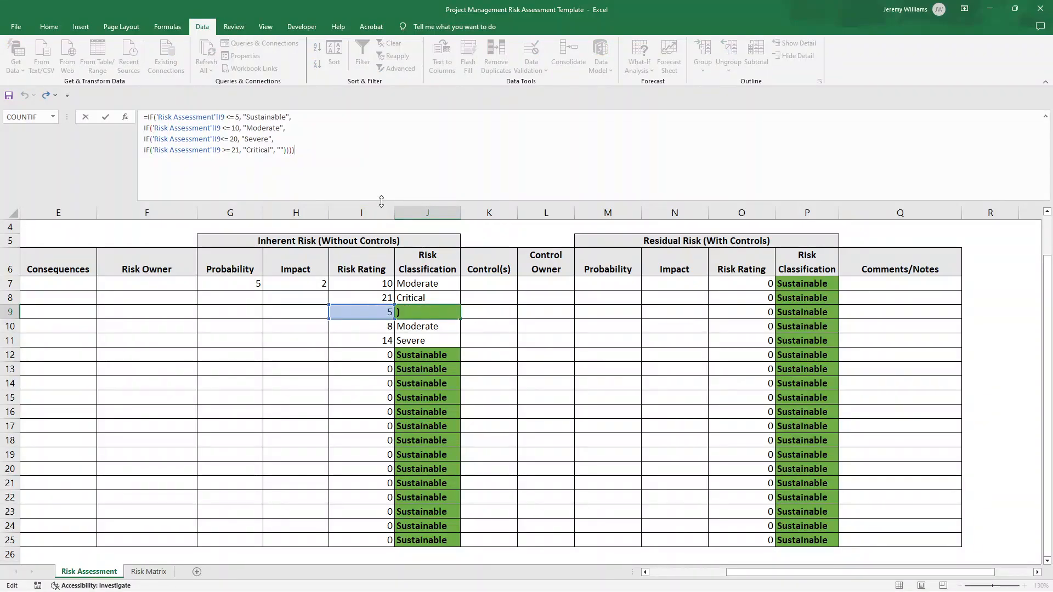
drag(376, 203, 397, 135)
click(364, 232)
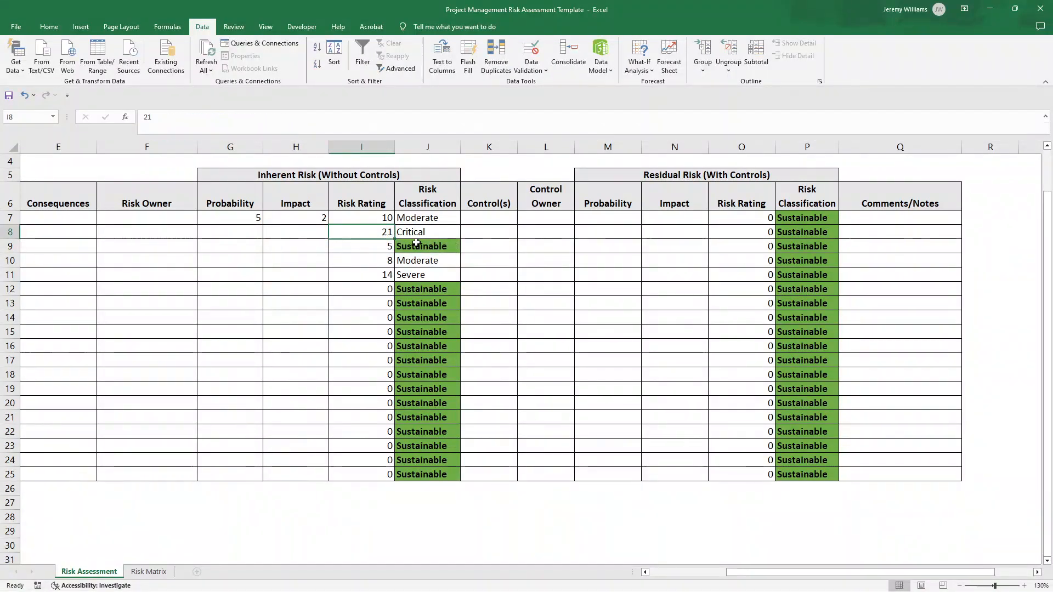
scroll(426, 289, up, 1)
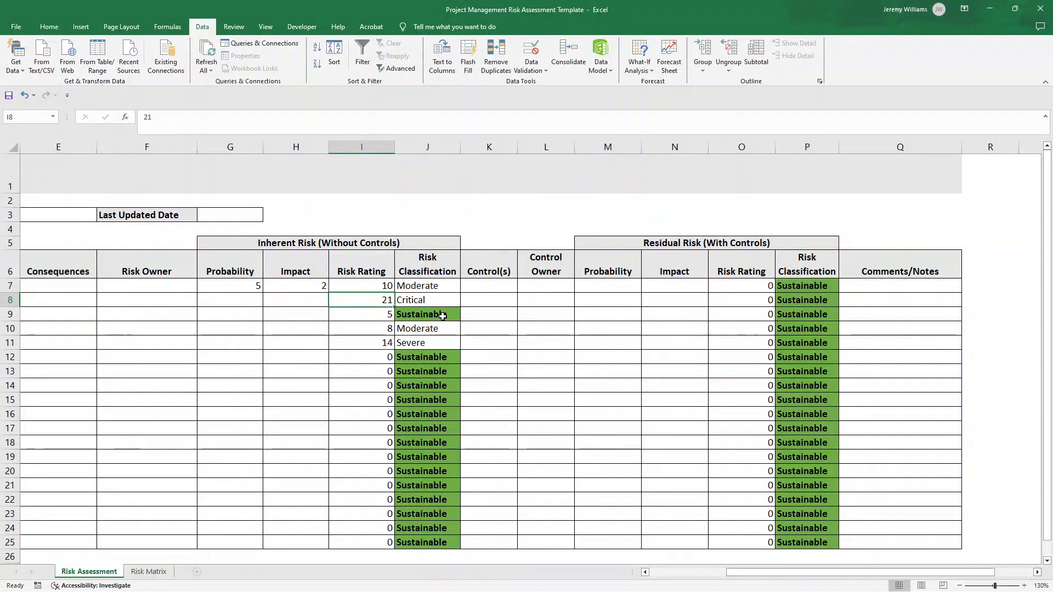
- Start a new conditional formatting rule that formats only cells with specific text containing "Moderate"
click(49, 26)
click(485, 58)
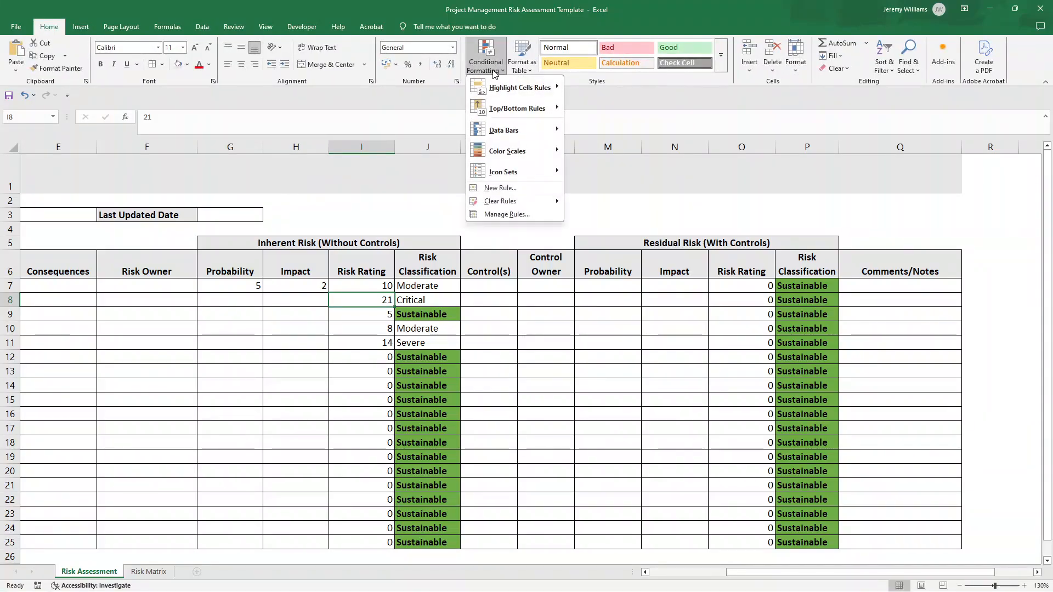
click(513, 215)
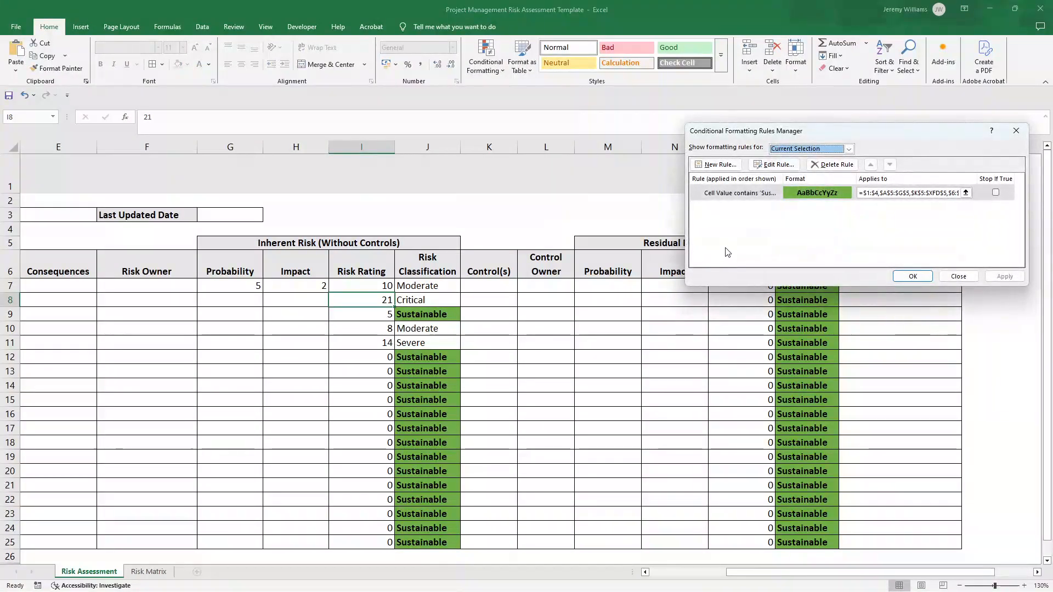
click(713, 164)
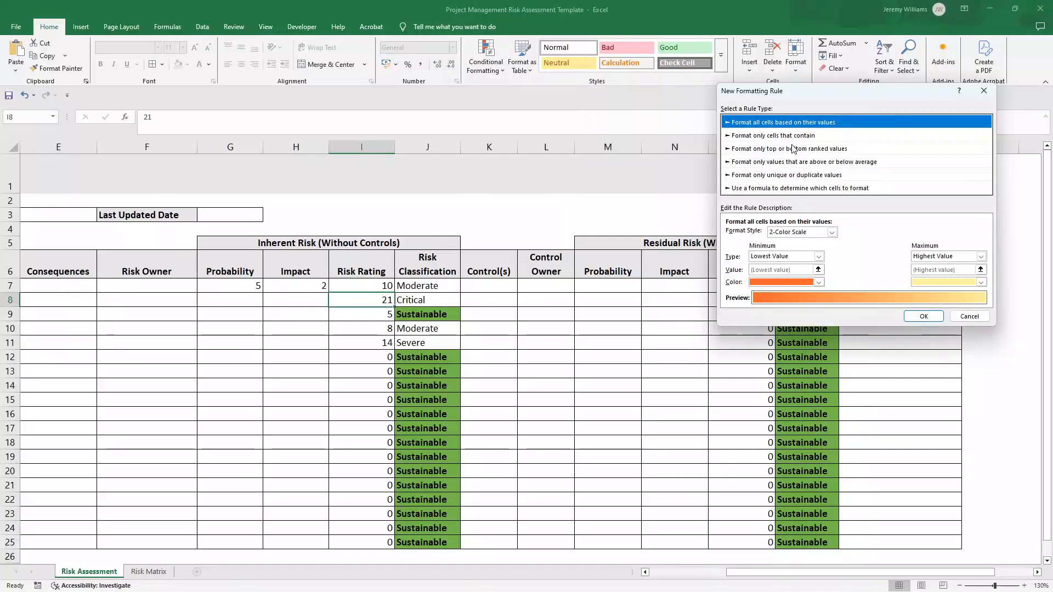
click(759, 141)
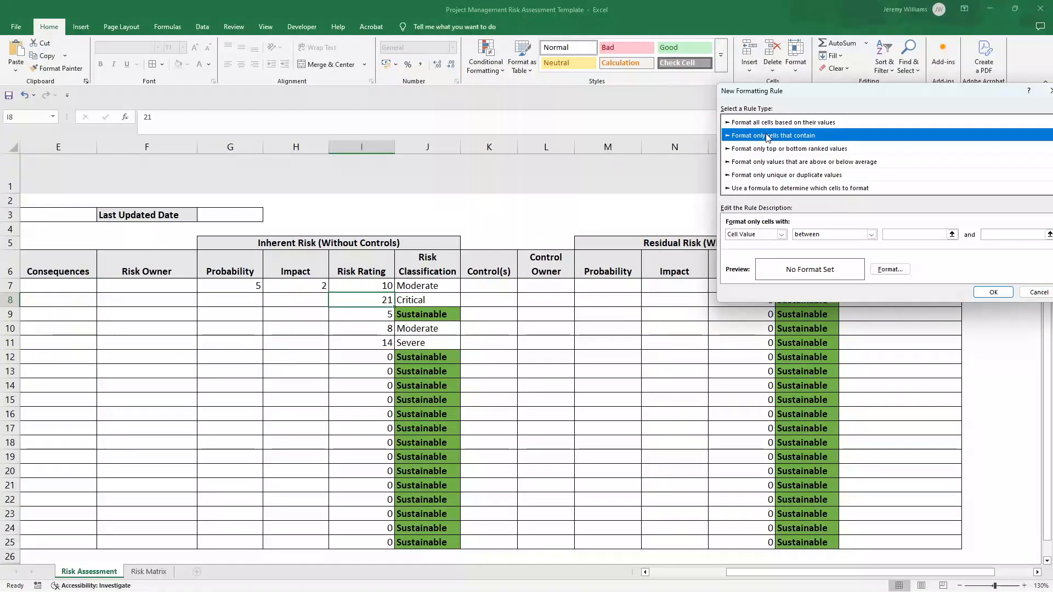
click(781, 235)
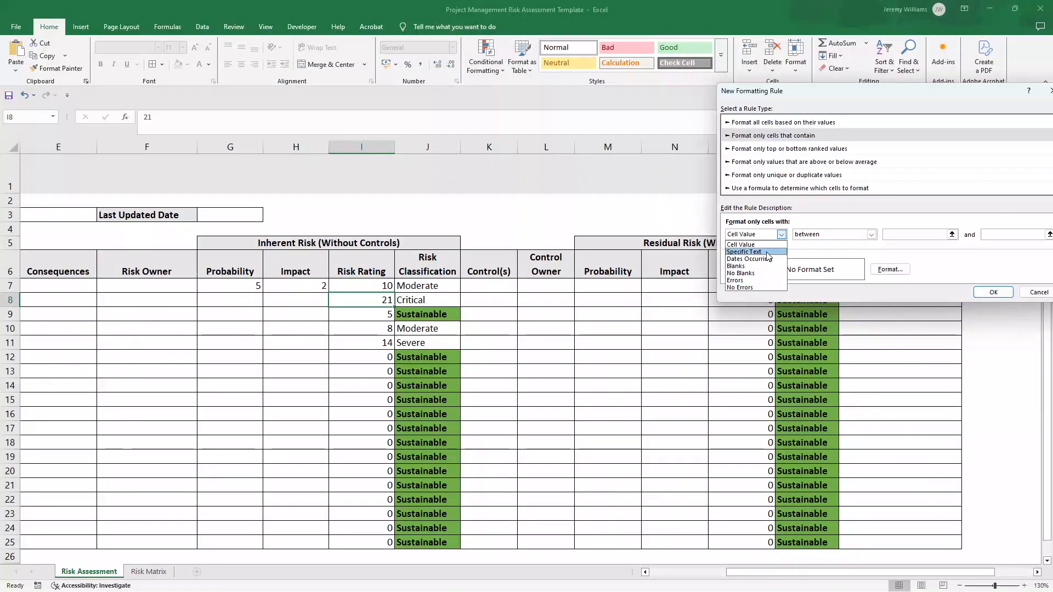
click(744, 252)
click(817, 240)
click(817, 245)
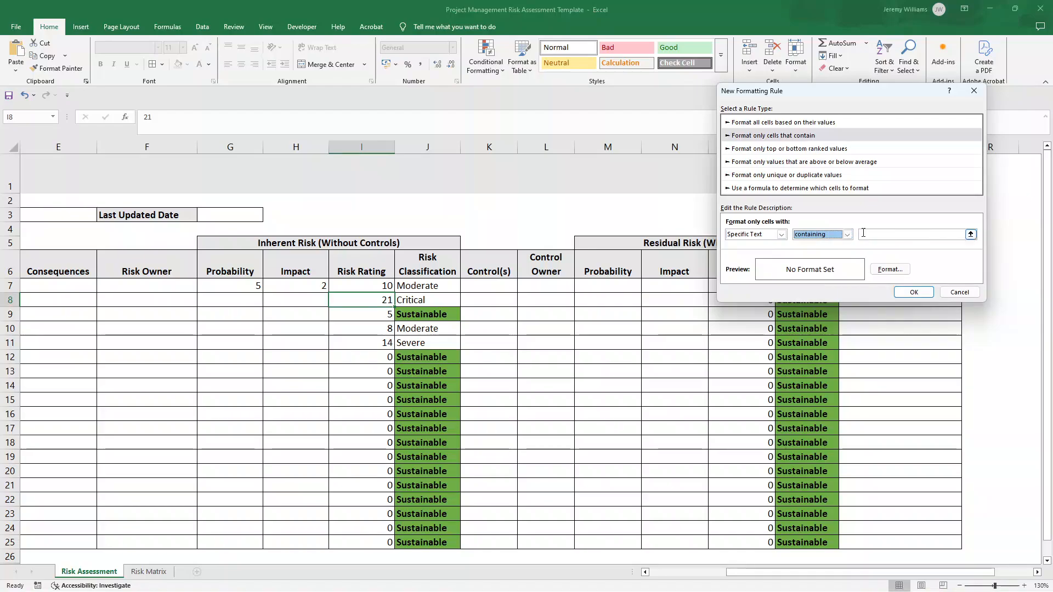
click(862, 234)
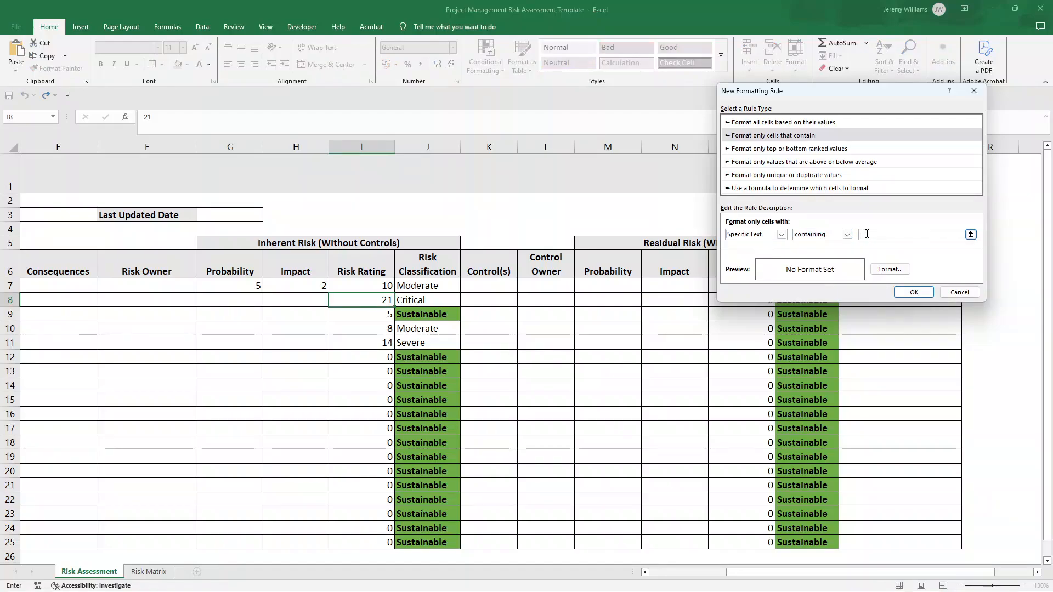
text(Moderate)
- Format the "Moderate" rule with a yellow fill and bold font, and add it to the conditional formatting rules
click(889, 270)
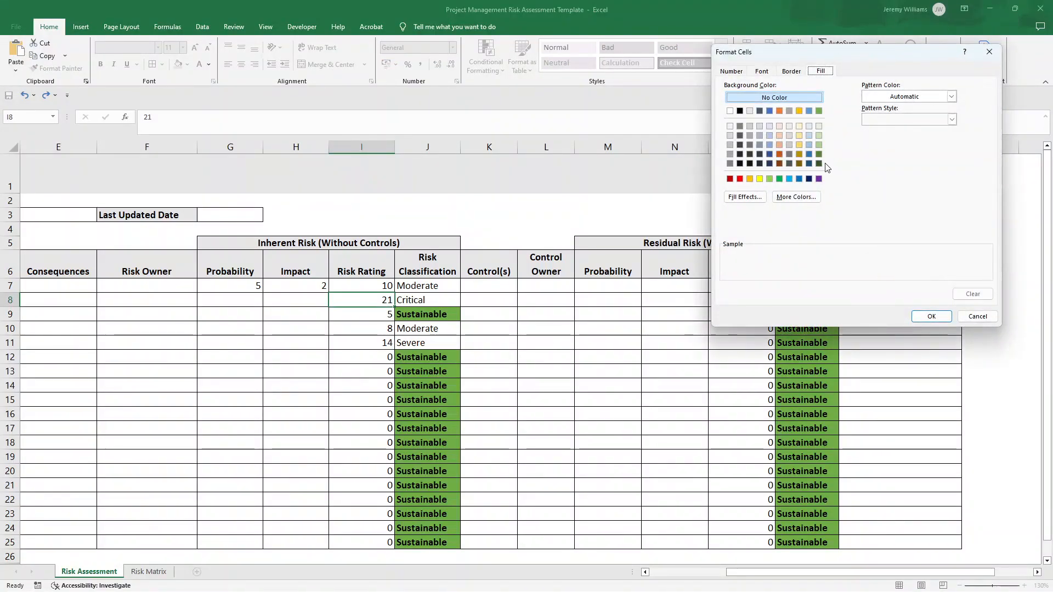
click(759, 179)
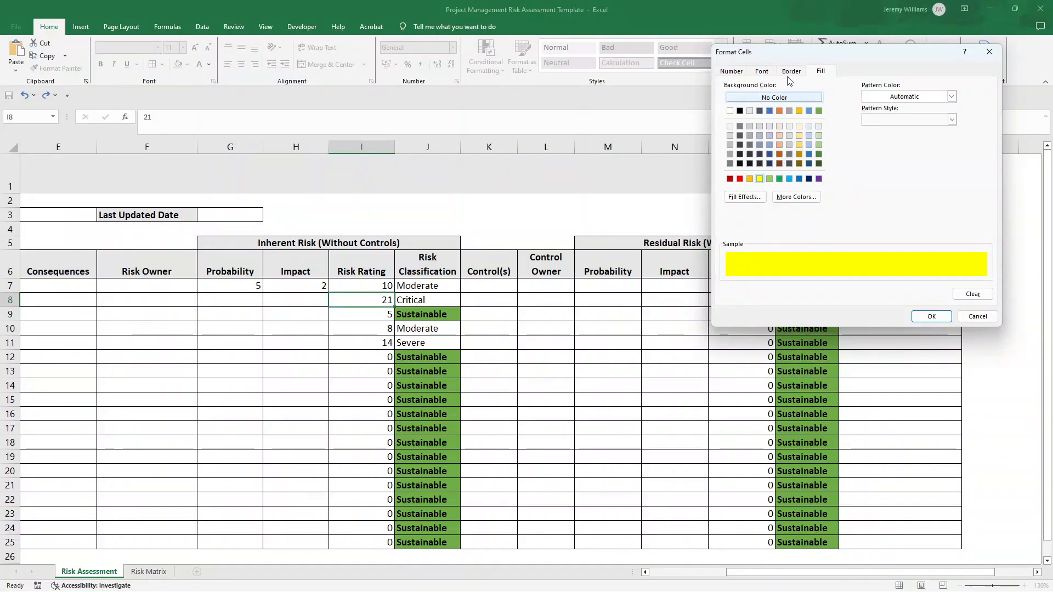
click(760, 72)
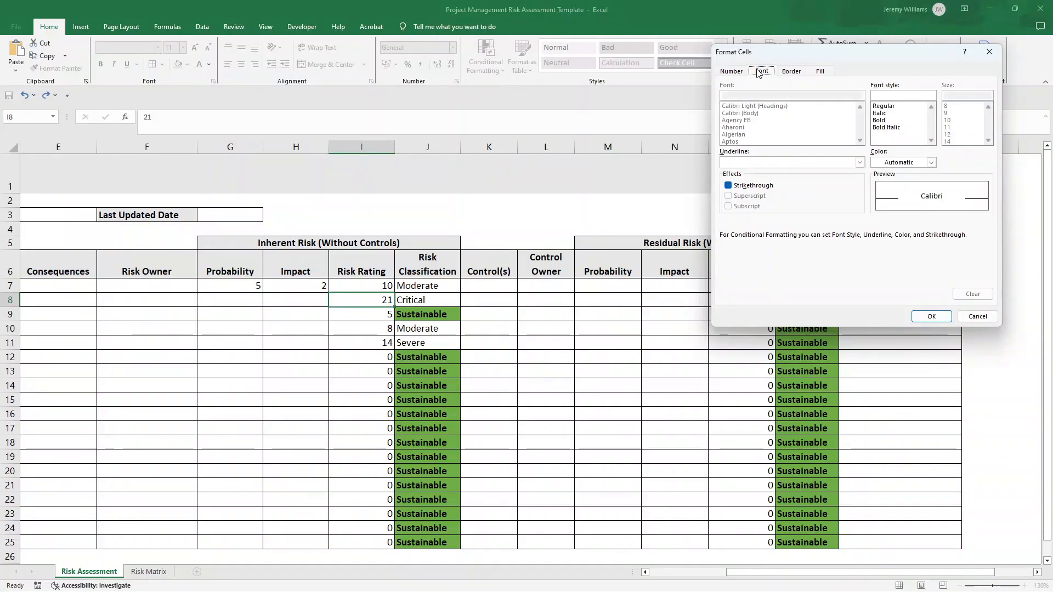
click(886, 120)
click(931, 316)
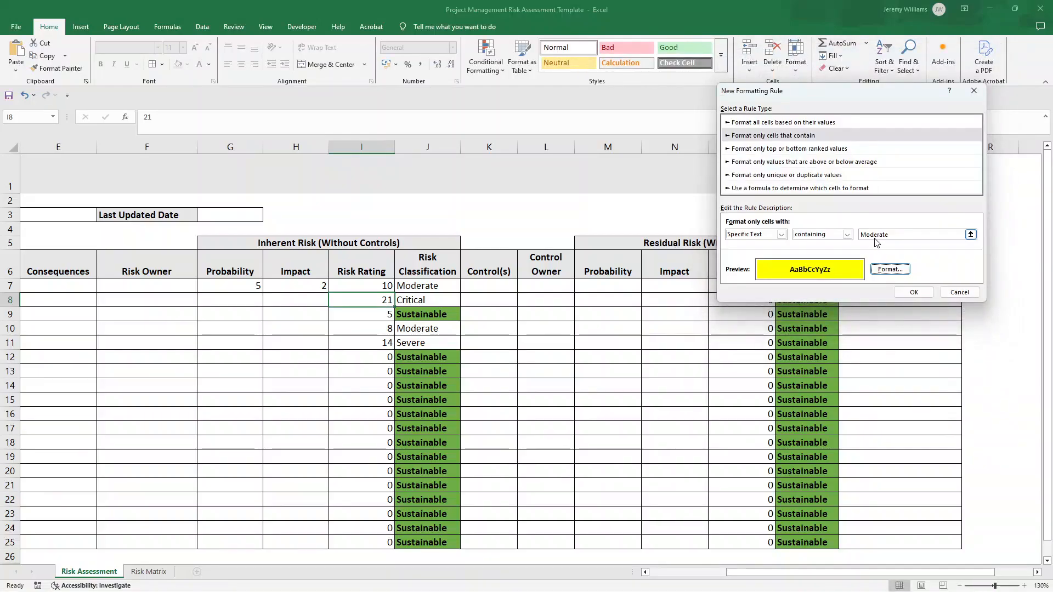
click(914, 293)
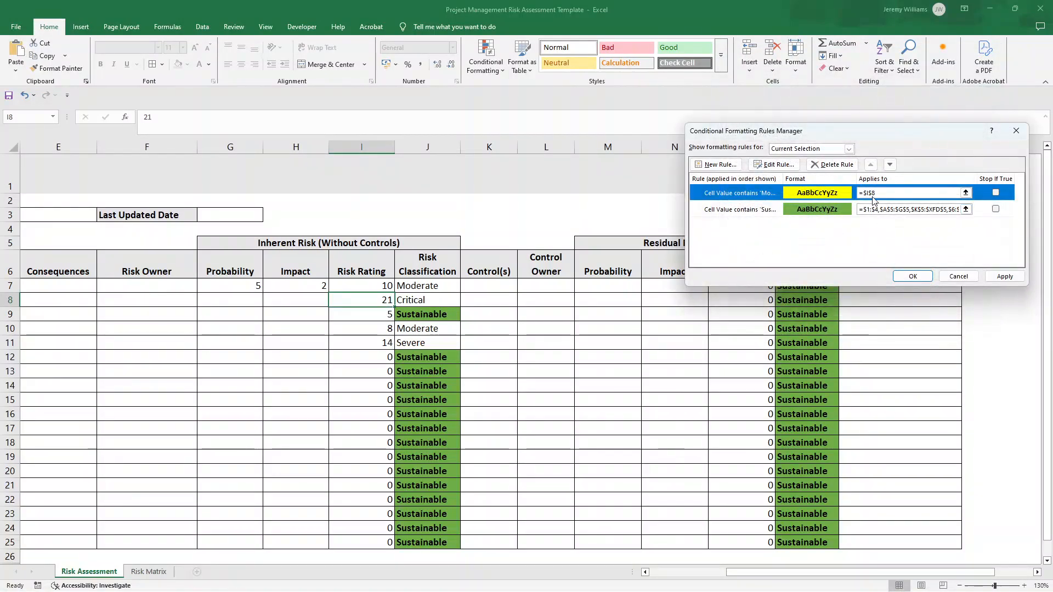
- Set the "Moderate" rule to apply to the whole sheet, =$1:$1048576, and apply the change
click(888, 192)
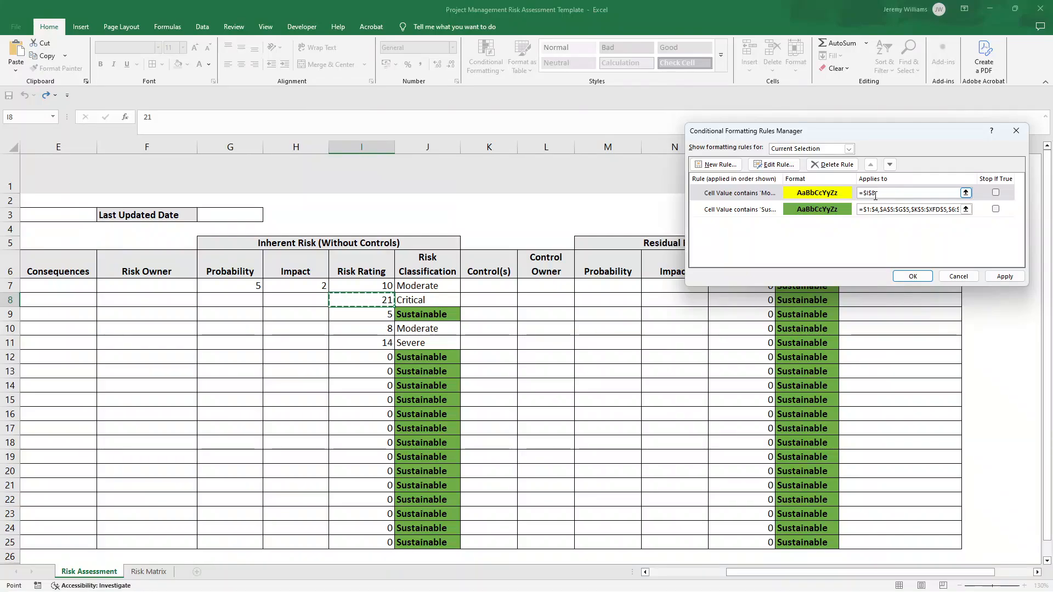
key(BackSpace)
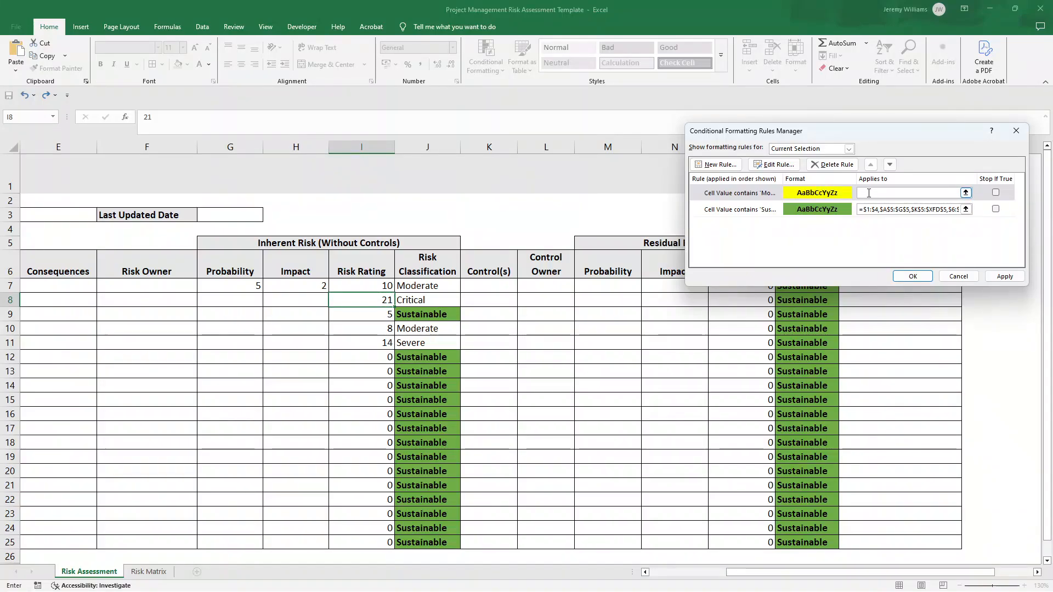
click(965, 192)
click(16, 147)
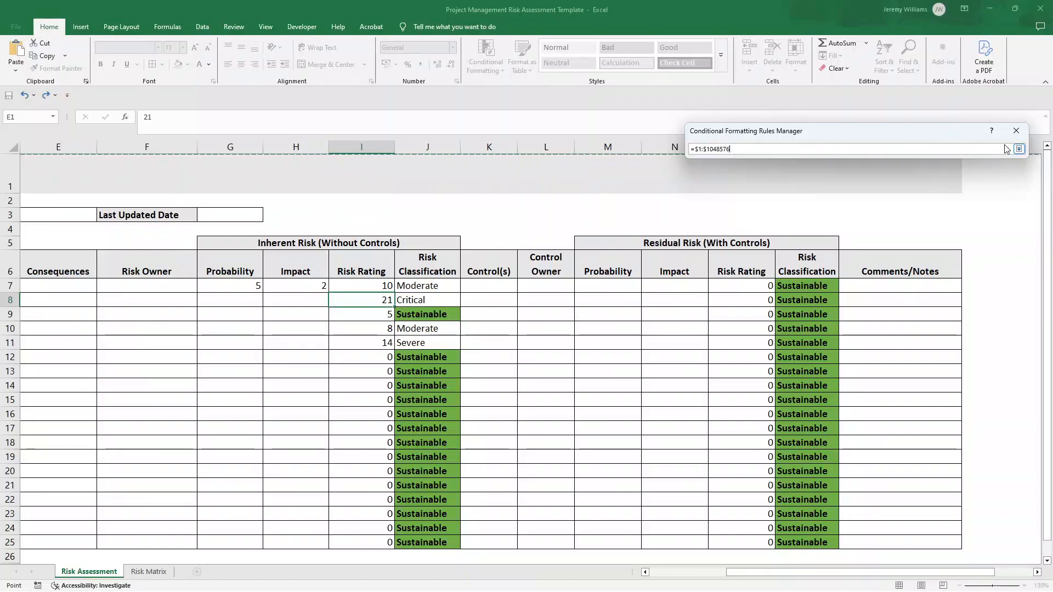
click(1018, 148)
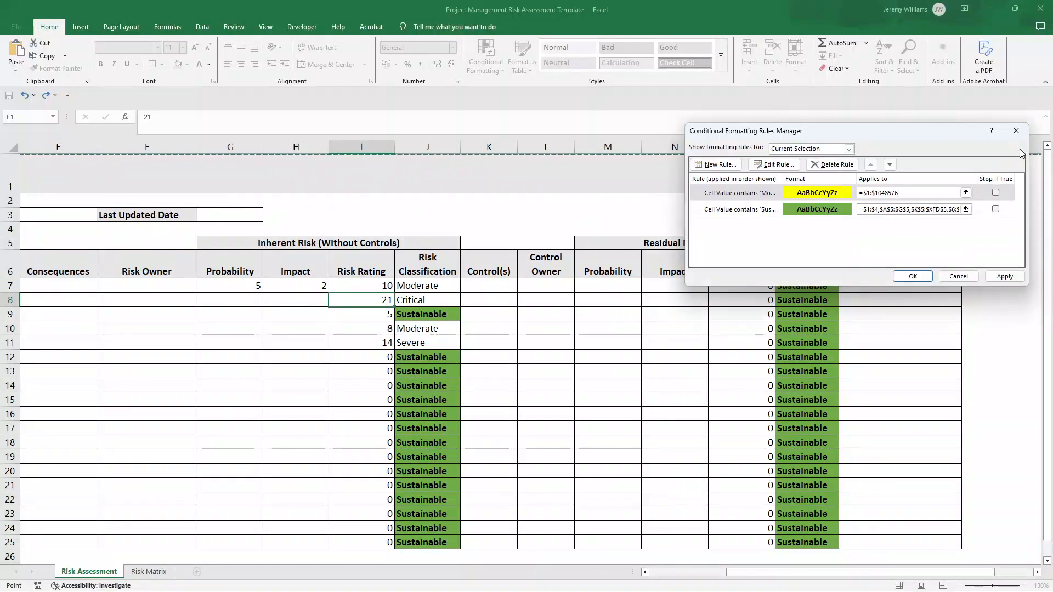
click(1005, 276)
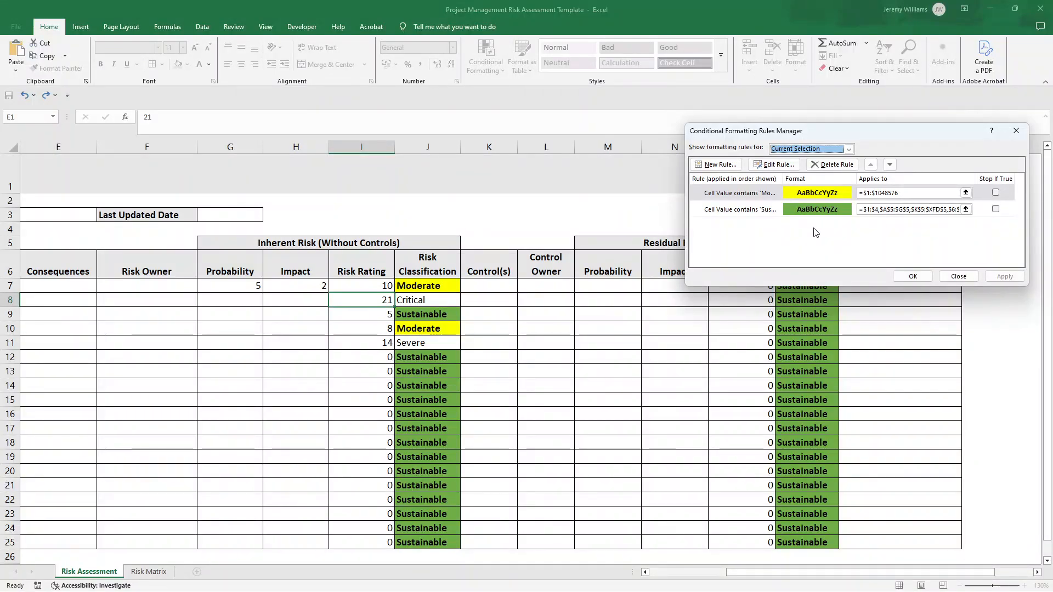
- Start a new conditional formatting rule that formats only cells with specific text containing "Severe"
click(715, 164)
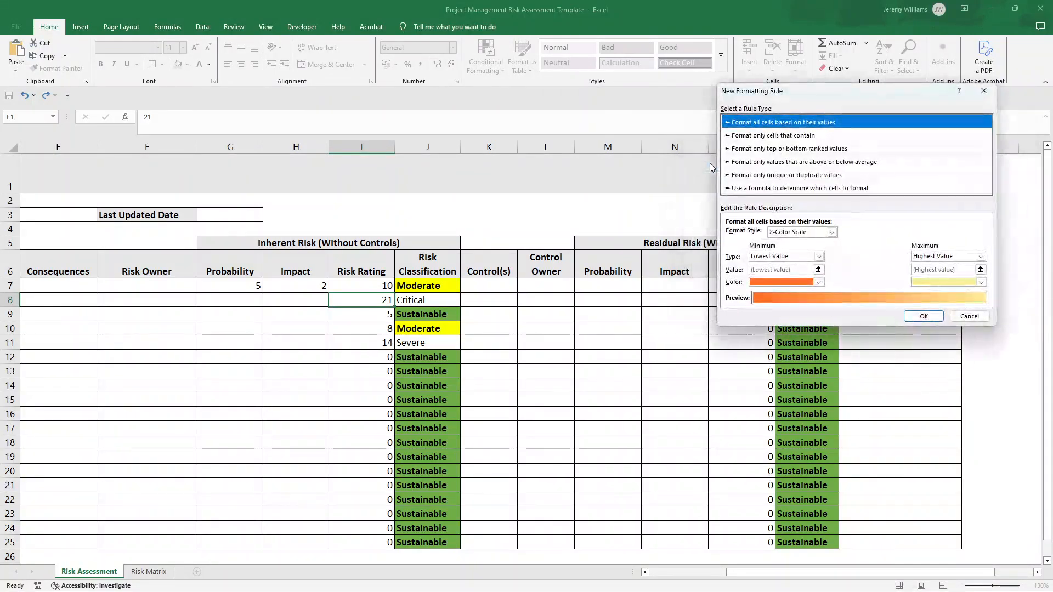
click(762, 136)
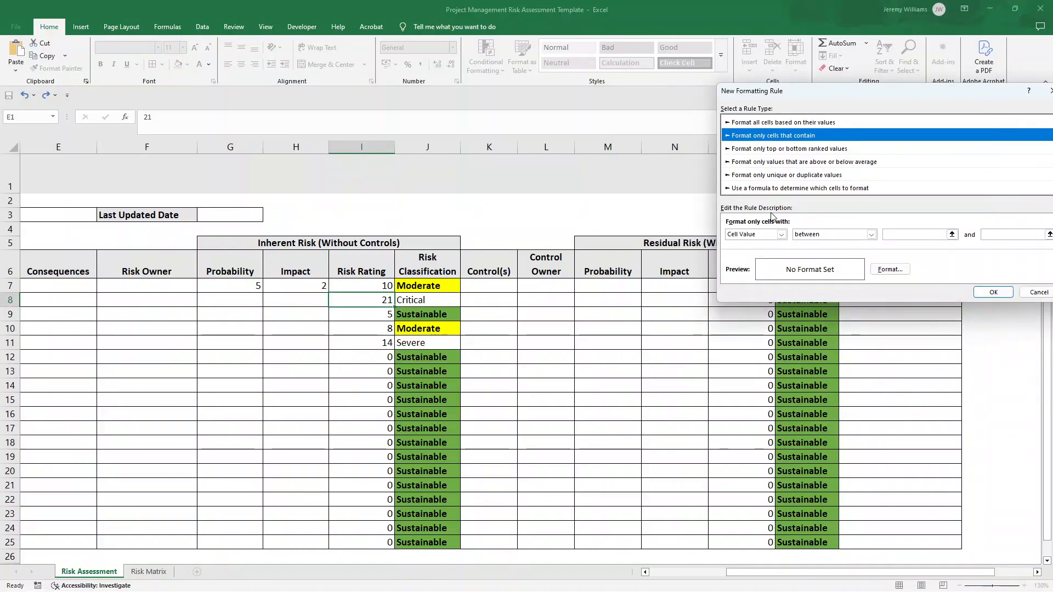
click(781, 234)
click(752, 251)
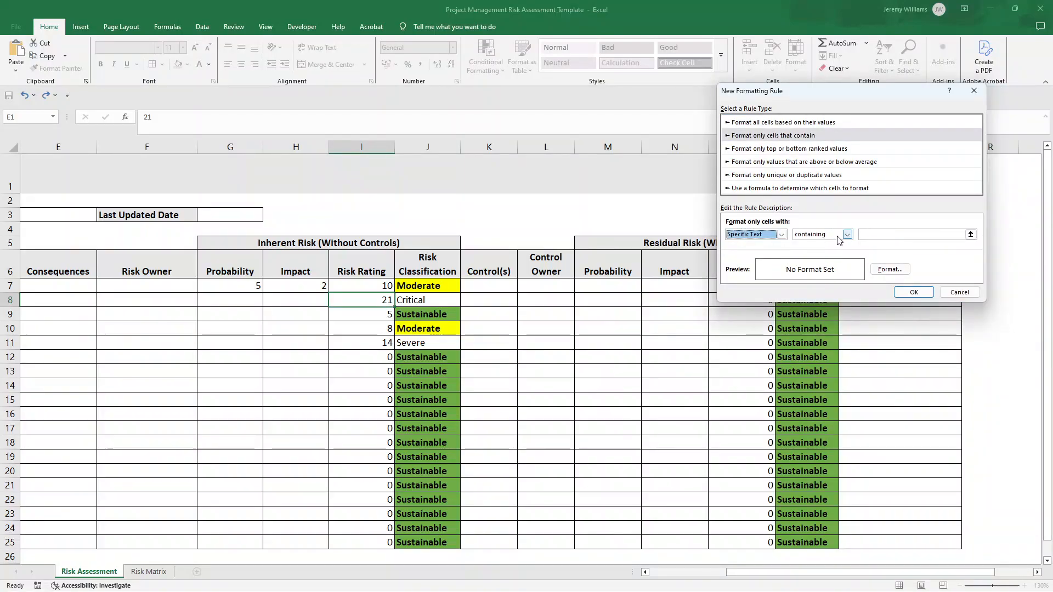
click(864, 233)
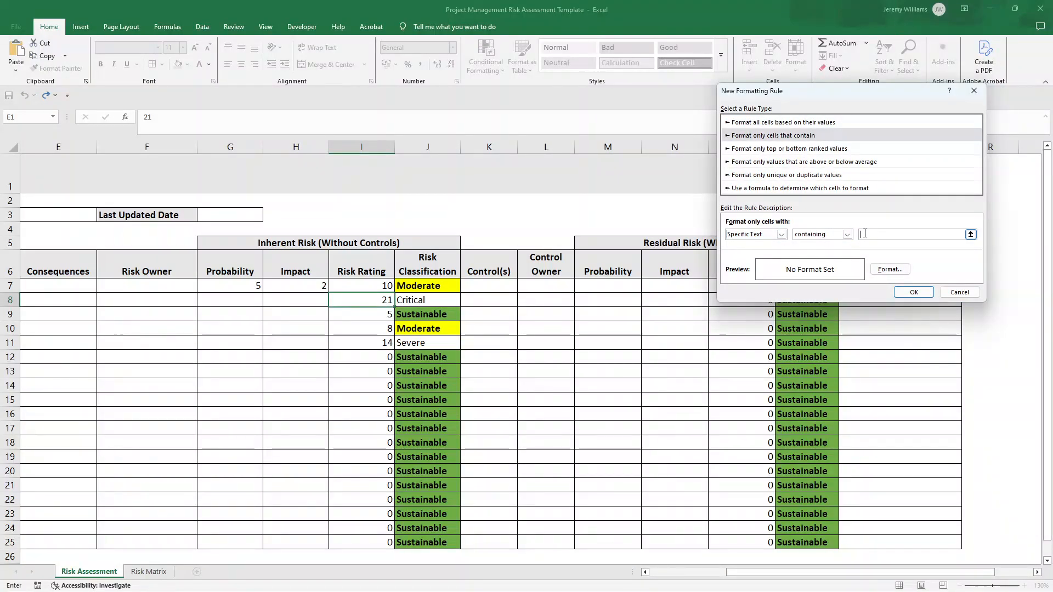
text(Severe)
- Format the "Severe" rule with bold font and an orange fill, and add it to the rules
click(890, 269)
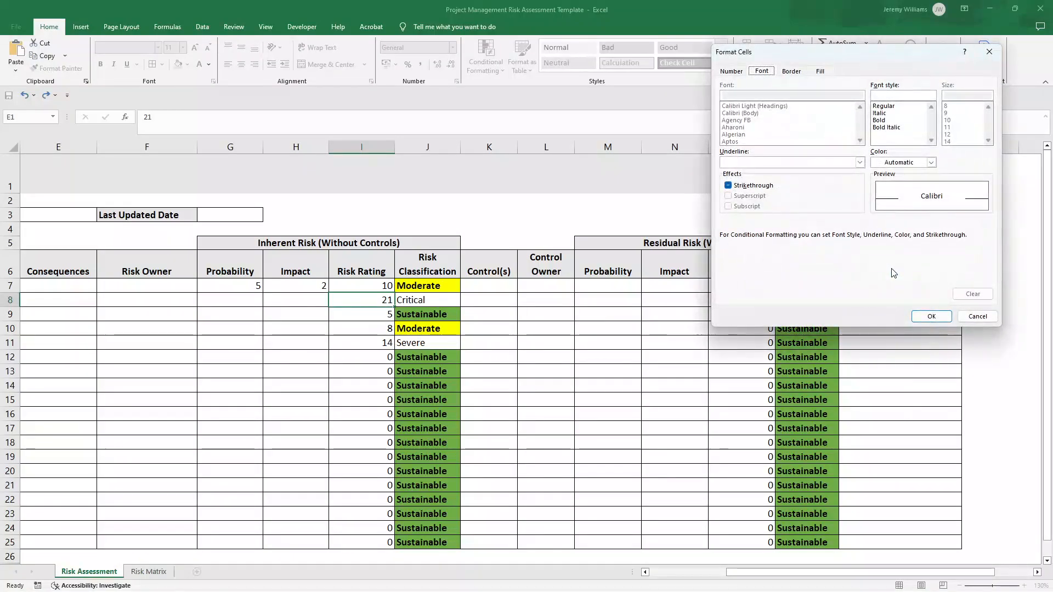
click(879, 120)
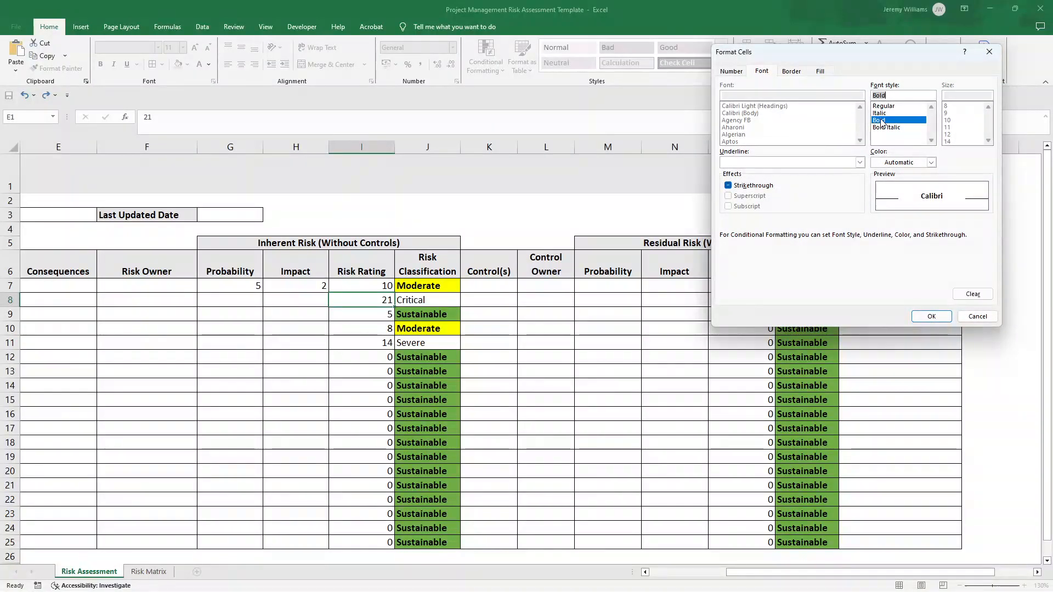
click(820, 72)
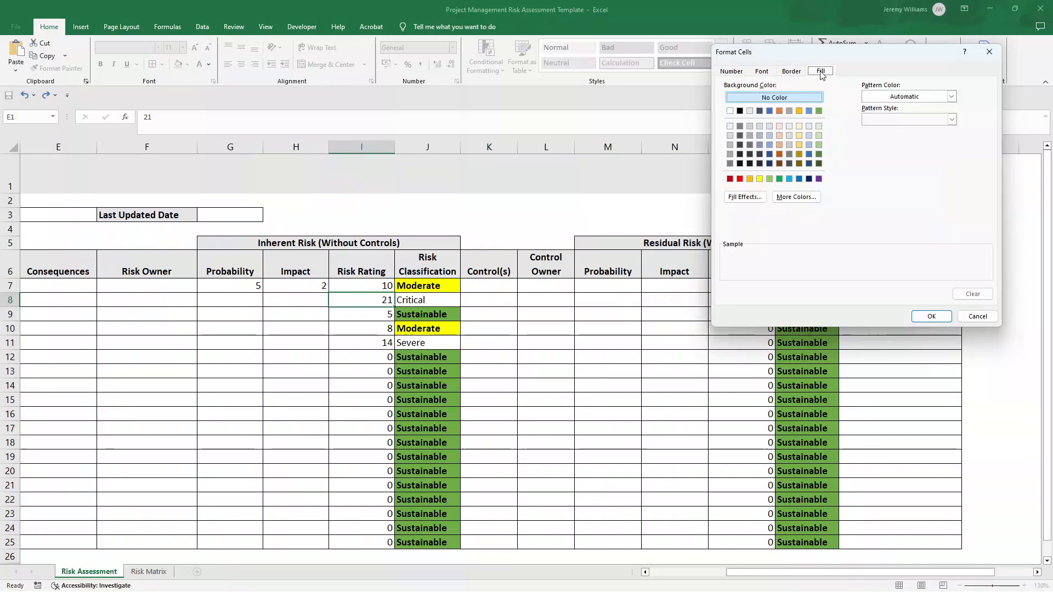
click(750, 179)
click(931, 316)
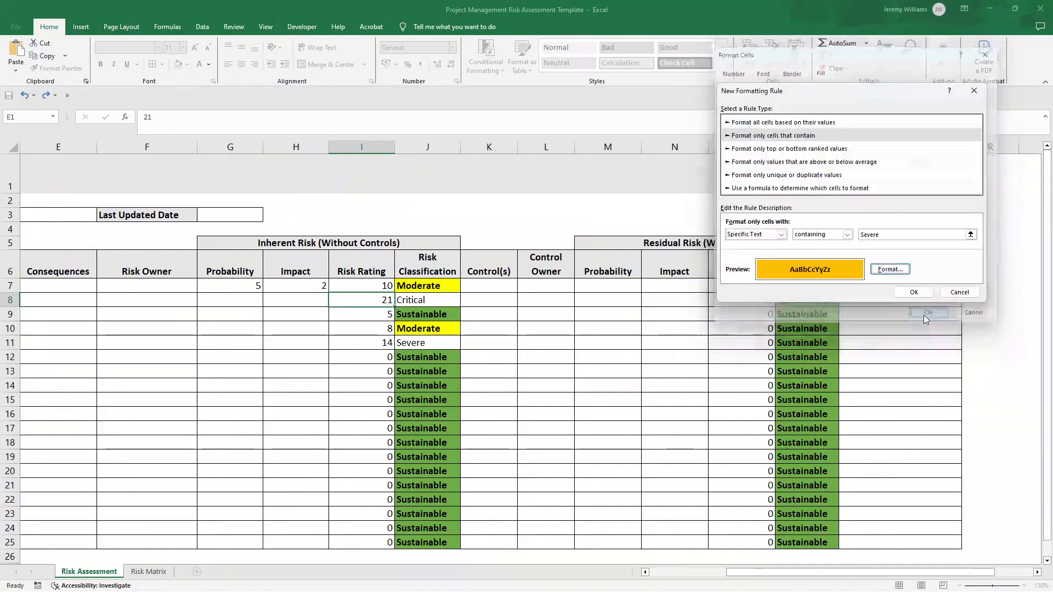
click(913, 292)
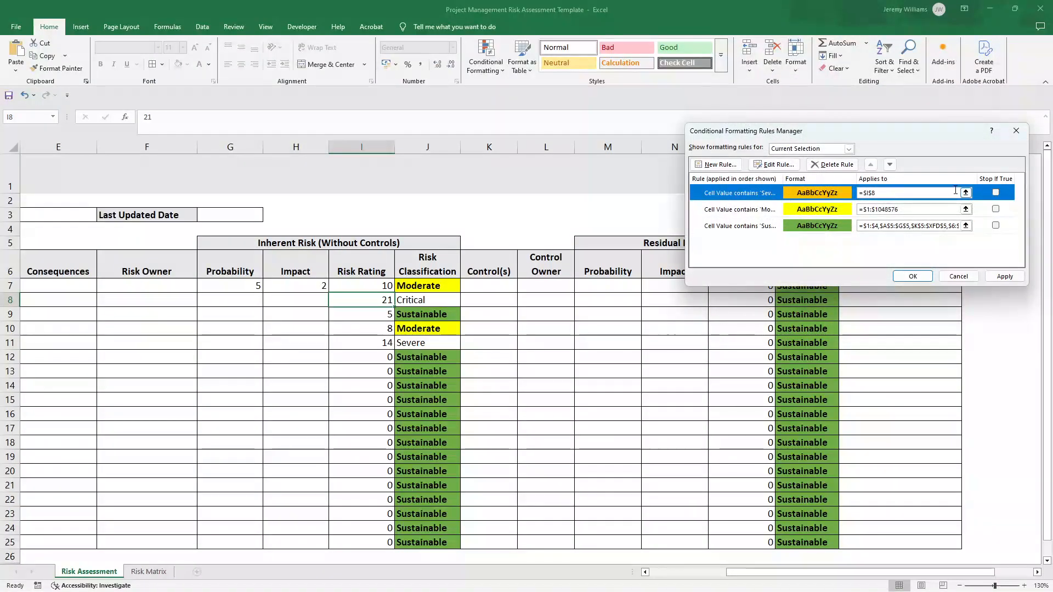
- Extend the "Severe" rule to the whole sheet, =$1:$1048576, apply it and finish managing the rules
click(966, 193)
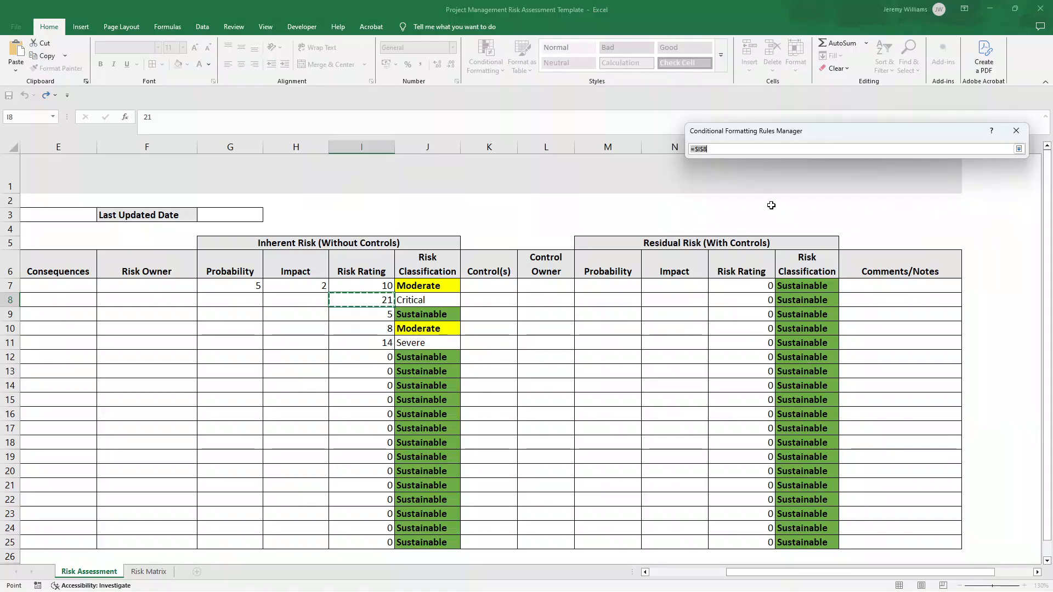
click(13, 147)
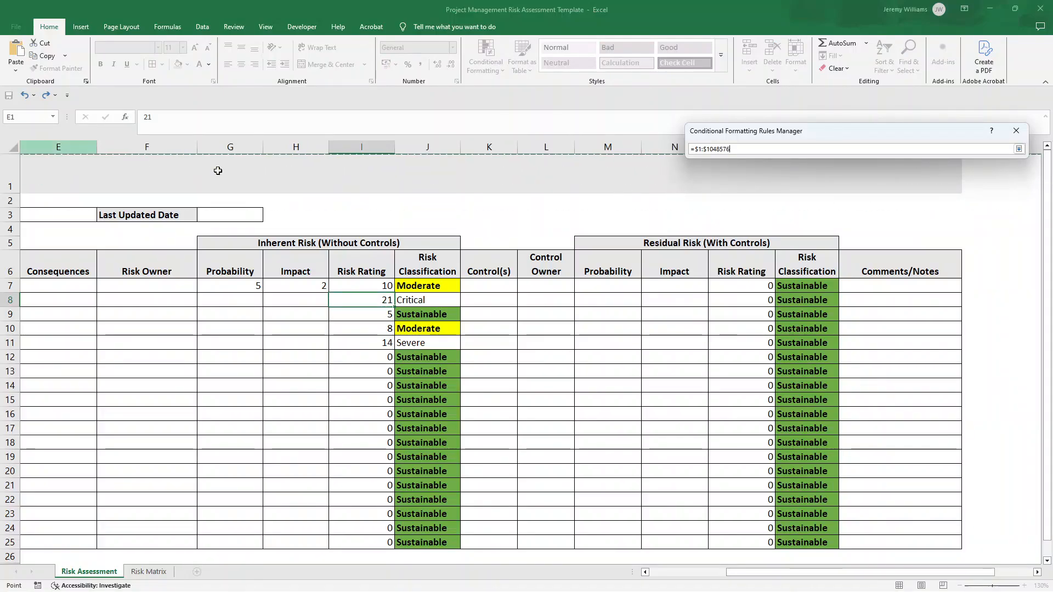
click(1019, 149)
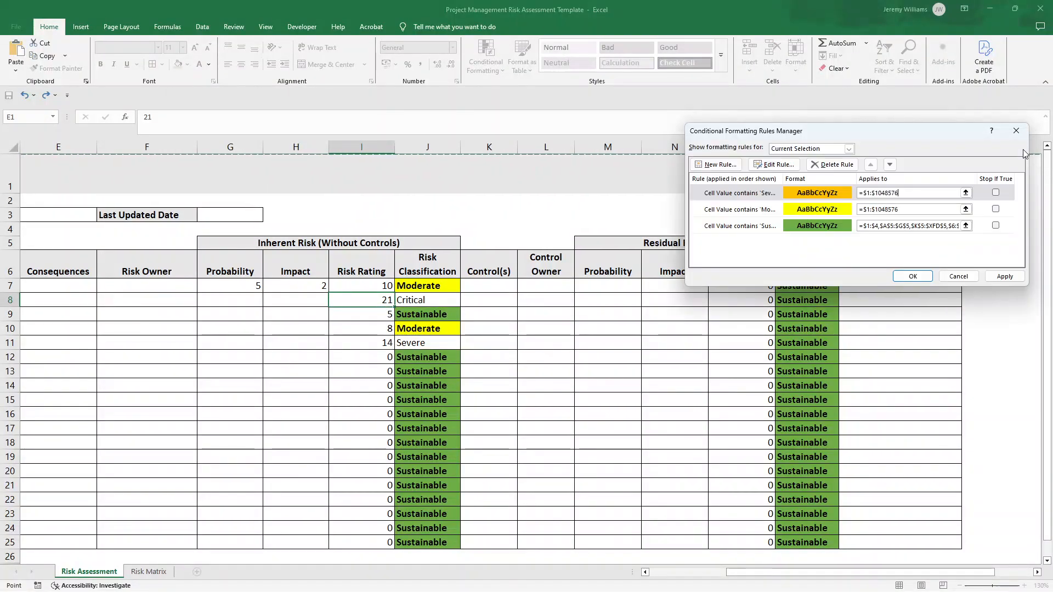
click(1005, 277)
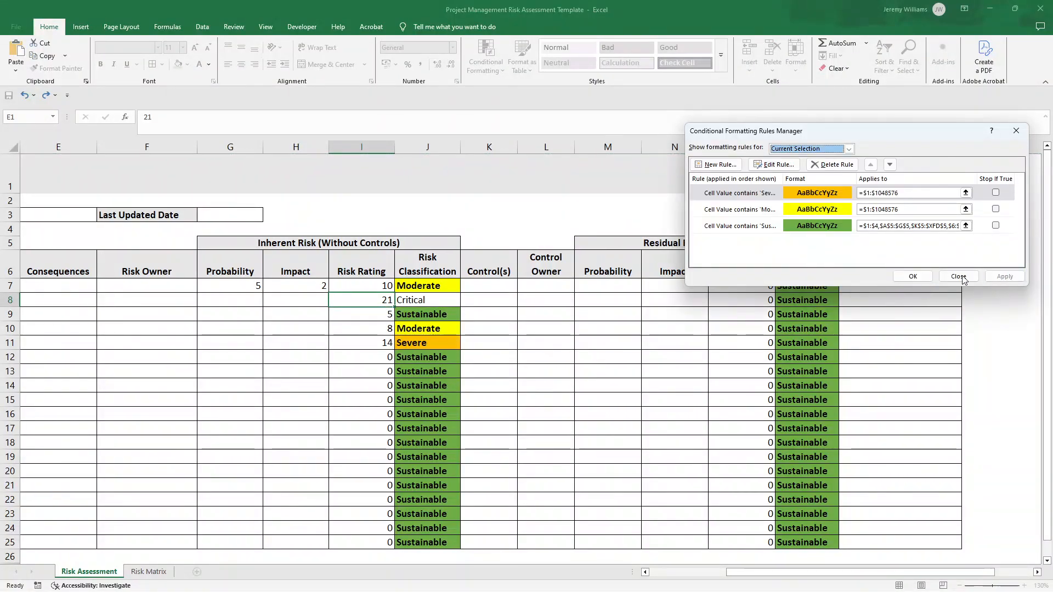
click(912, 277)
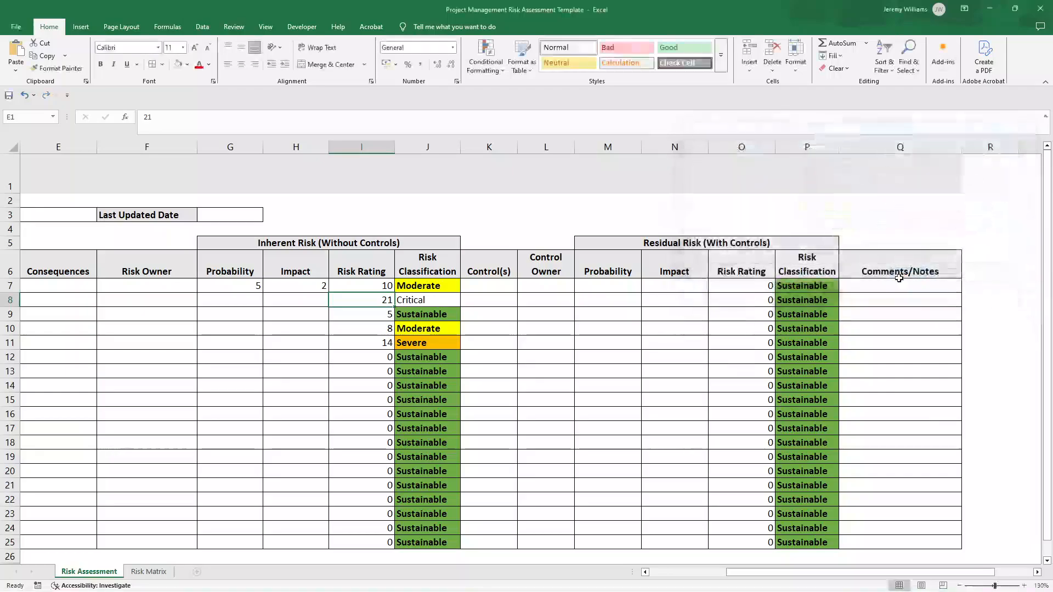
- Review the Risk Assessment table from the Controls column back to Risk ID, including the risk detail and Inherent Risk Probability and Impact cells
click(511, 336)
click(487, 290)
key(Left)
key(Left)
key(Left)
key(Left)
key(Left)
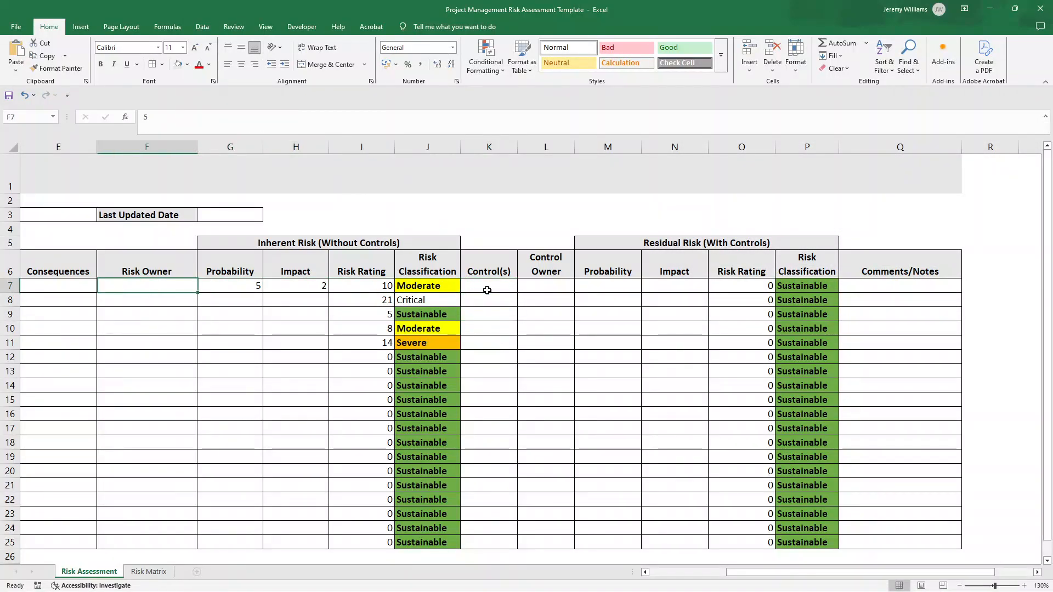
key(Left)
key(Left)
key(Left)
key(Left)
key(Left)
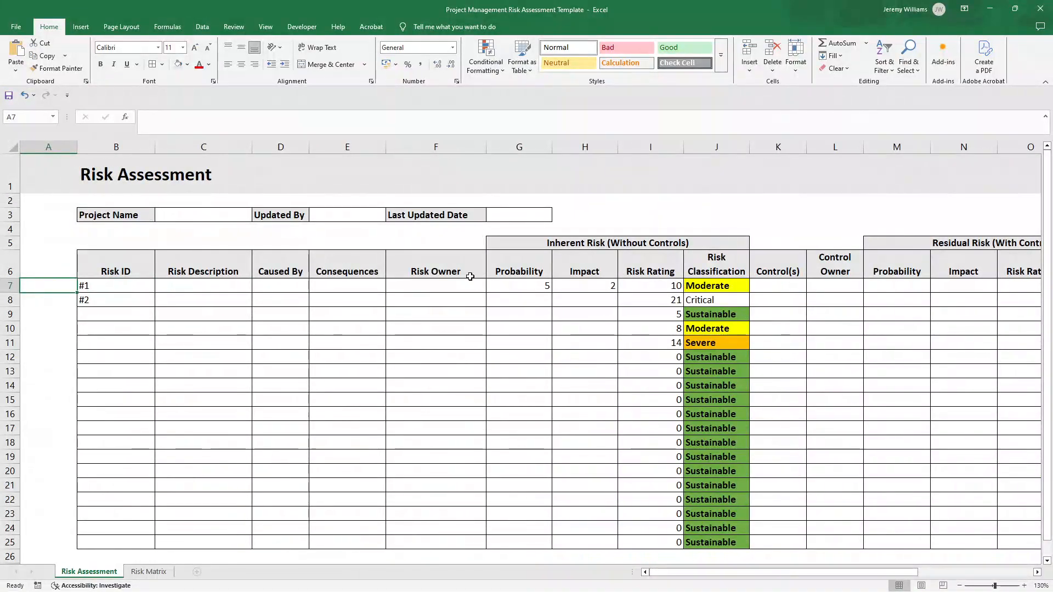
drag(217, 288, 263, 353)
click(418, 341)
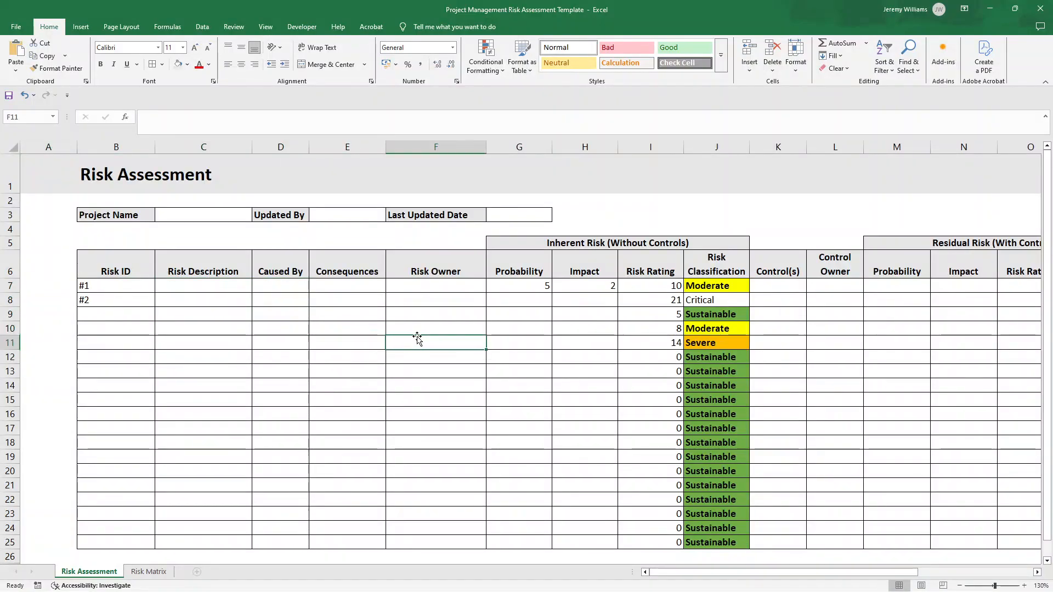
key(Right)
key(Right)
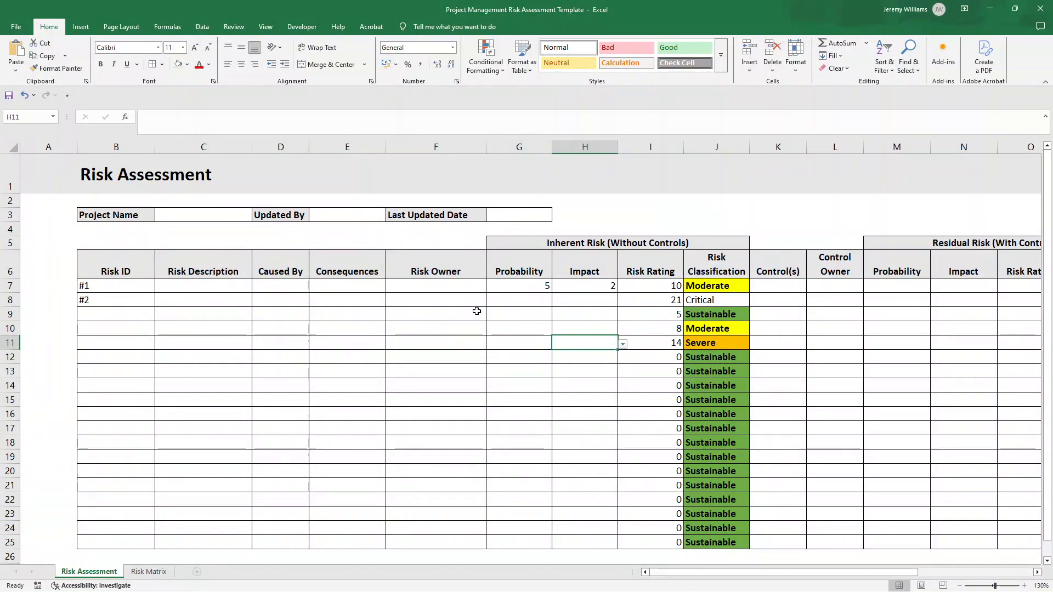
click(504, 294)
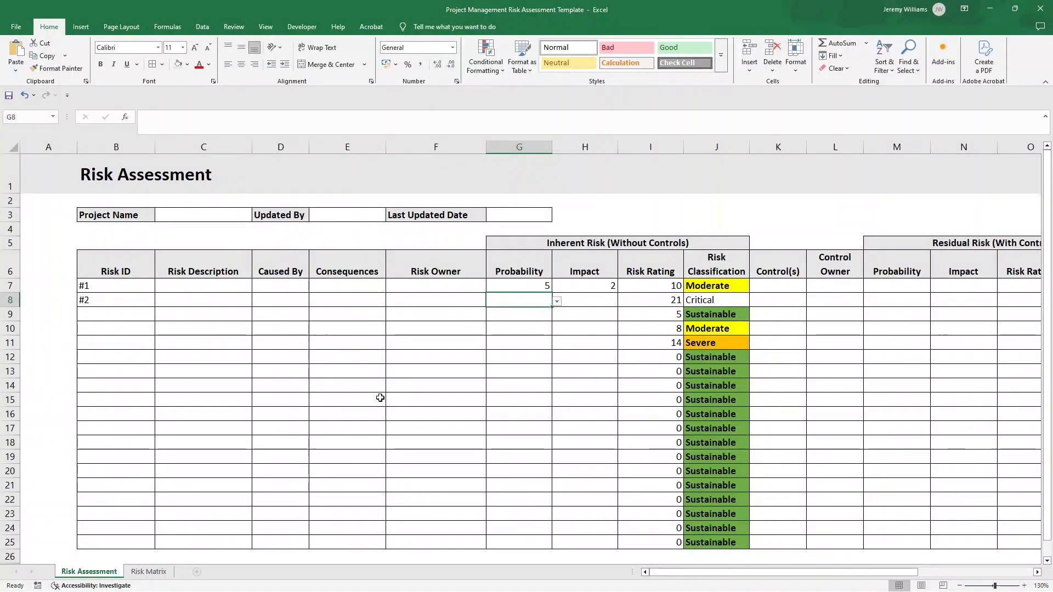
- Examine the Risk Matrix sheet's numeric and text matrices, including the Impact and Probability scales and the classification ranges
click(160, 573)
click(467, 412)
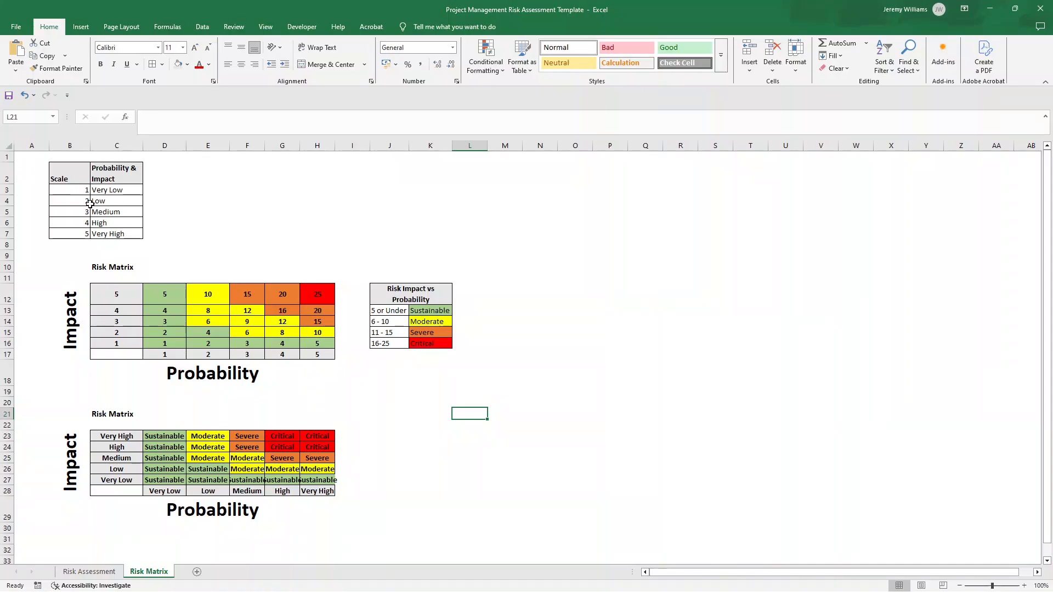
click(165, 310)
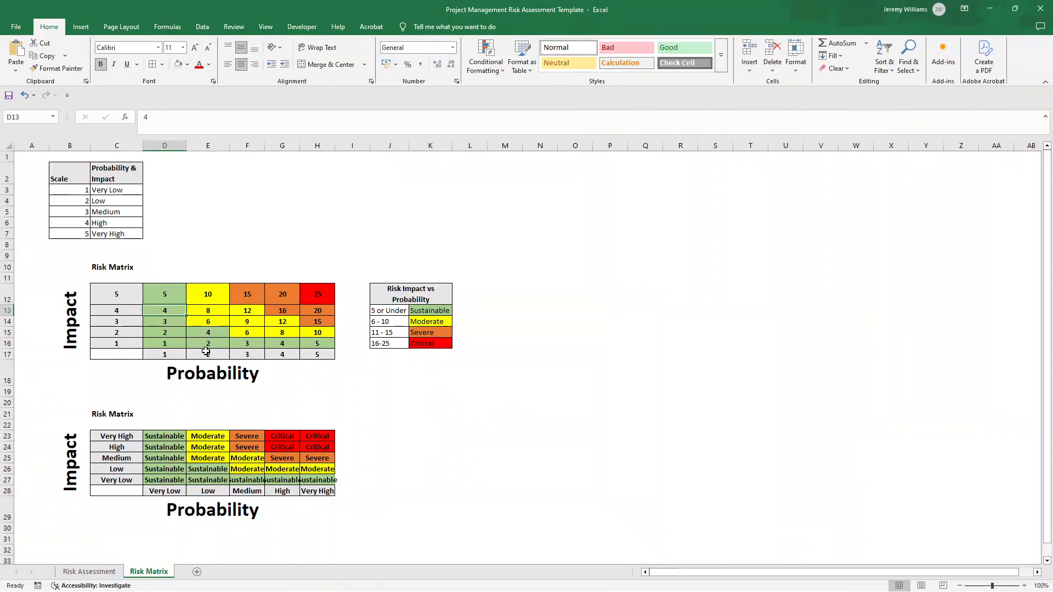
click(165, 321)
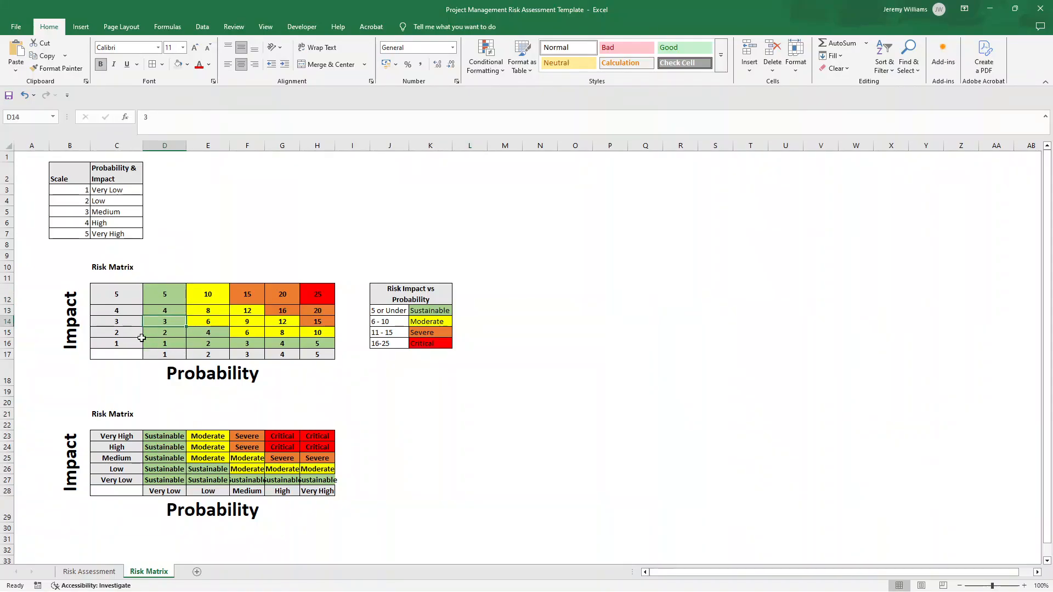
drag(112, 303, 116, 343)
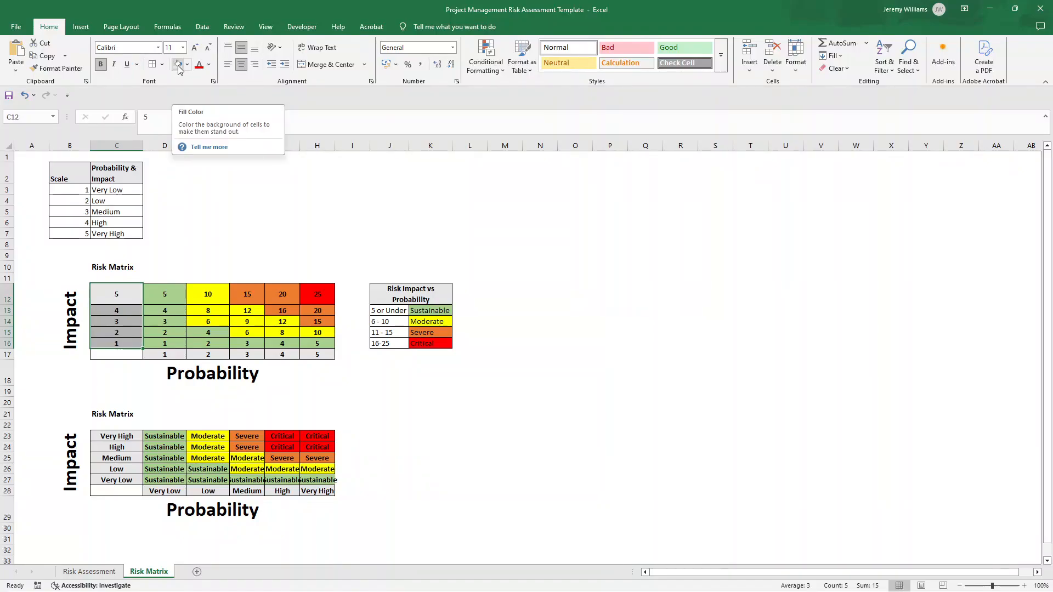
click(155, 356)
click(206, 354)
click(245, 355)
click(165, 467)
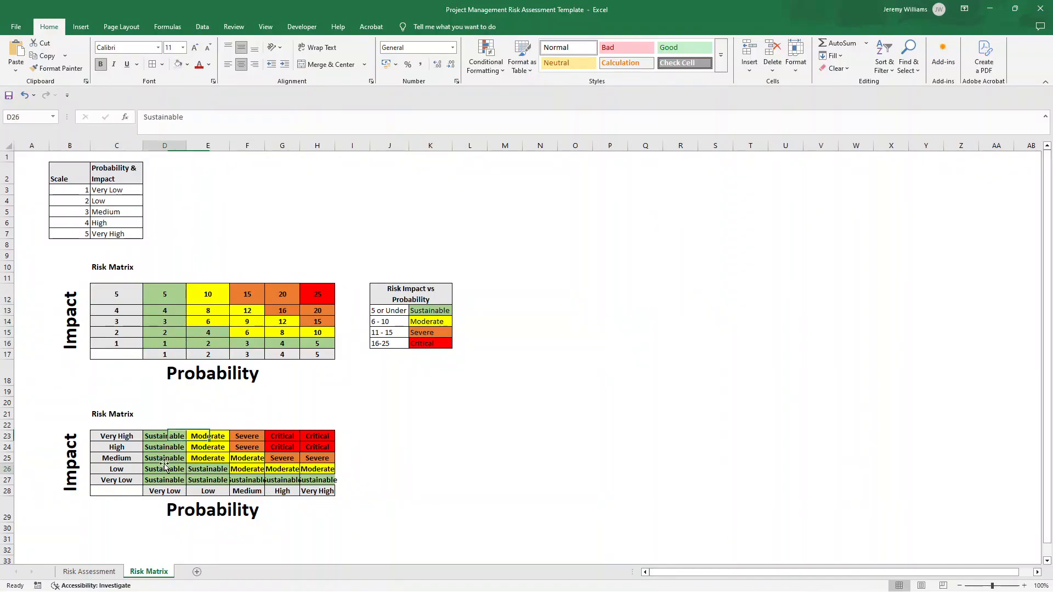
drag(85, 268, 404, 354)
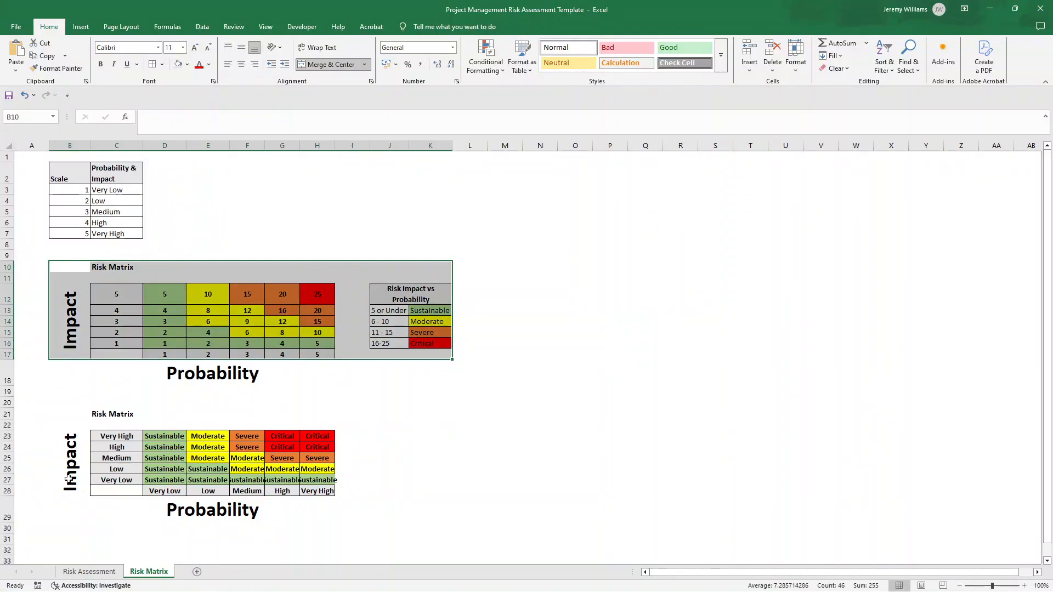
- Examine the text-based Risk Matrix and the Risk Impact vs Probability table, comparing each score range with its classification
click(69, 478)
click(172, 447)
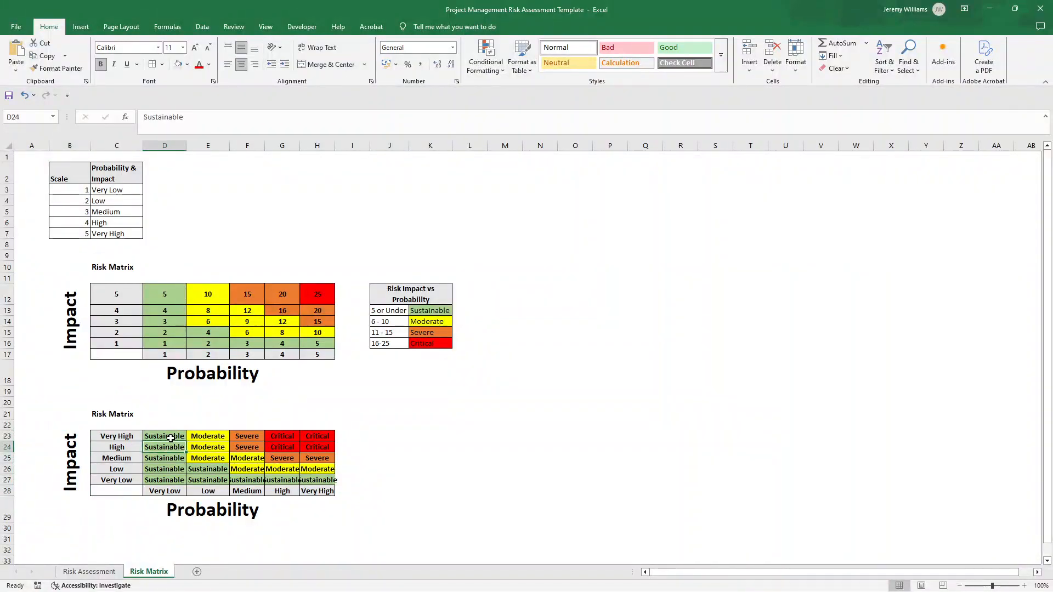
click(425, 309)
click(396, 311)
click(393, 321)
click(418, 324)
click(402, 311)
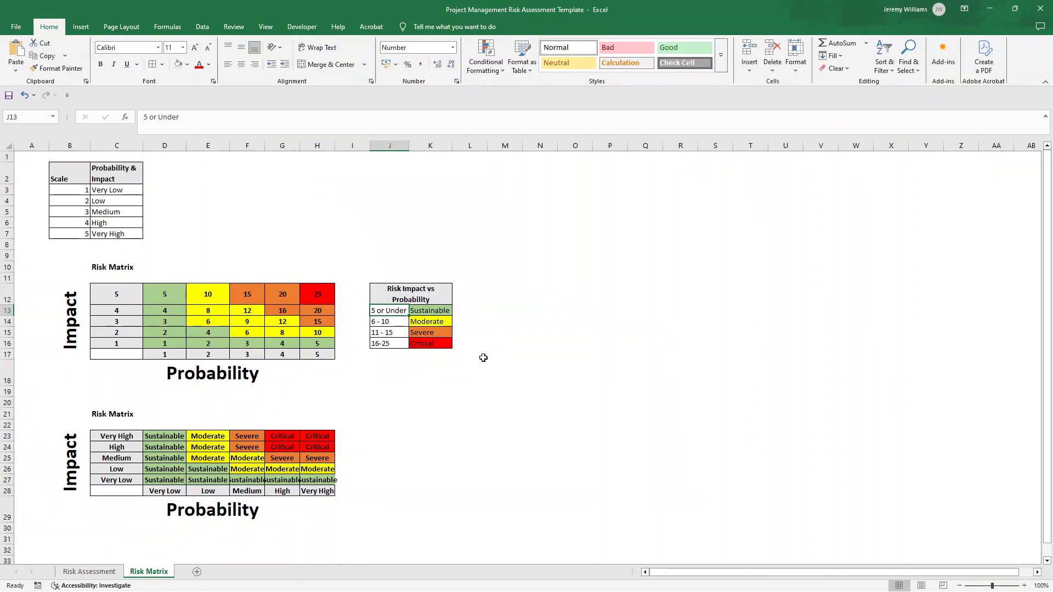
click(400, 343)
click(396, 323)
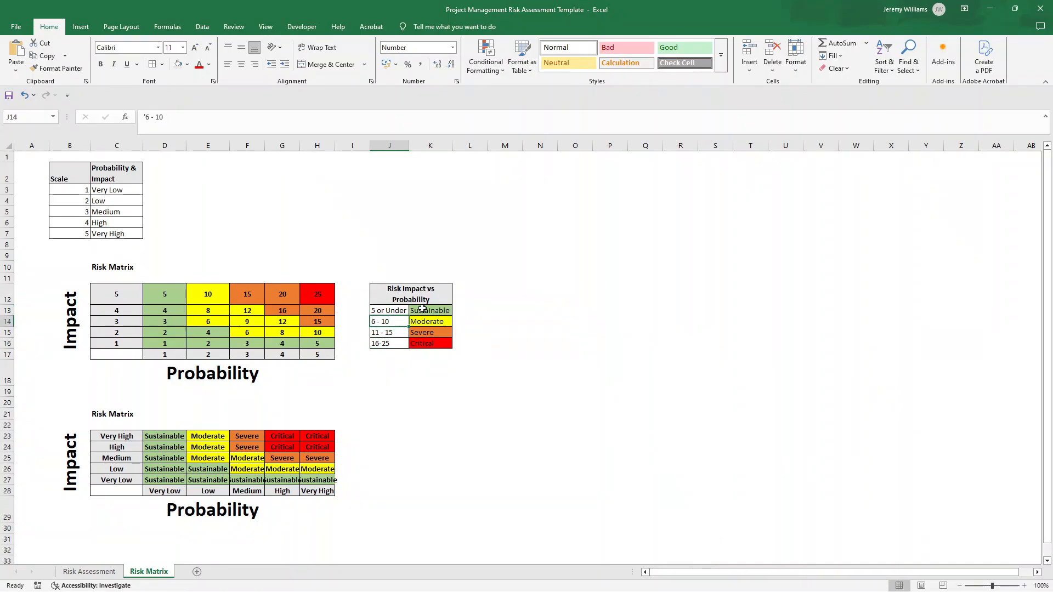
click(424, 310)
click(431, 321)
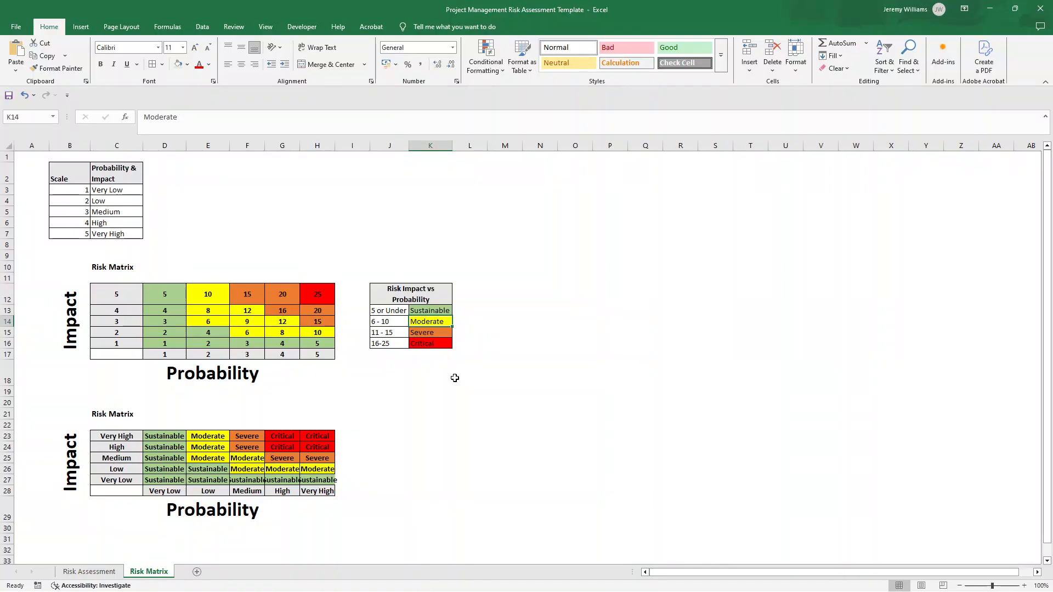
- Return to the Risk Assessment sheet and view the table from Risk ID to Comments/Notes at 110% zoom
click(108, 576)
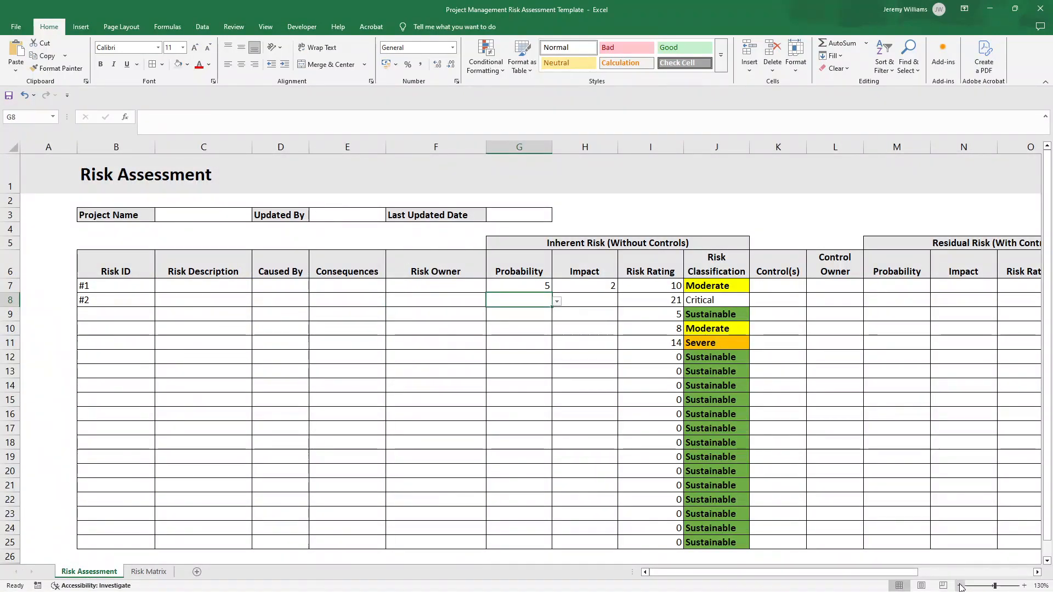
click(960, 585)
click(960, 586)
click(432, 367)
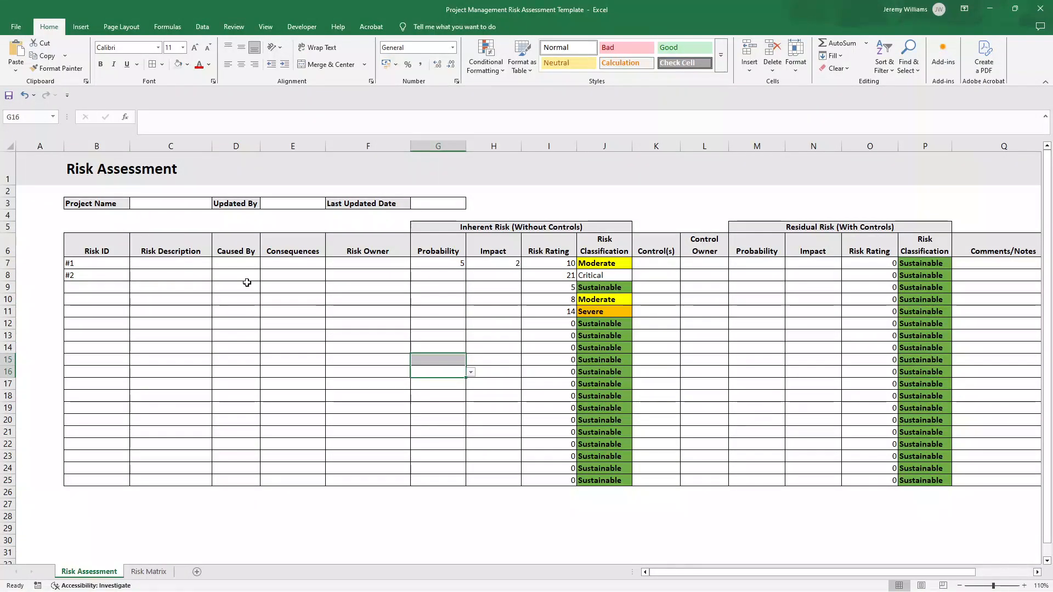
click(247, 283)
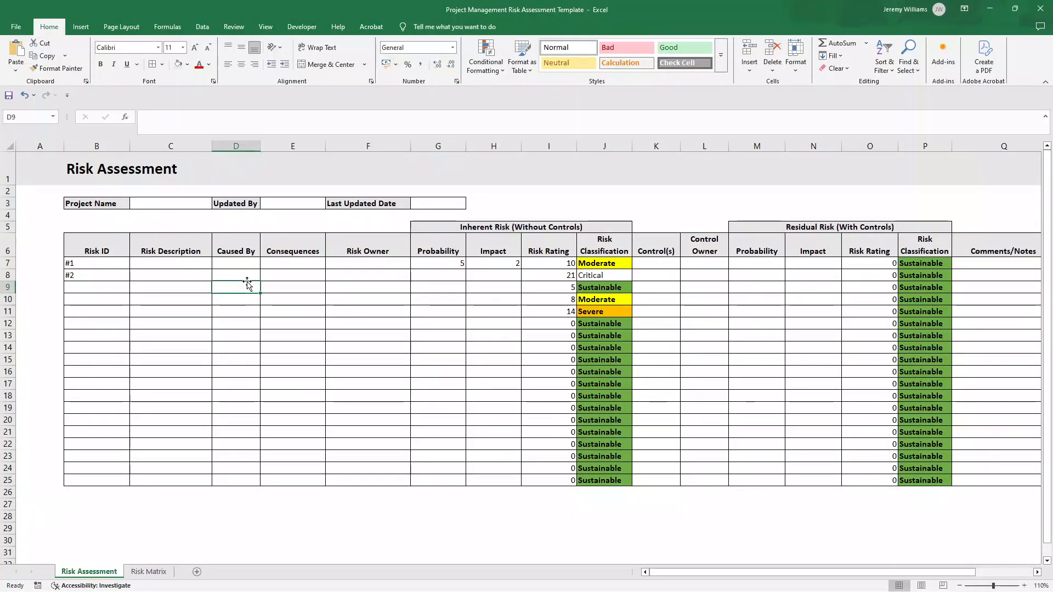